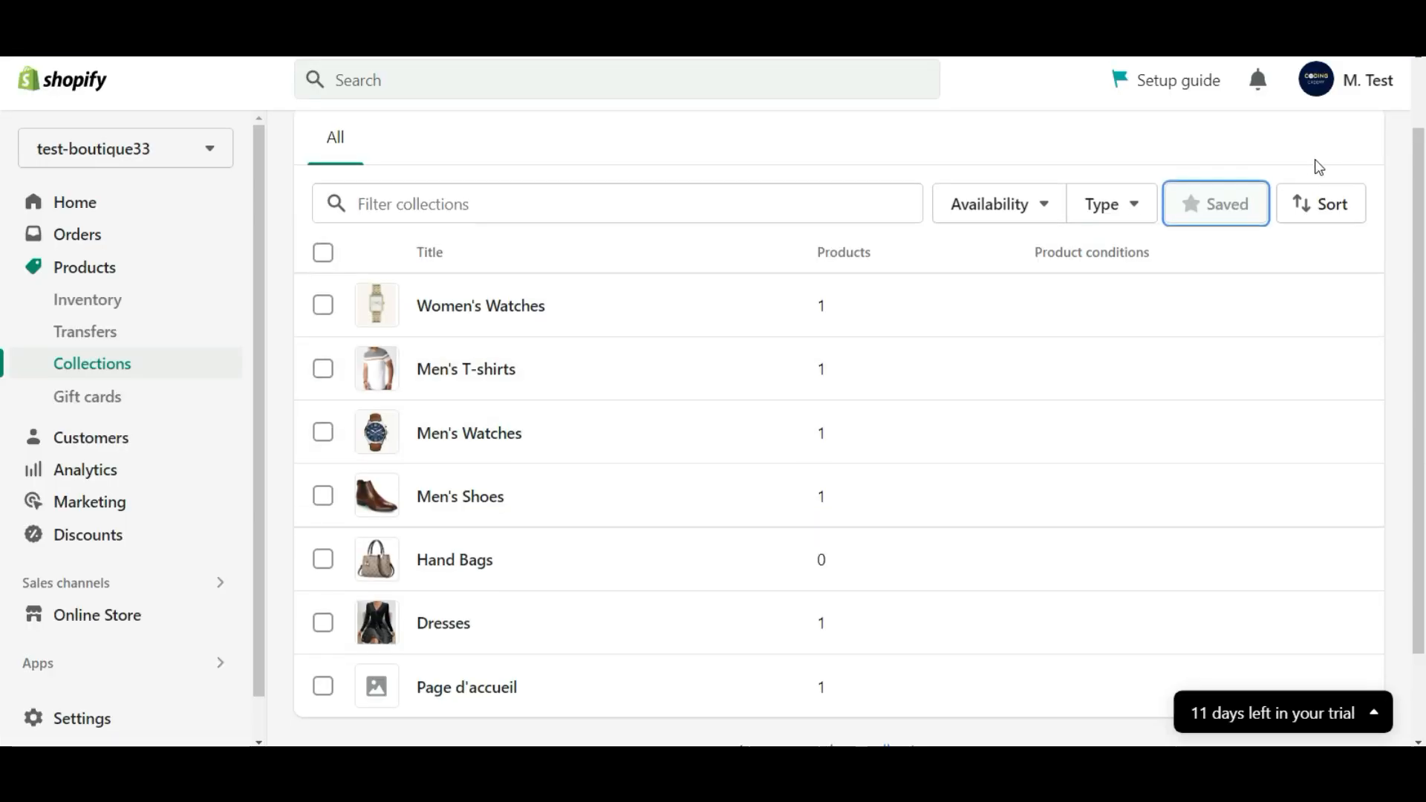
Create a manual collection titled "Men's Collections" and save it.
{"action": "scroll", "coordinate": [1316, 166], "scroll_direction": "up", "scroll_amount": 1}
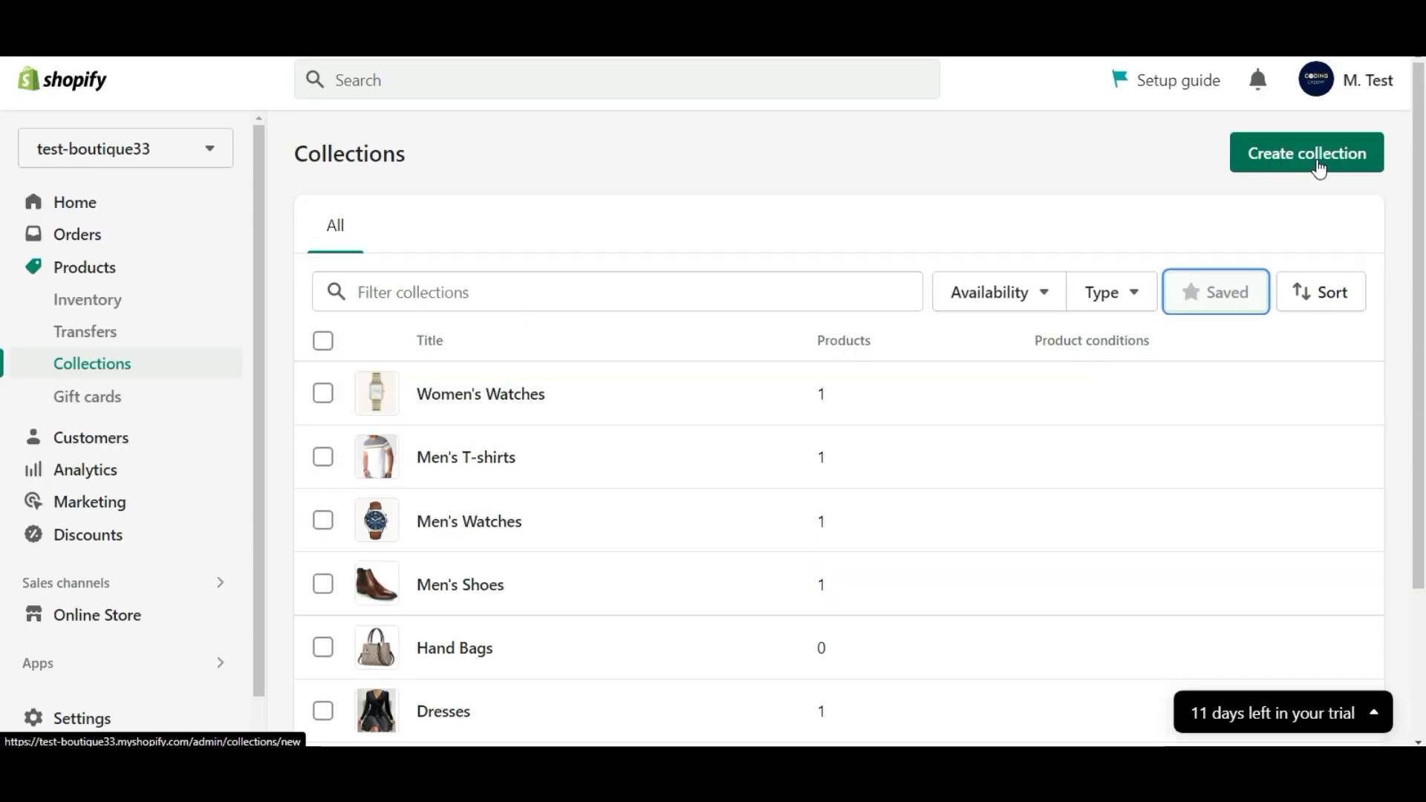
{"action": "left_click", "coordinate": [1316, 165]}
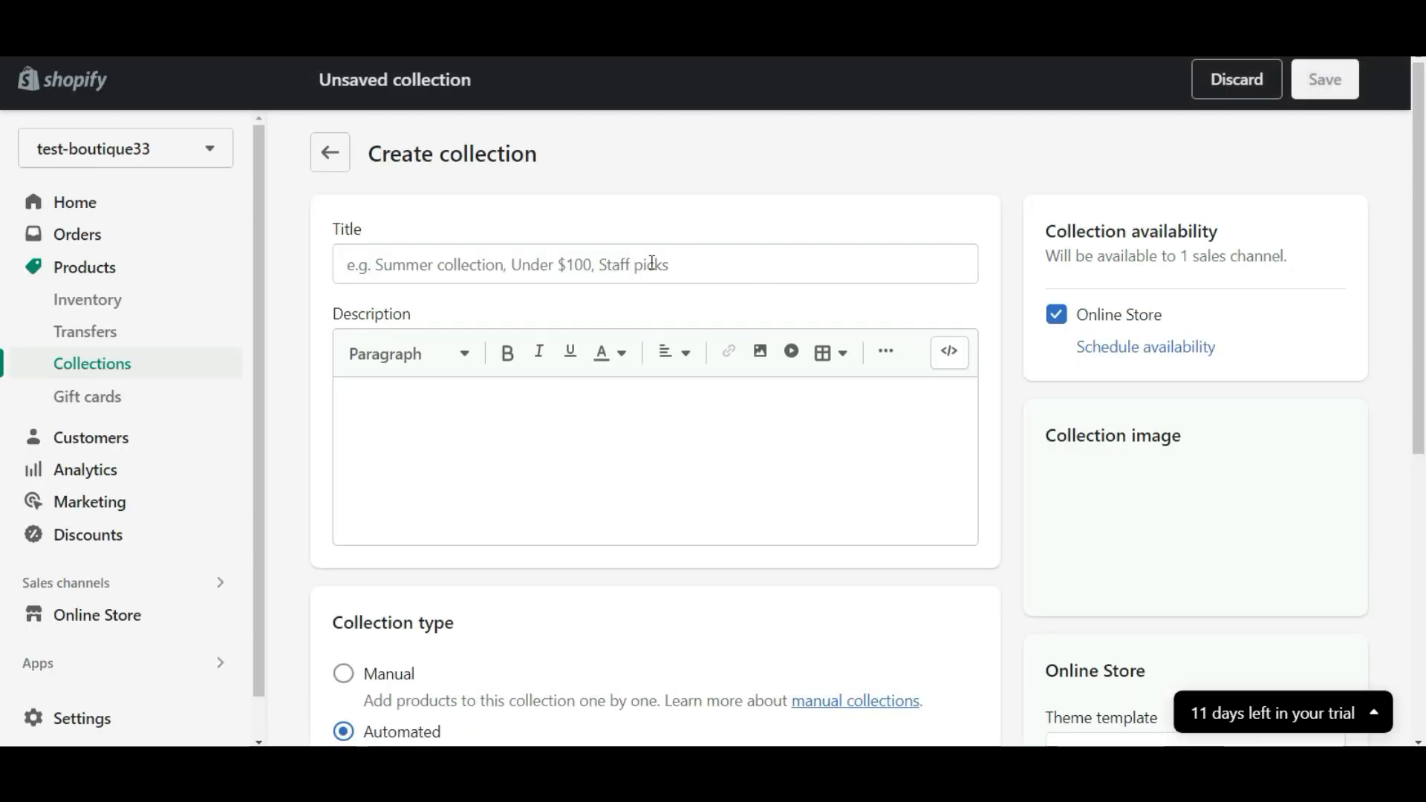
{"action": "left_click", "coordinate": [652, 263]}
{"action": "type", "text": "Men's"}
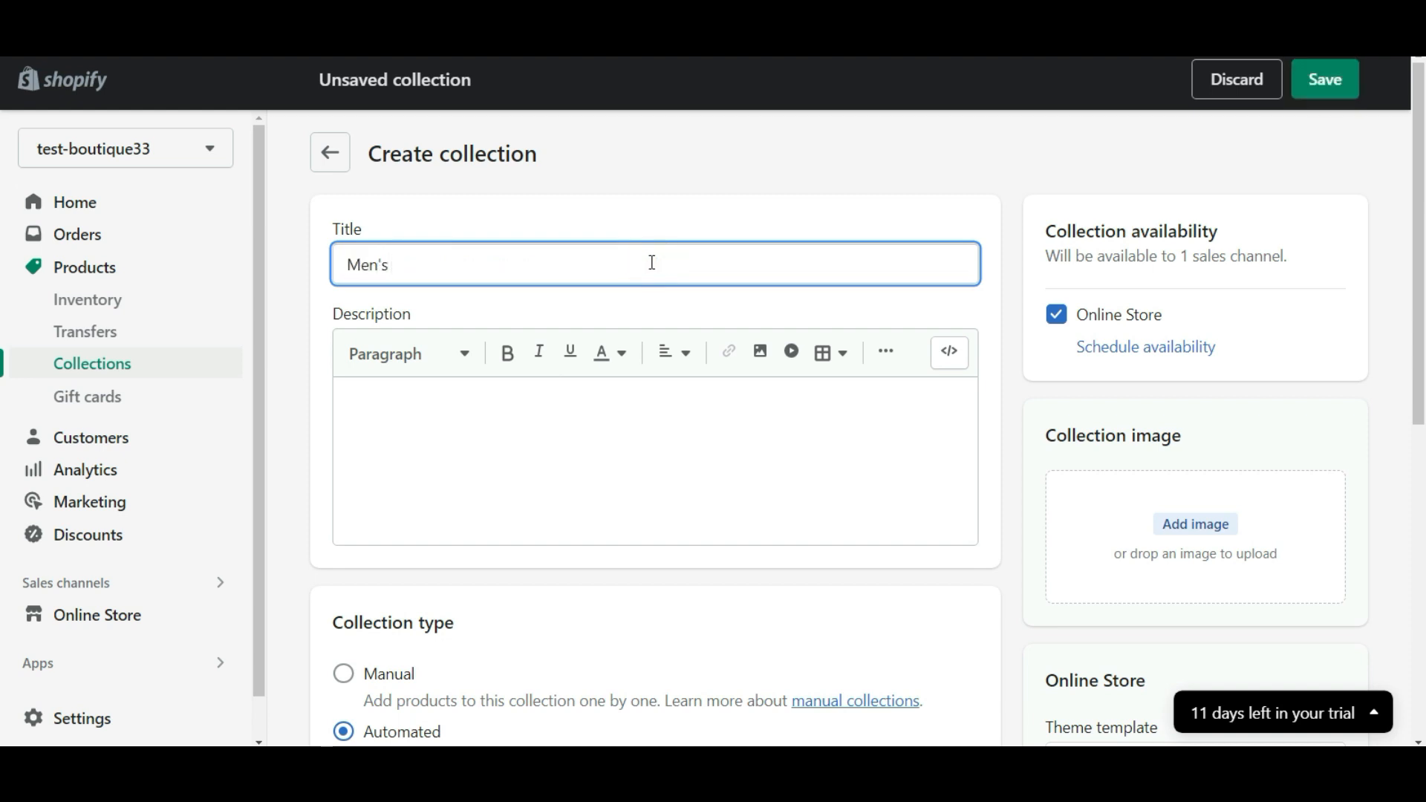
{"action": "type", "text": "Collections"}
{"action": "left_click", "coordinate": [1337, 94]}
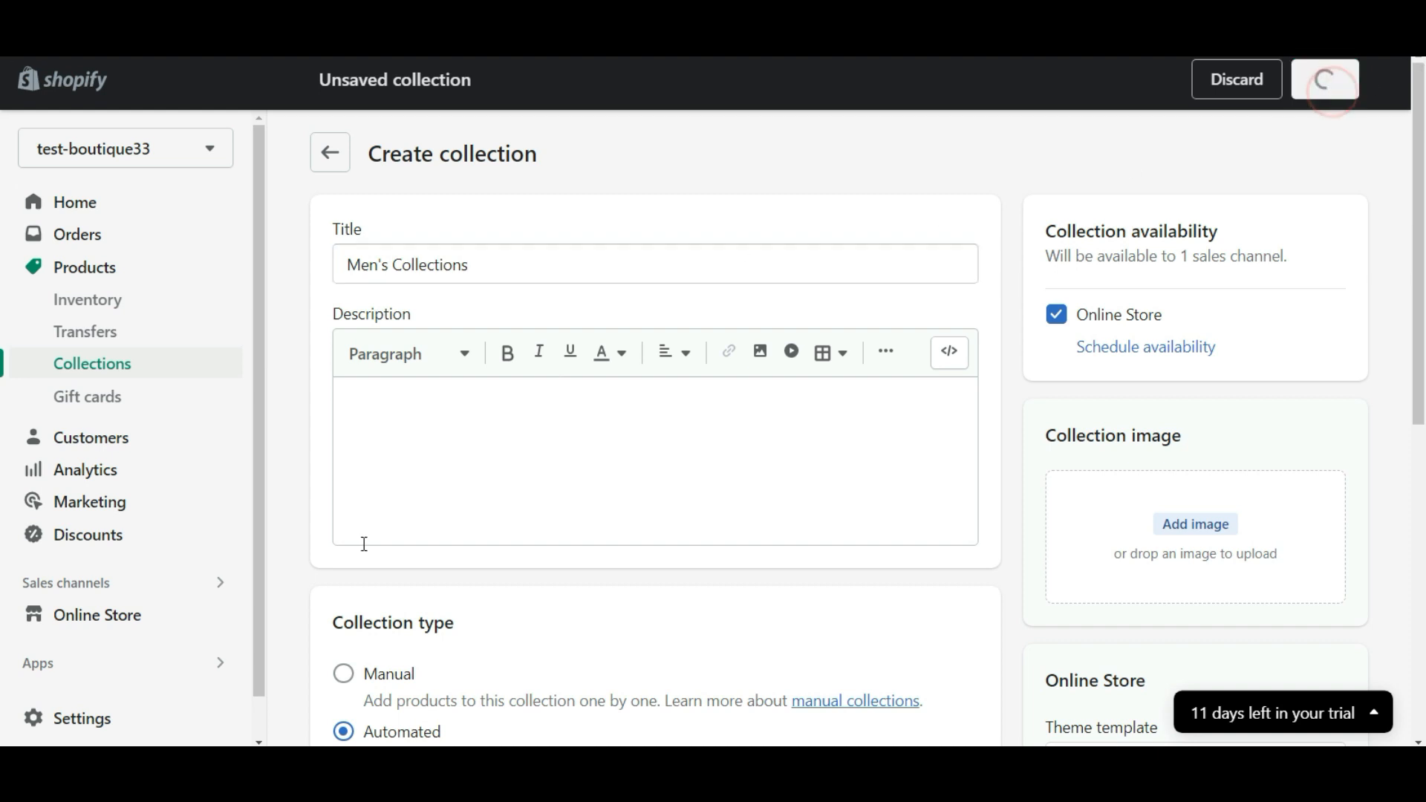
{"action": "scroll", "coordinate": [535, 492], "scroll_direction": "down", "scroll_amount": 3}
{"action": "left_click", "coordinate": [420, 522]}
{"action": "left_click", "coordinate": [1326, 83]}
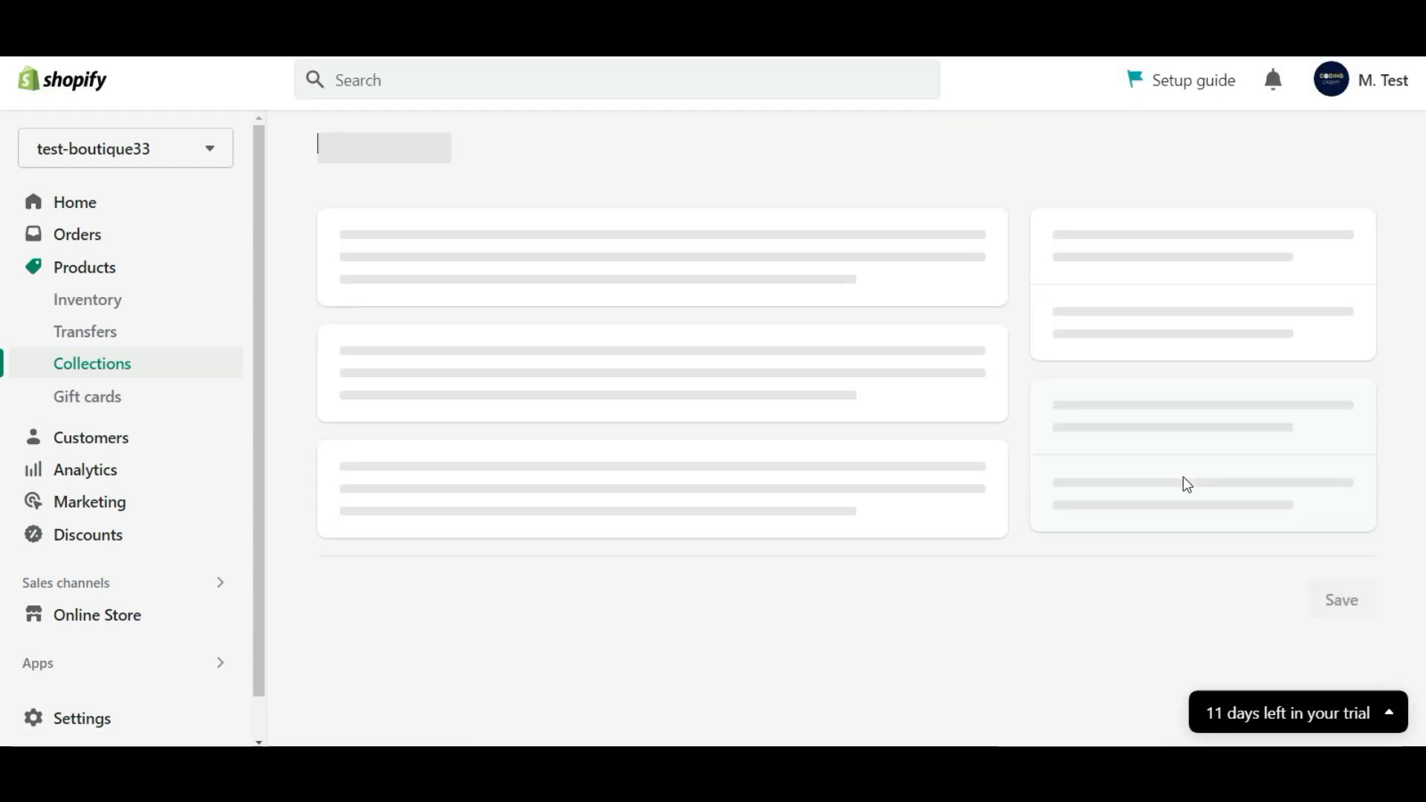
Examine the new collection's page, including its theme template setting and online store availability.
{"action": "scroll", "coordinate": [1224, 435], "scroll_direction": "down", "scroll_amount": 8}
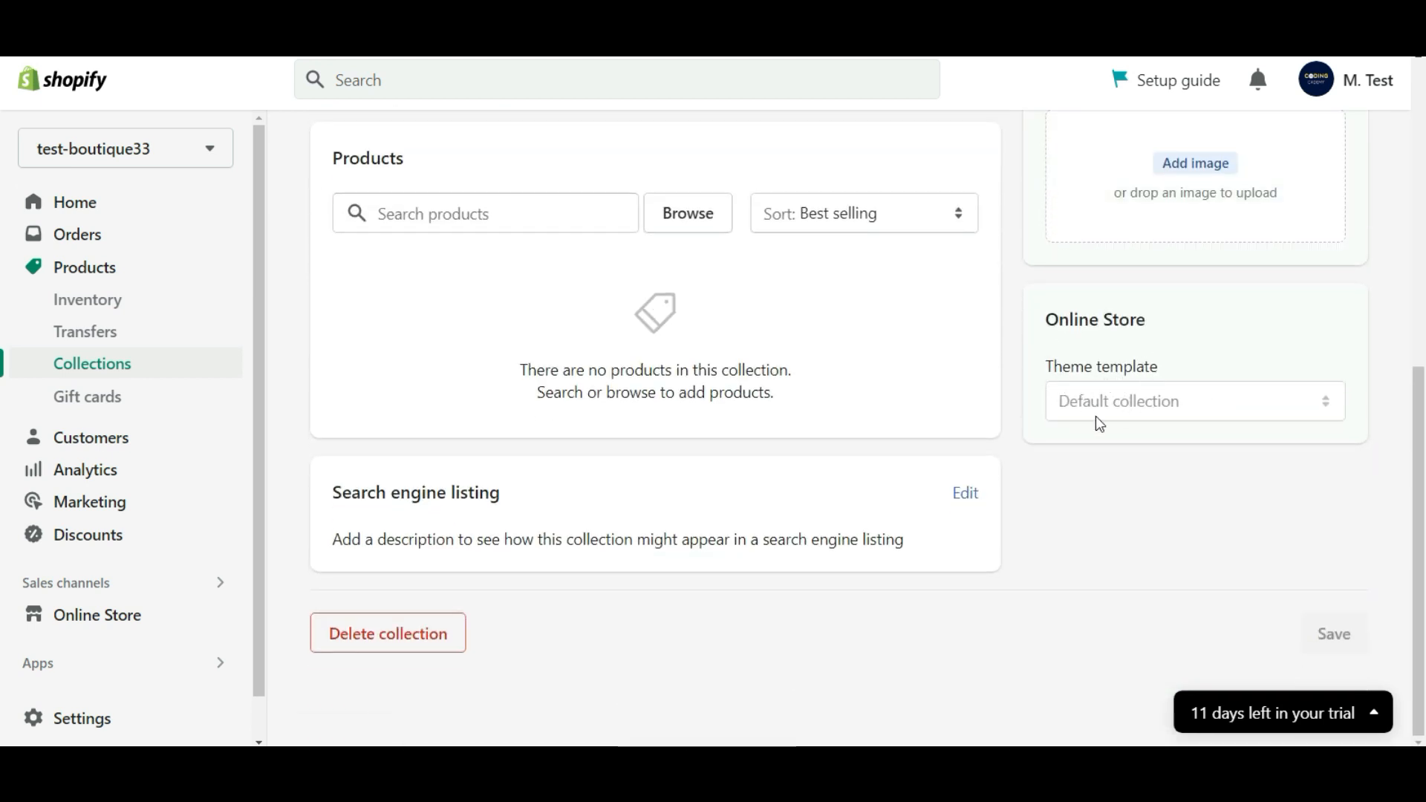
{"action": "left_click", "coordinate": [1144, 408]}
{"action": "scroll", "coordinate": [943, 385], "scroll_direction": "up", "scroll_amount": 5}
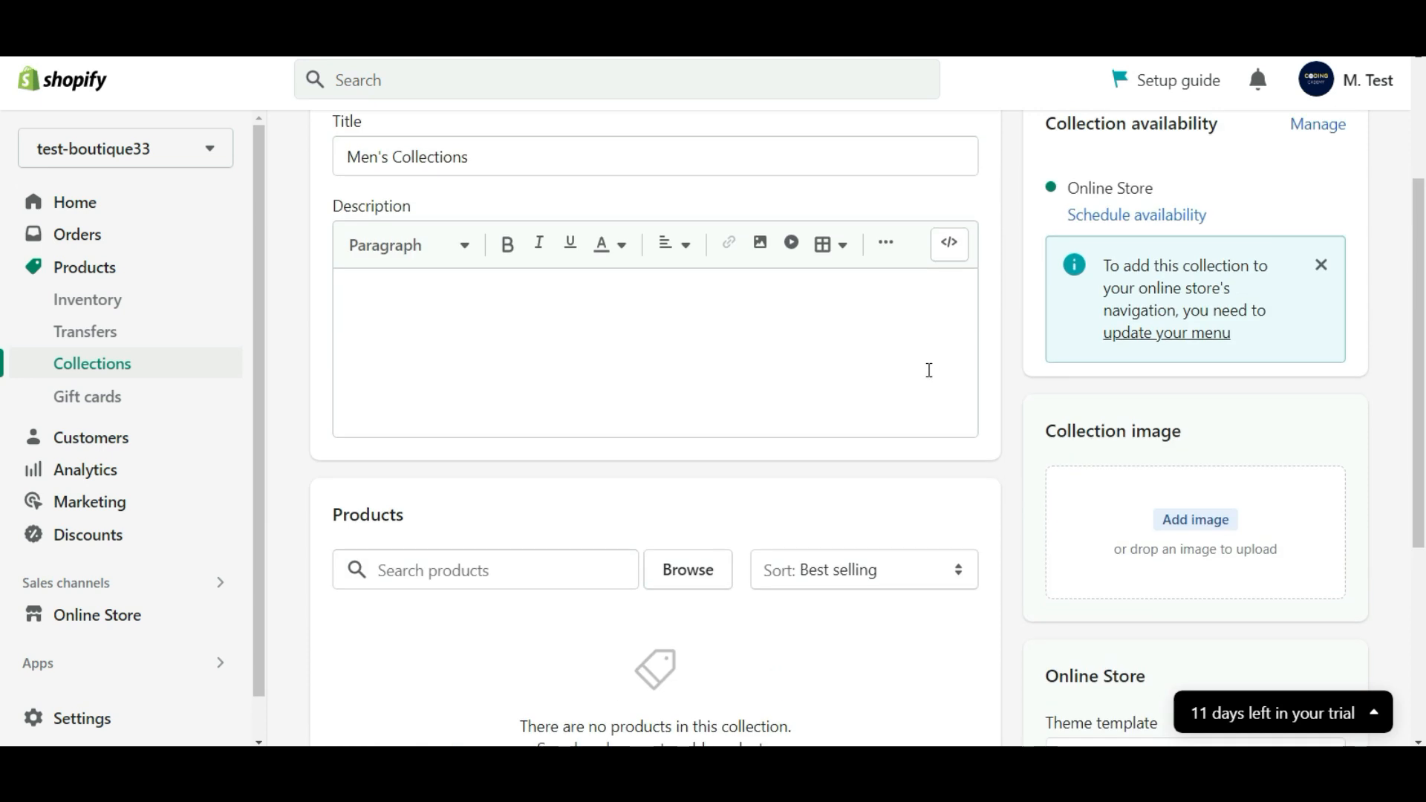
{"action": "scroll", "coordinate": [657, 258], "scroll_direction": "down", "scroll_amount": 2}
{"action": "scroll", "coordinate": [657, 258], "scroll_direction": "down", "scroll_amount": 3}
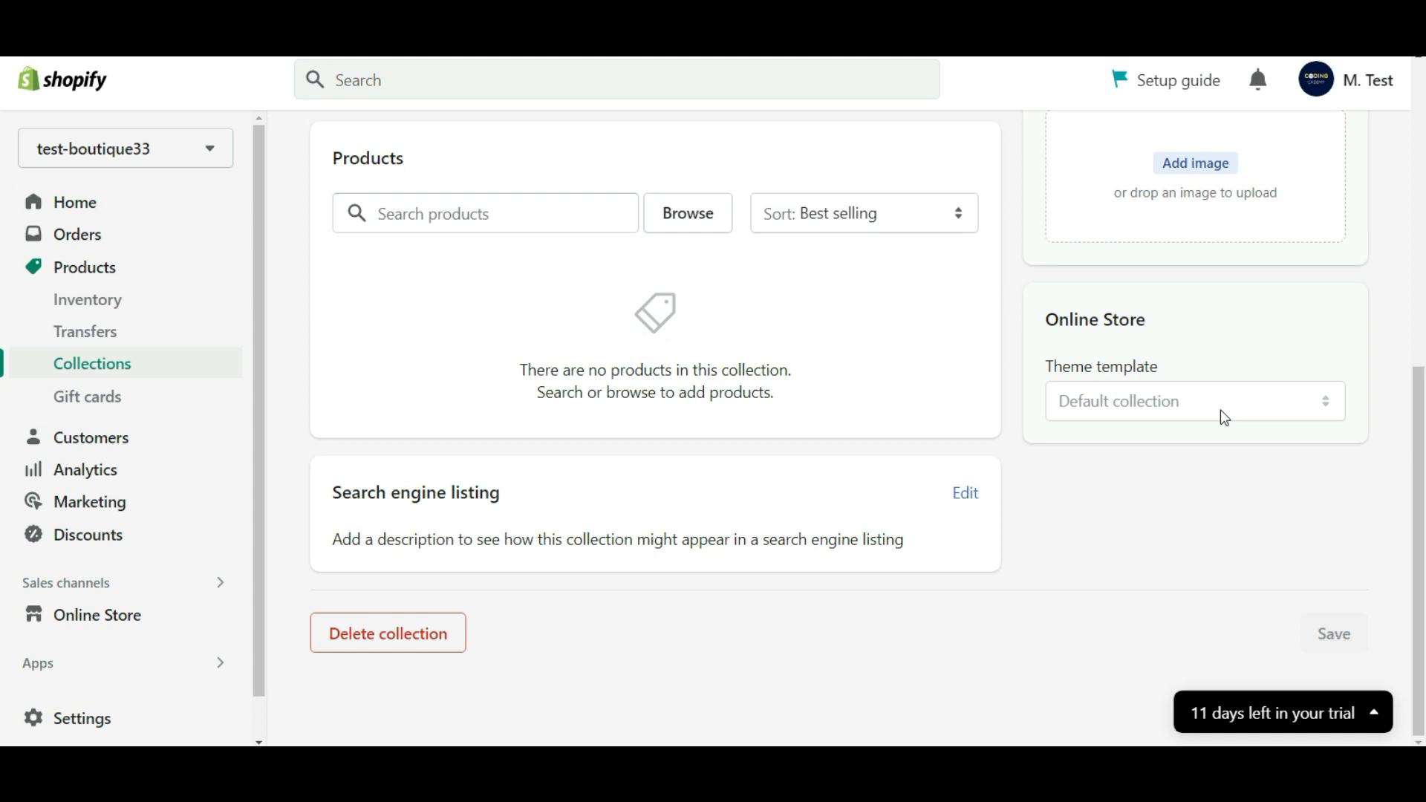
{"action": "scroll", "coordinate": [1219, 409], "scroll_direction": "up", "scroll_amount": 7}
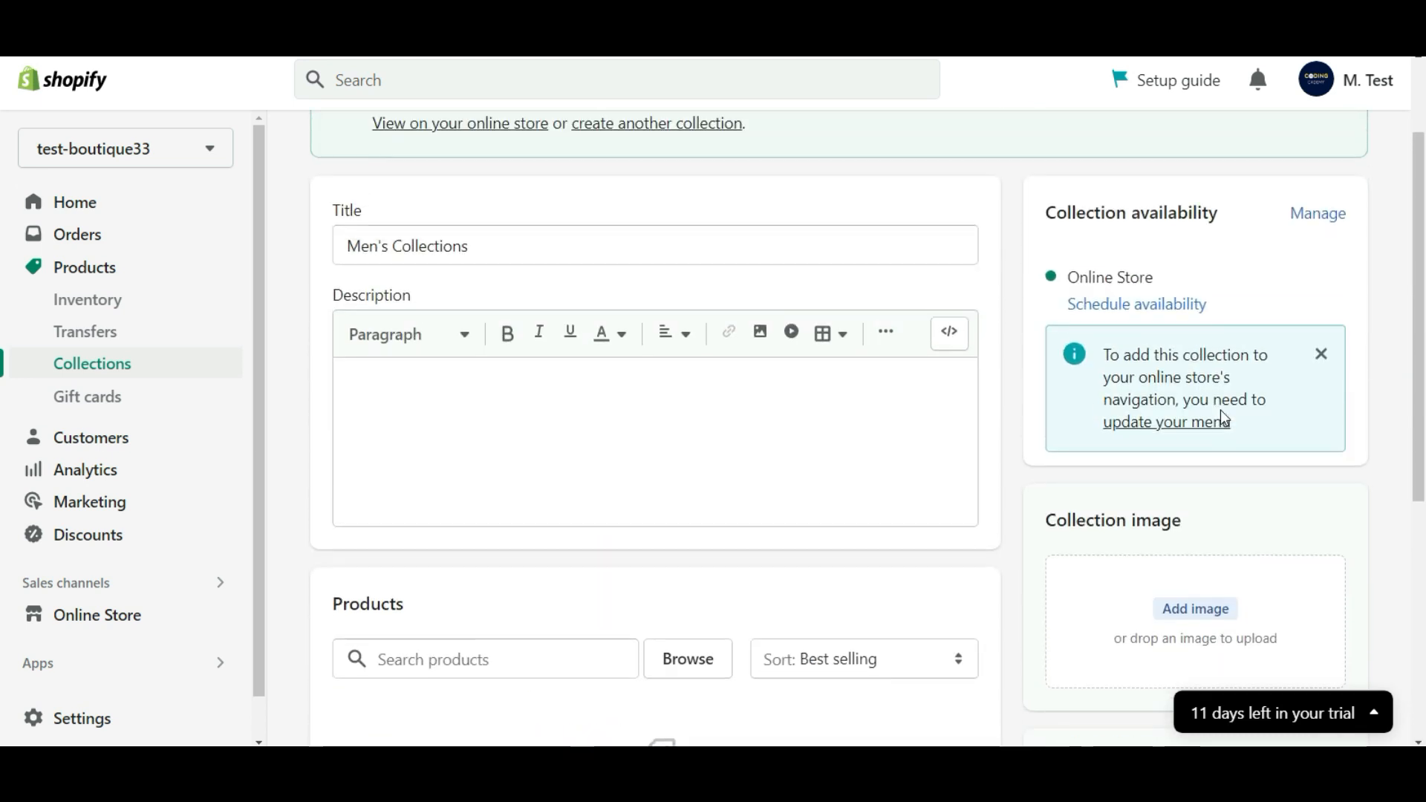
{"action": "scroll", "coordinate": [483, 460], "scroll_direction": "down", "scroll_amount": 2}
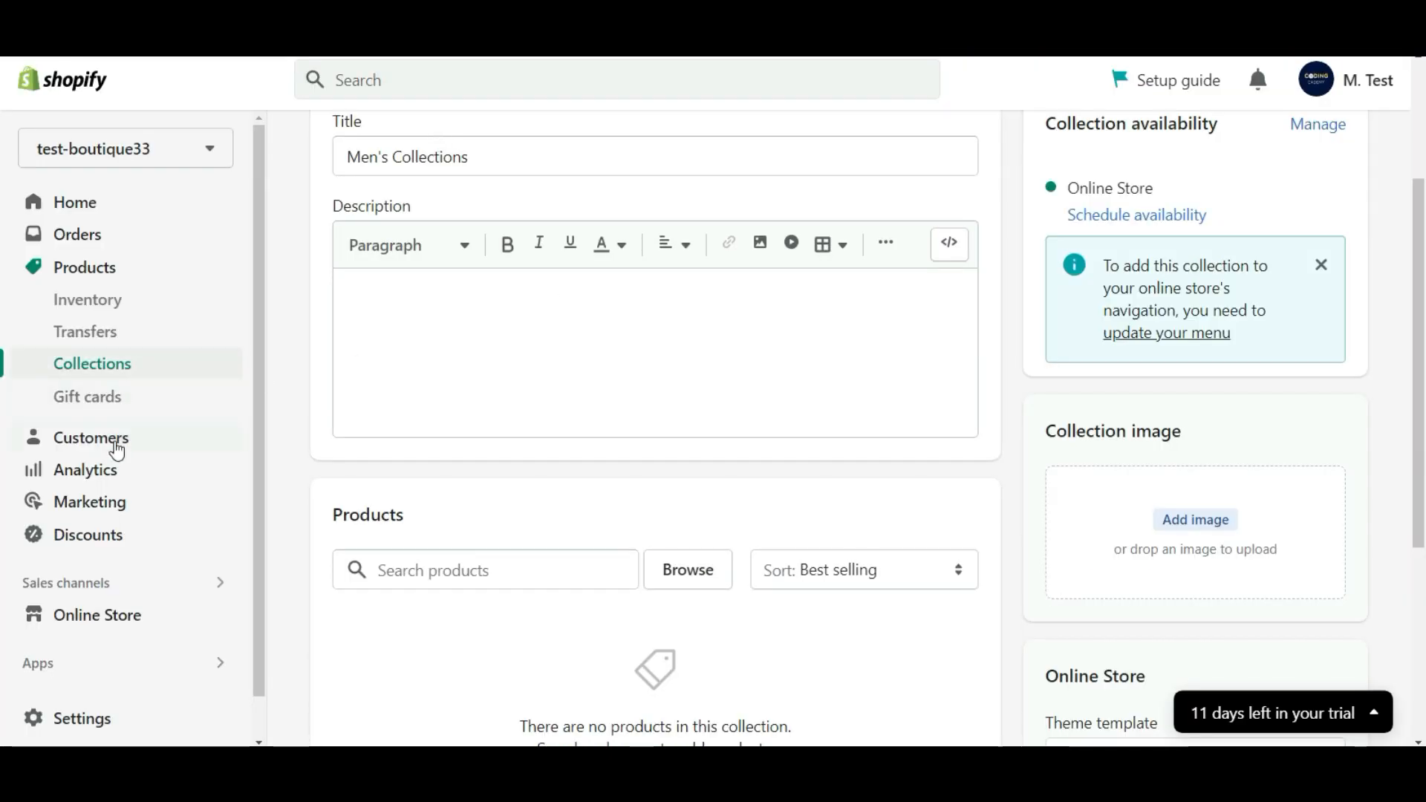
Open the current Dawn theme of the online store for customization.
{"action": "left_click", "coordinate": [115, 620]}
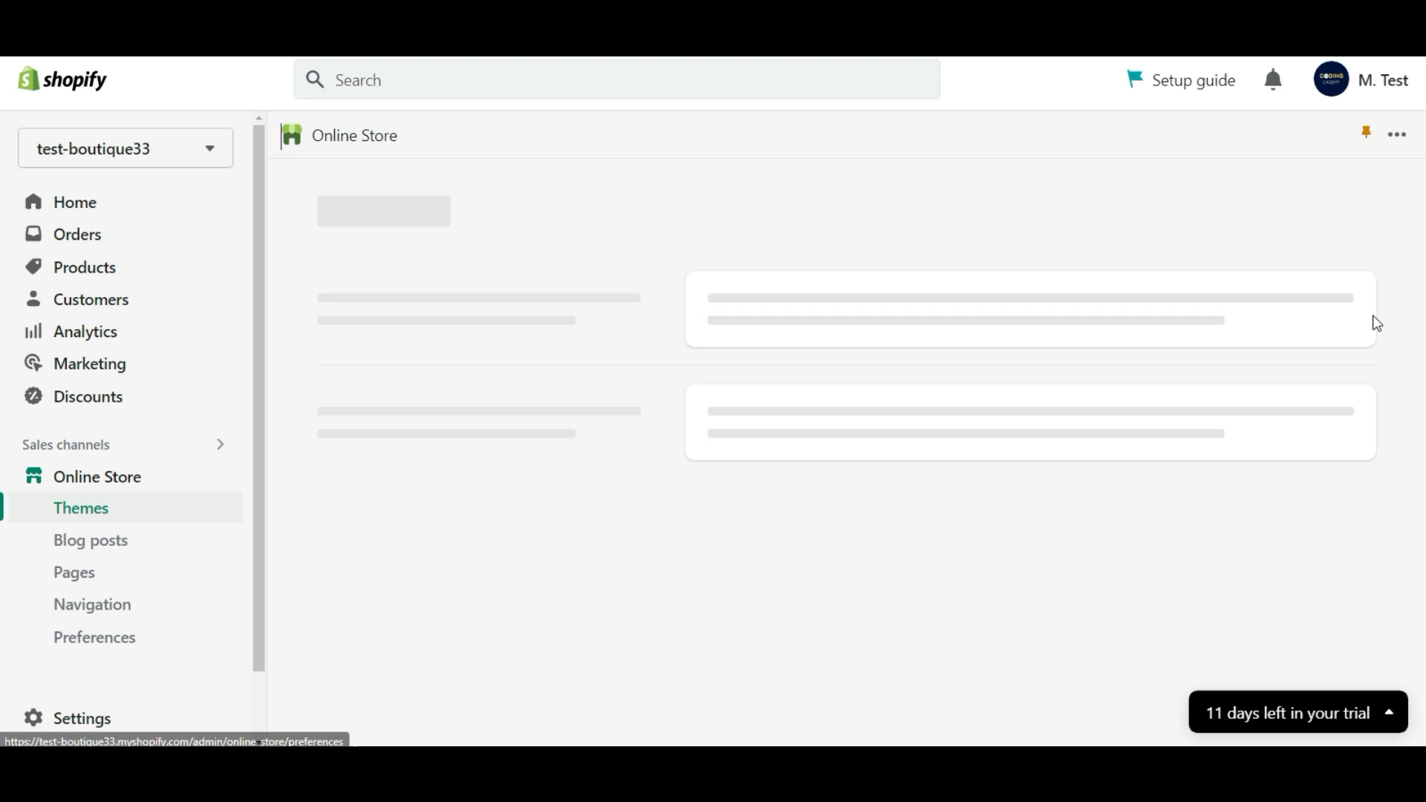
{"action": "scroll", "coordinate": [1331, 336], "scroll_direction": "down", "scroll_amount": 5}
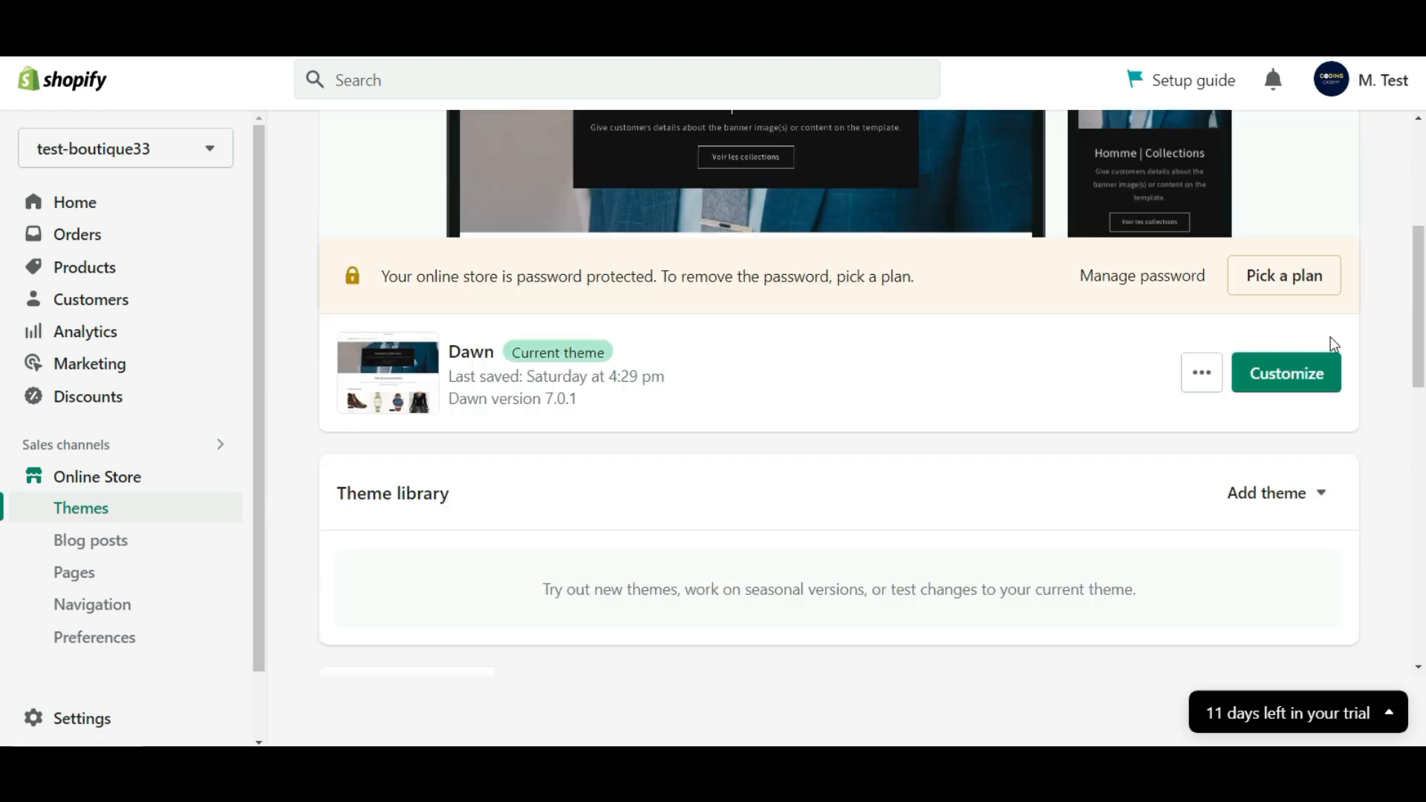
{"action": "left_click", "coordinate": [1301, 374]}
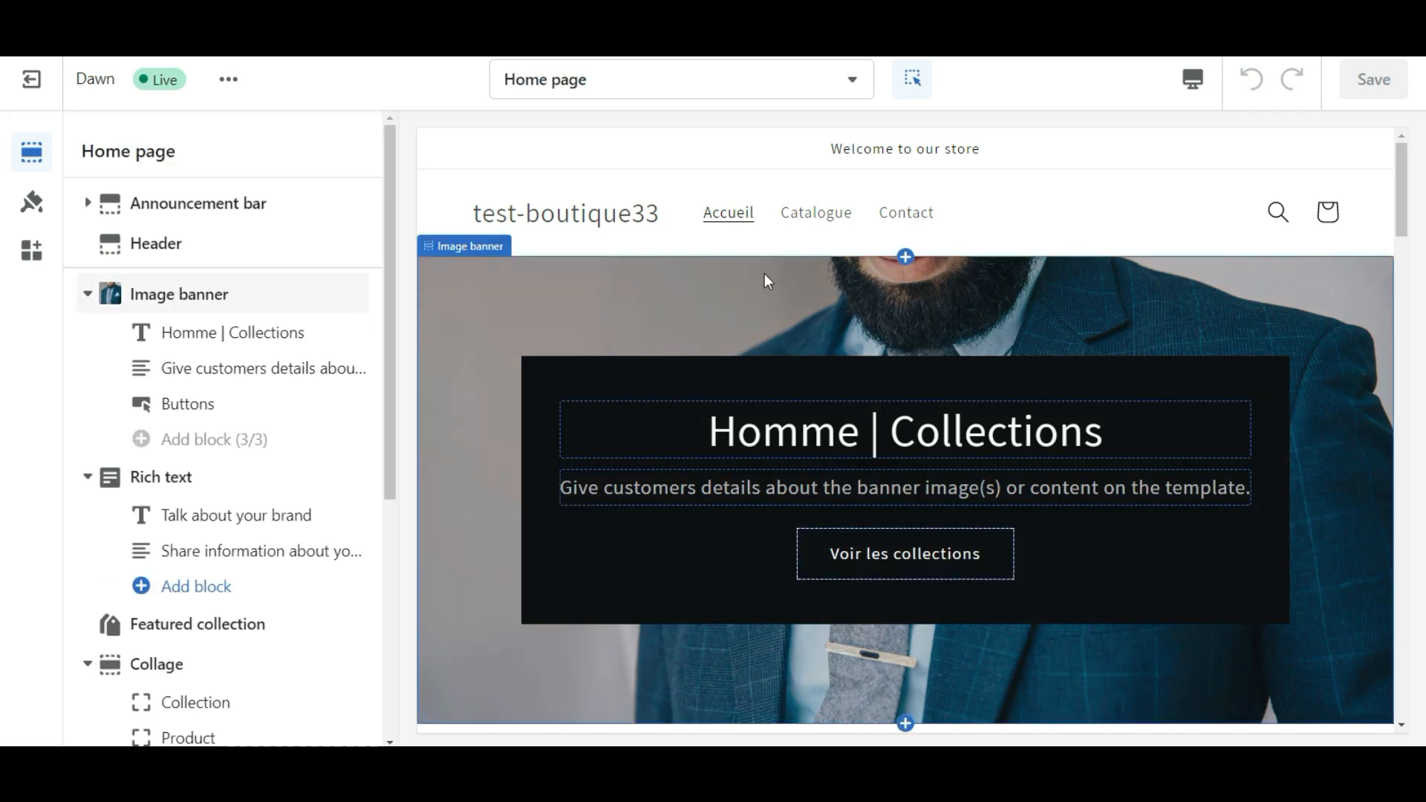
Create a collection template named "Men's Collections" based on Default collection.
{"action": "left_click", "coordinate": [705, 90]}
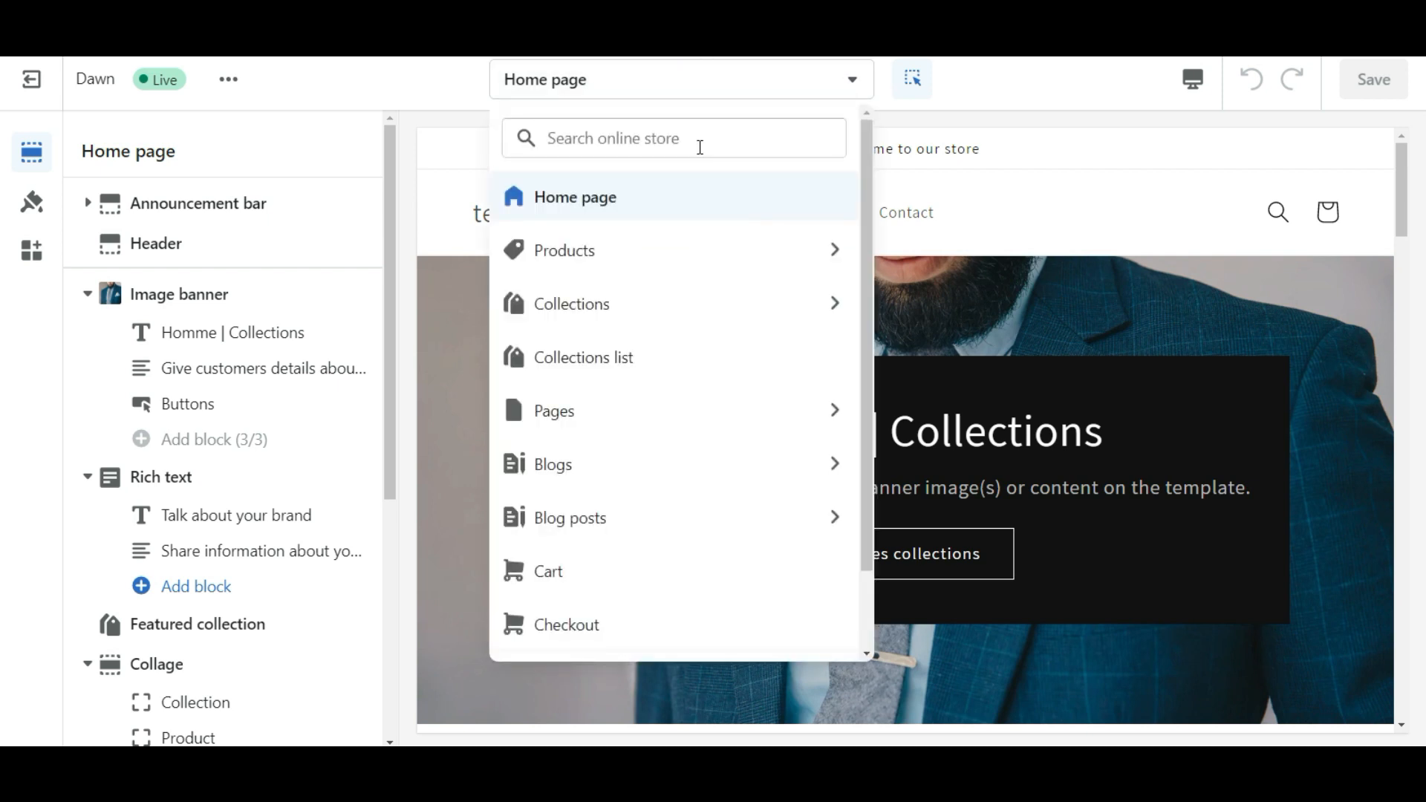
{"action": "left_click", "coordinate": [831, 312]}
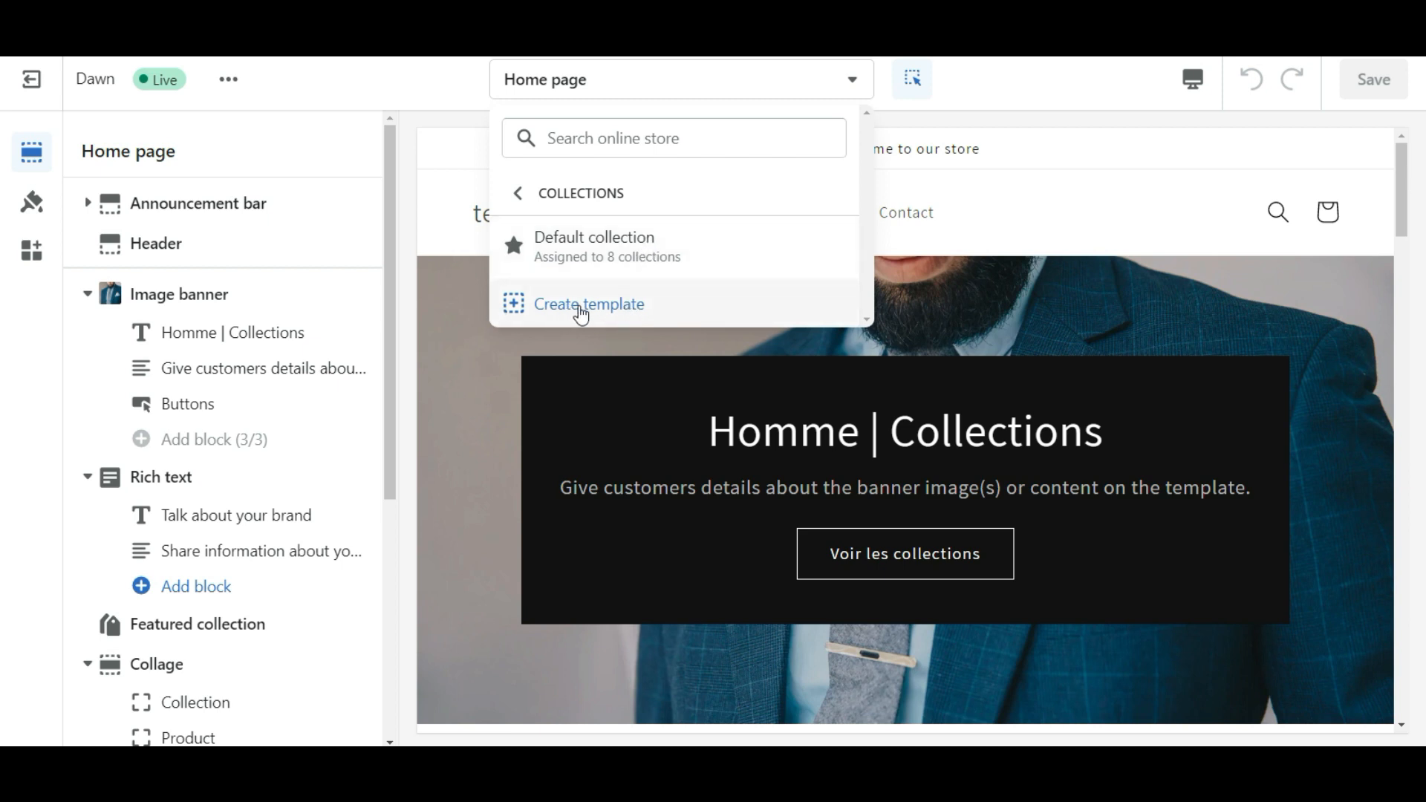
{"action": "left_click", "coordinate": [571, 306]}
{"action": "left_click", "coordinate": [598, 400]}
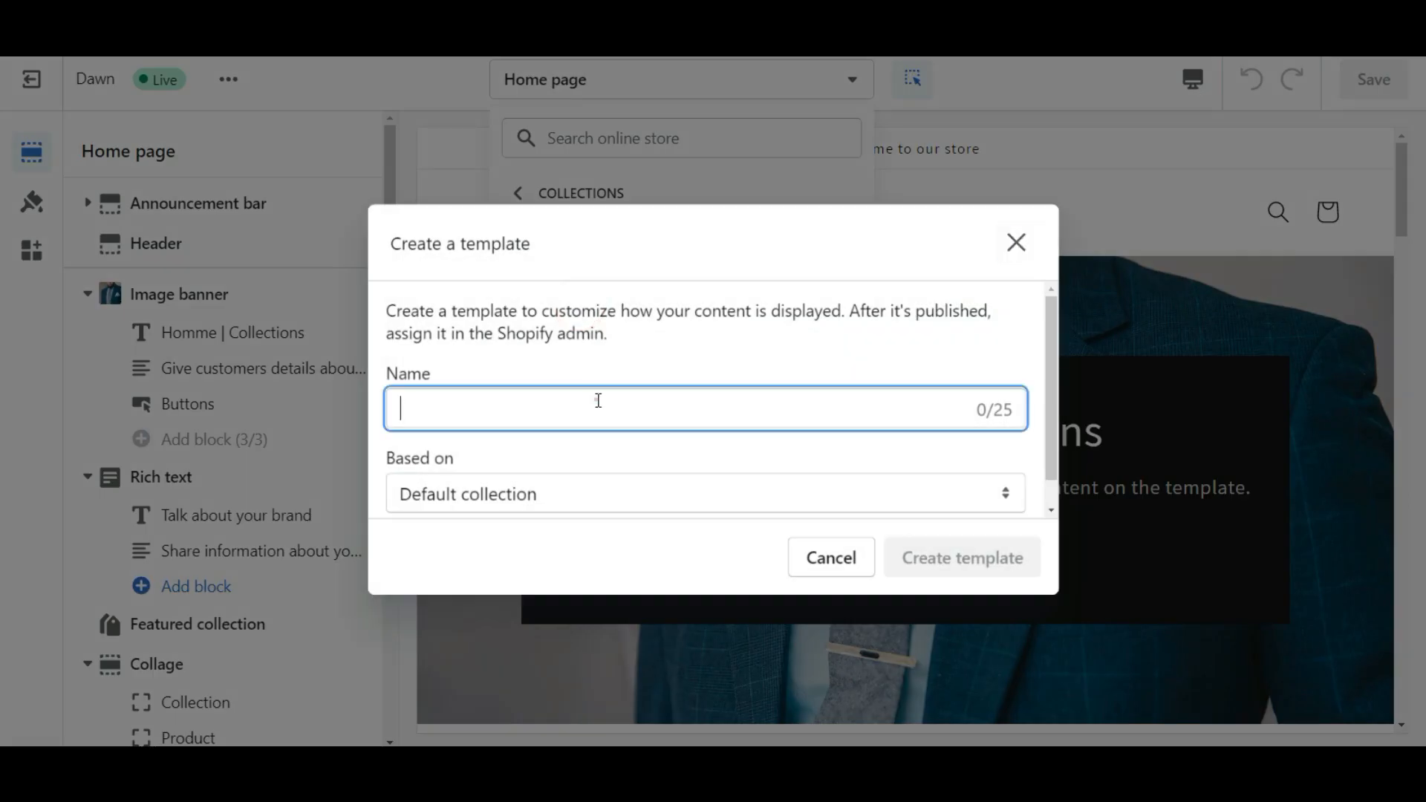
{"action": "type", "text": "Men"}
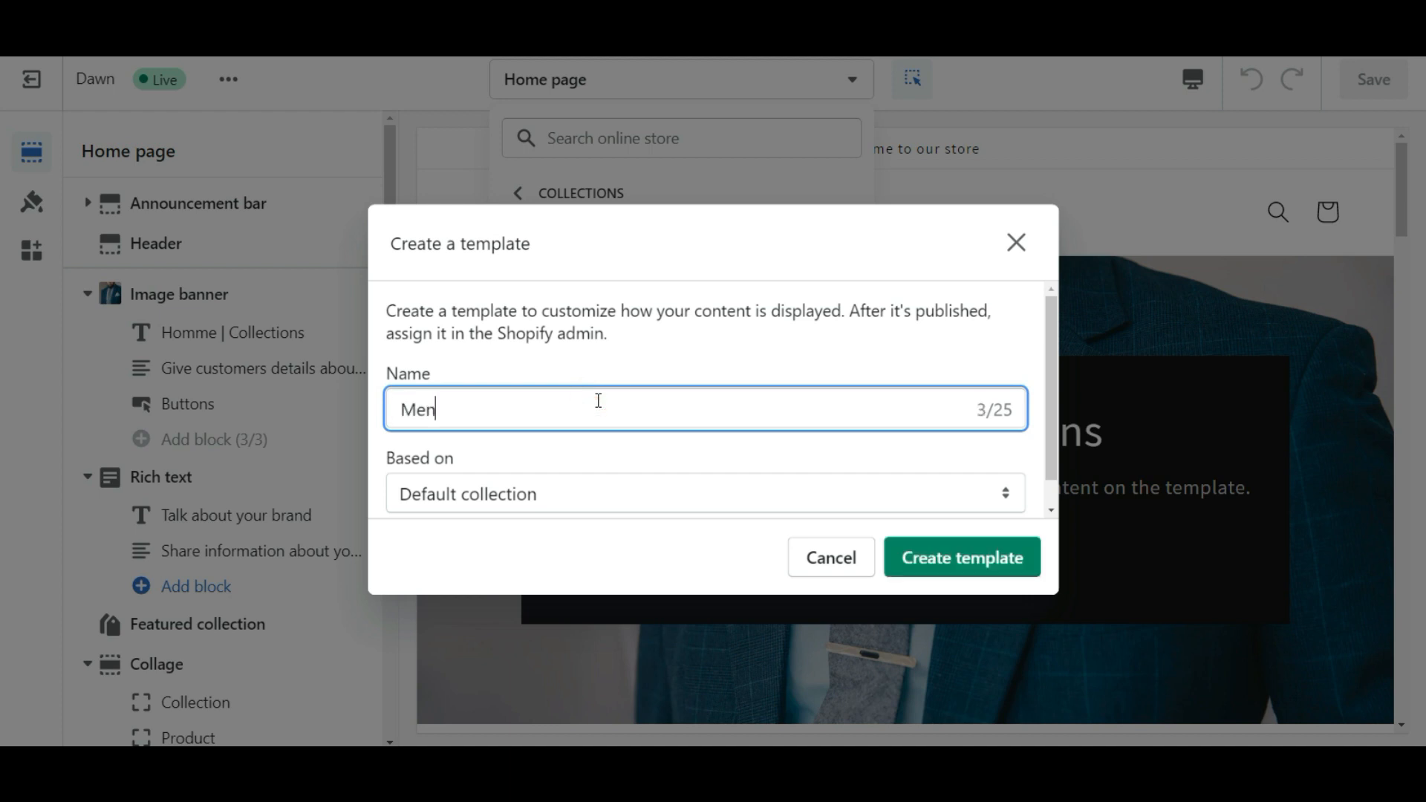
{"action": "type", "text": "'s Collections"}
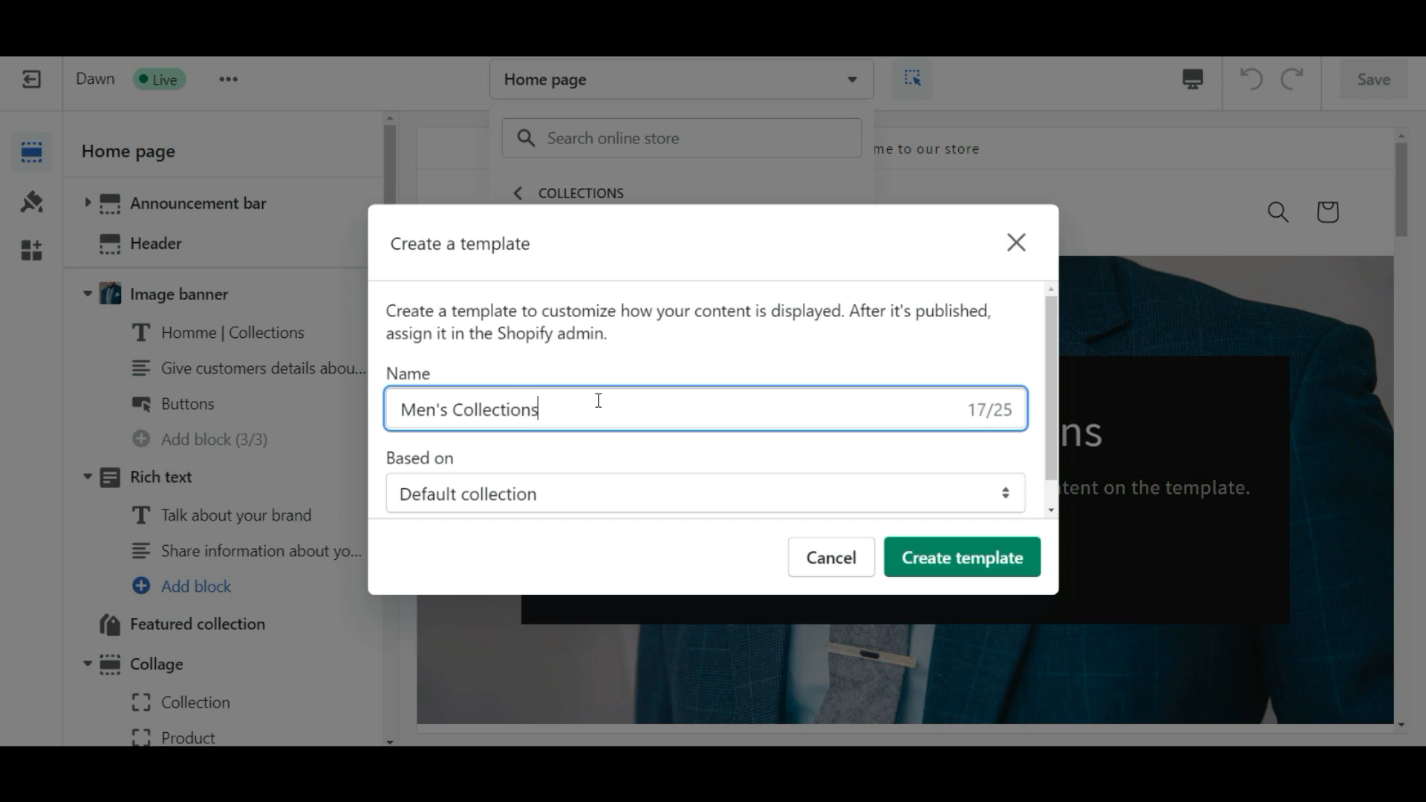
{"action": "scroll", "coordinate": [813, 416], "scroll_direction": "down", "scroll_amount": 2}
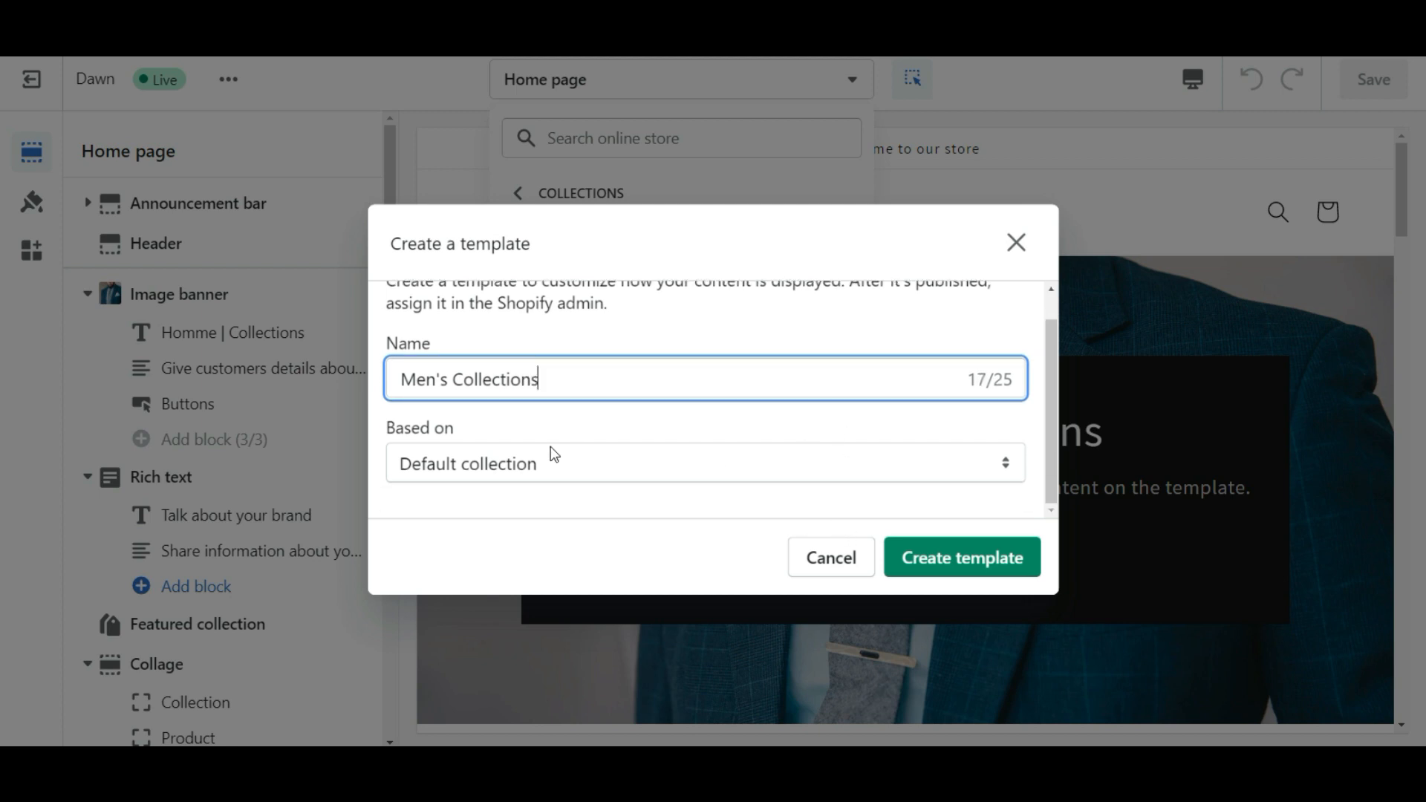
{"action": "left_click", "coordinate": [503, 469]}
{"action": "left_click", "coordinate": [501, 466]}
{"action": "left_click", "coordinate": [688, 529]}
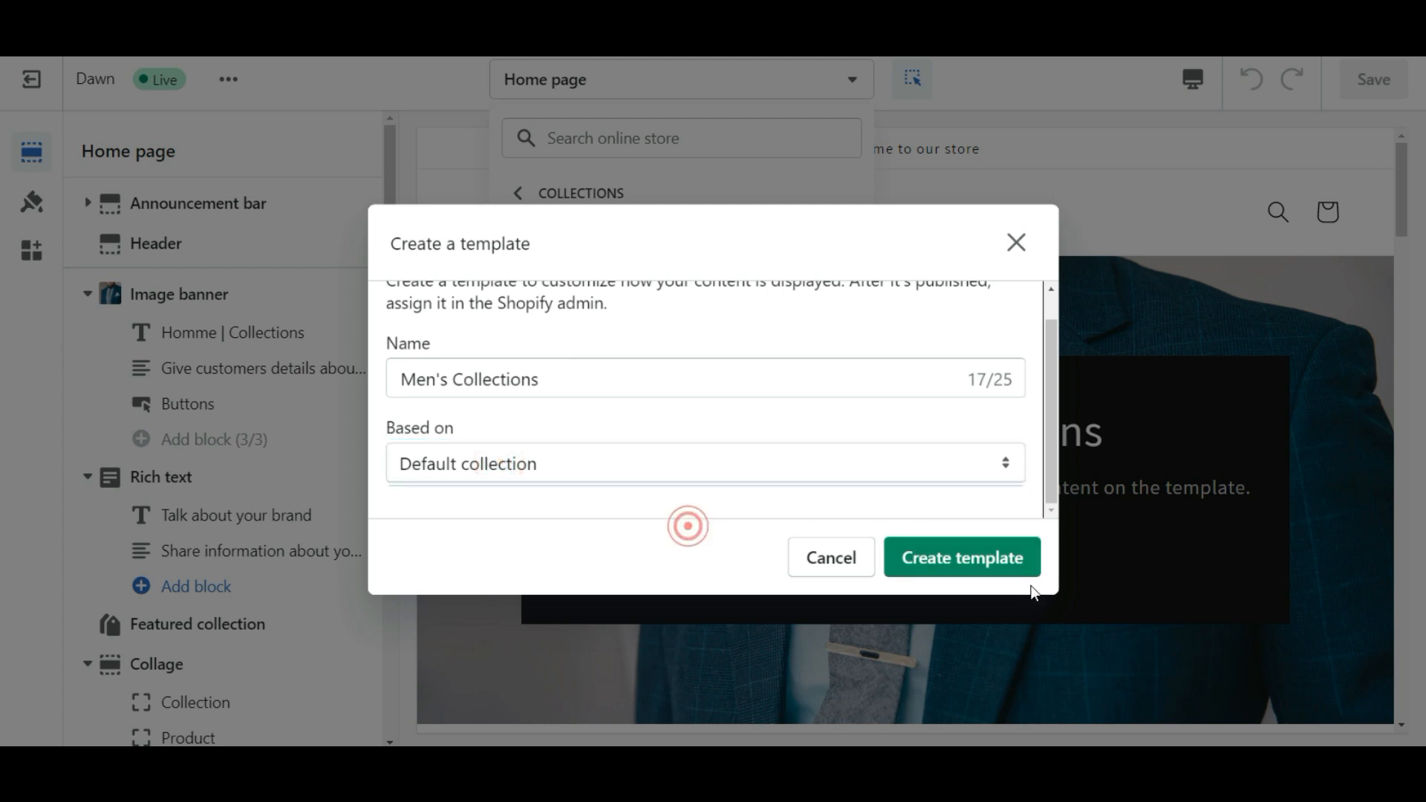
{"action": "left_click", "coordinate": [976, 561]}
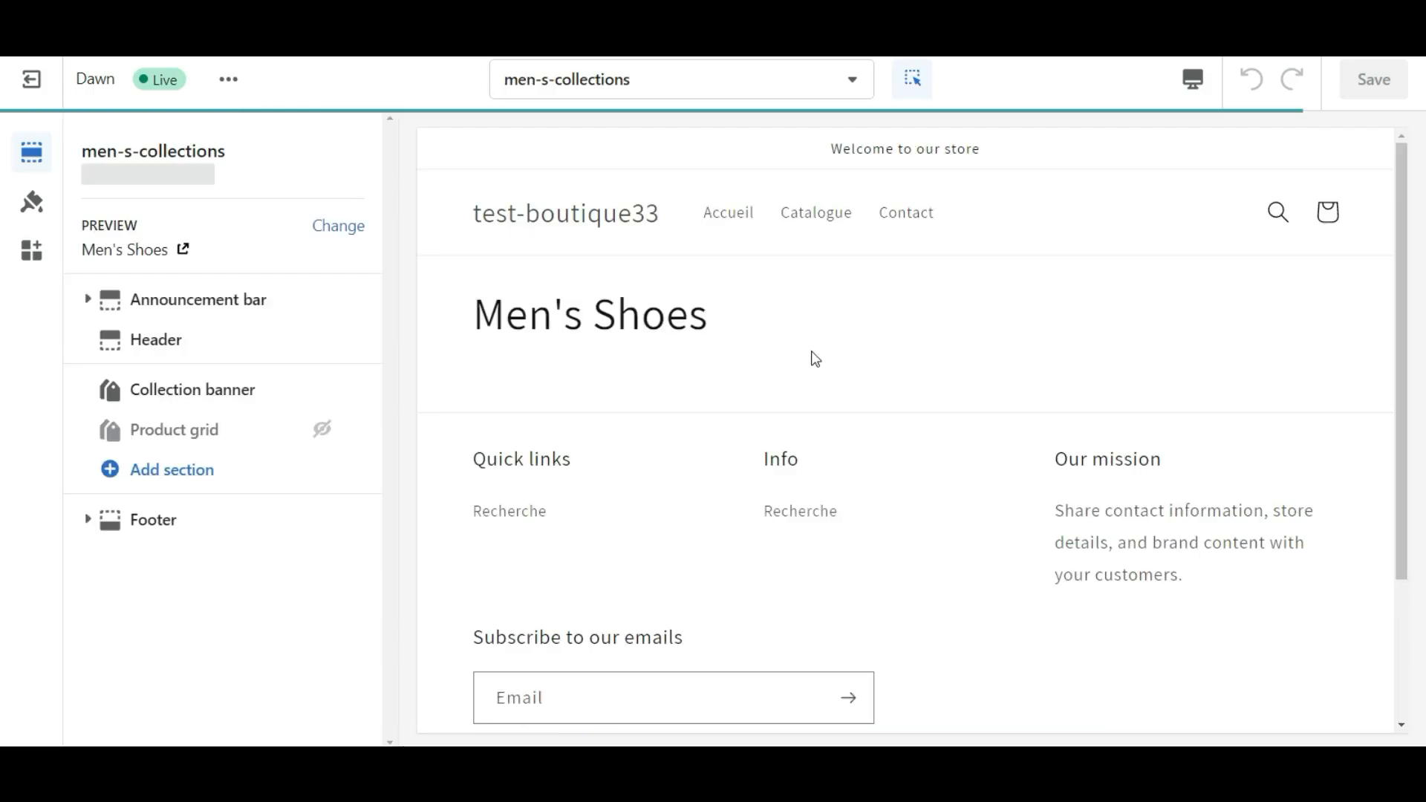
Hide the Collection banner in the men-s-collections template, and briefly show the Product grid before hiding it again.
{"action": "left_click", "coordinate": [175, 394]}
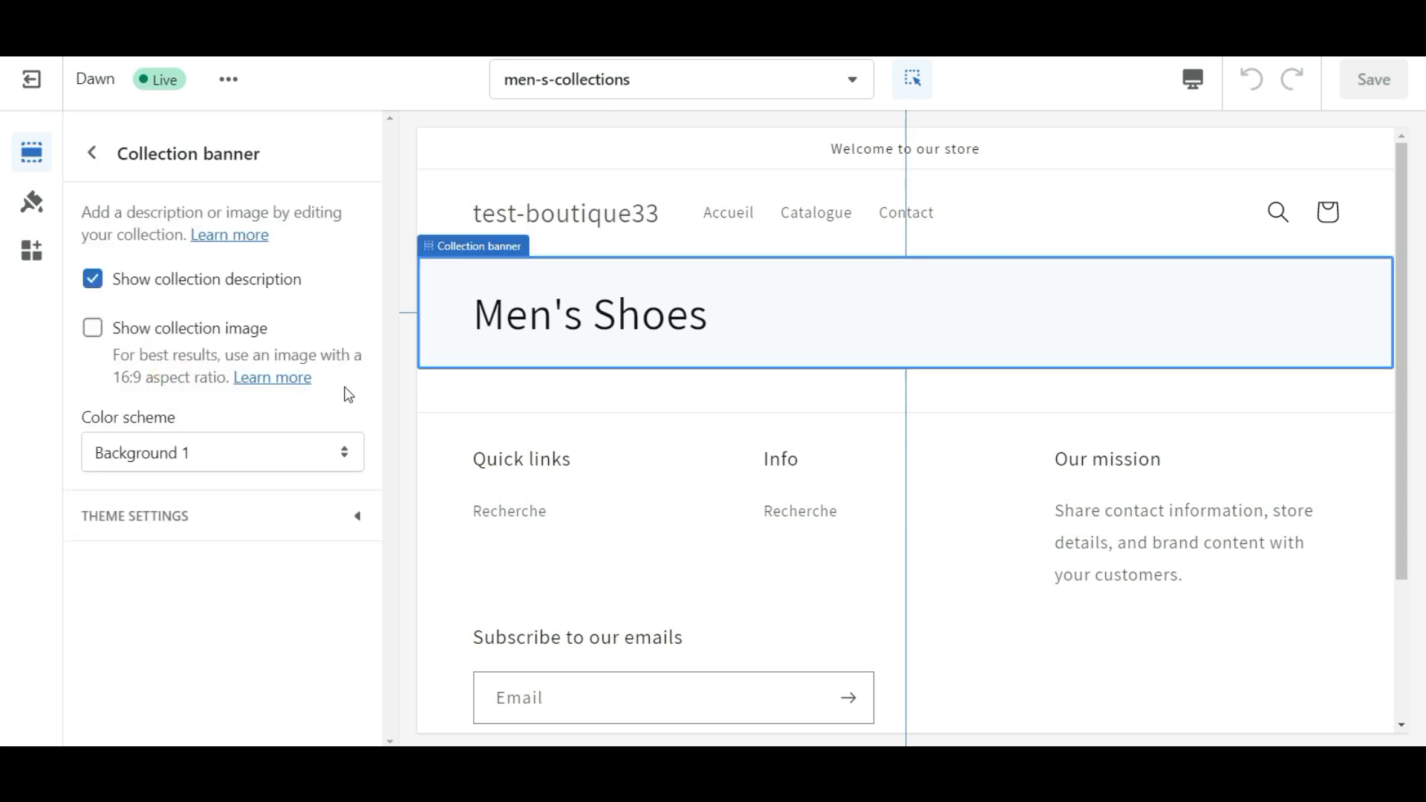
{"action": "left_click", "coordinate": [91, 153]}
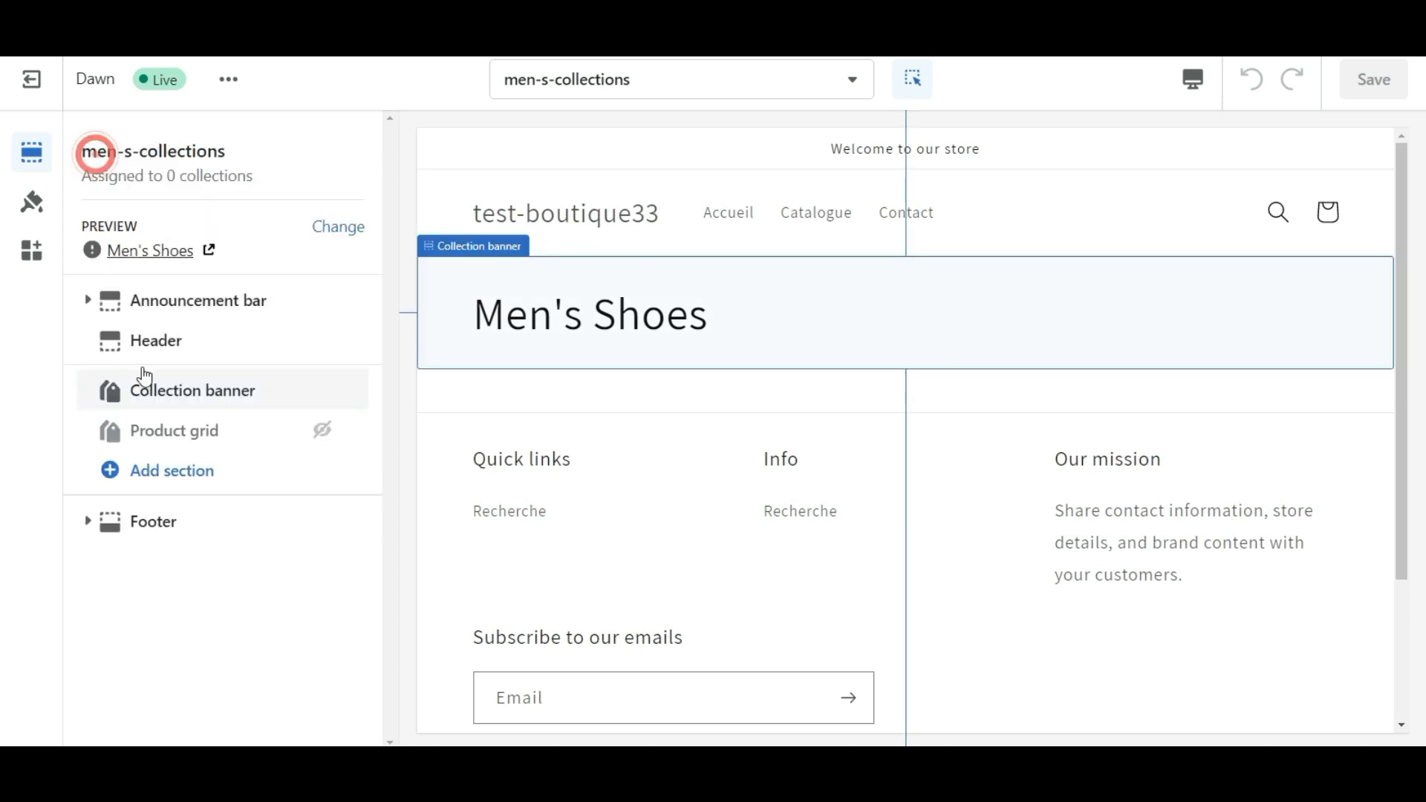
{"action": "left_click", "coordinate": [327, 392]}
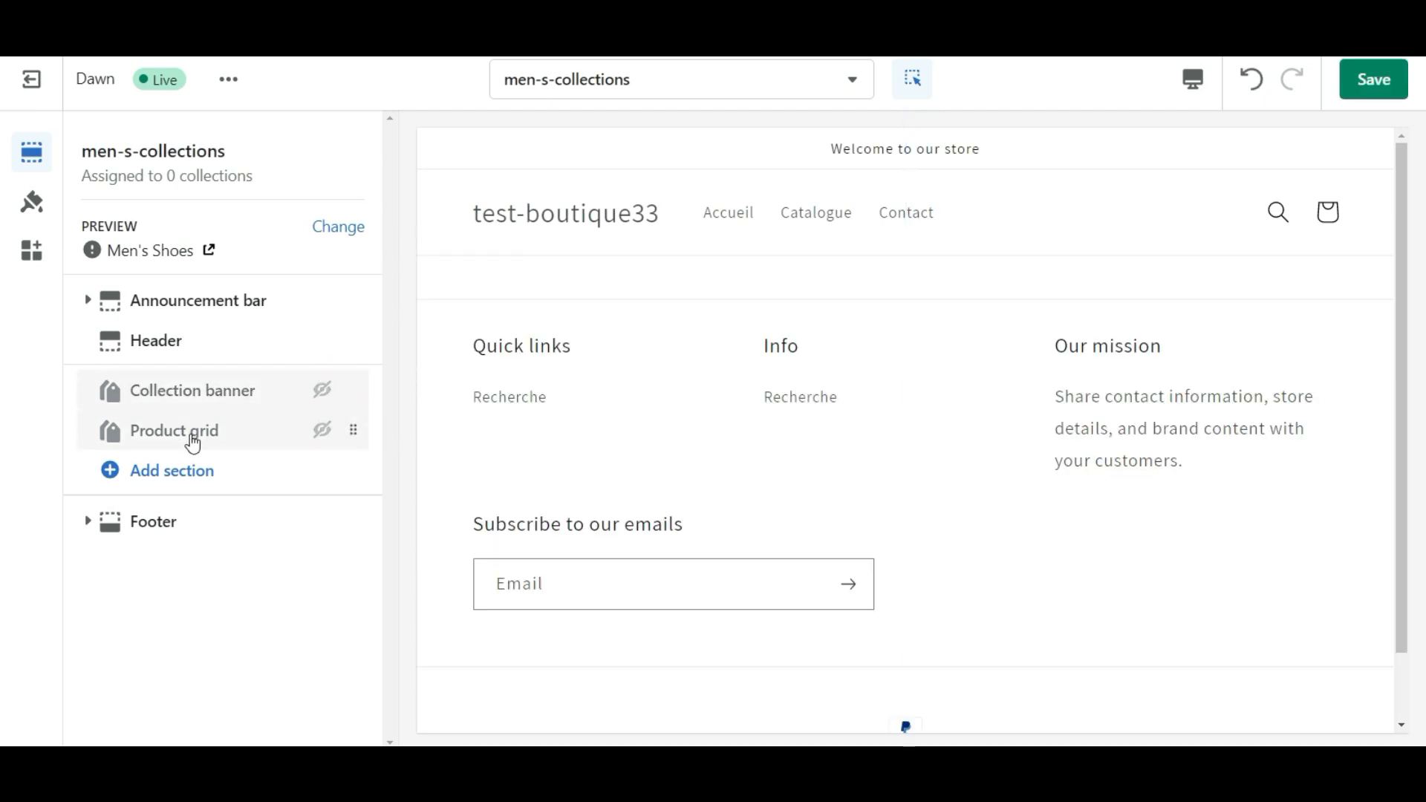
{"action": "left_click", "coordinate": [323, 432]}
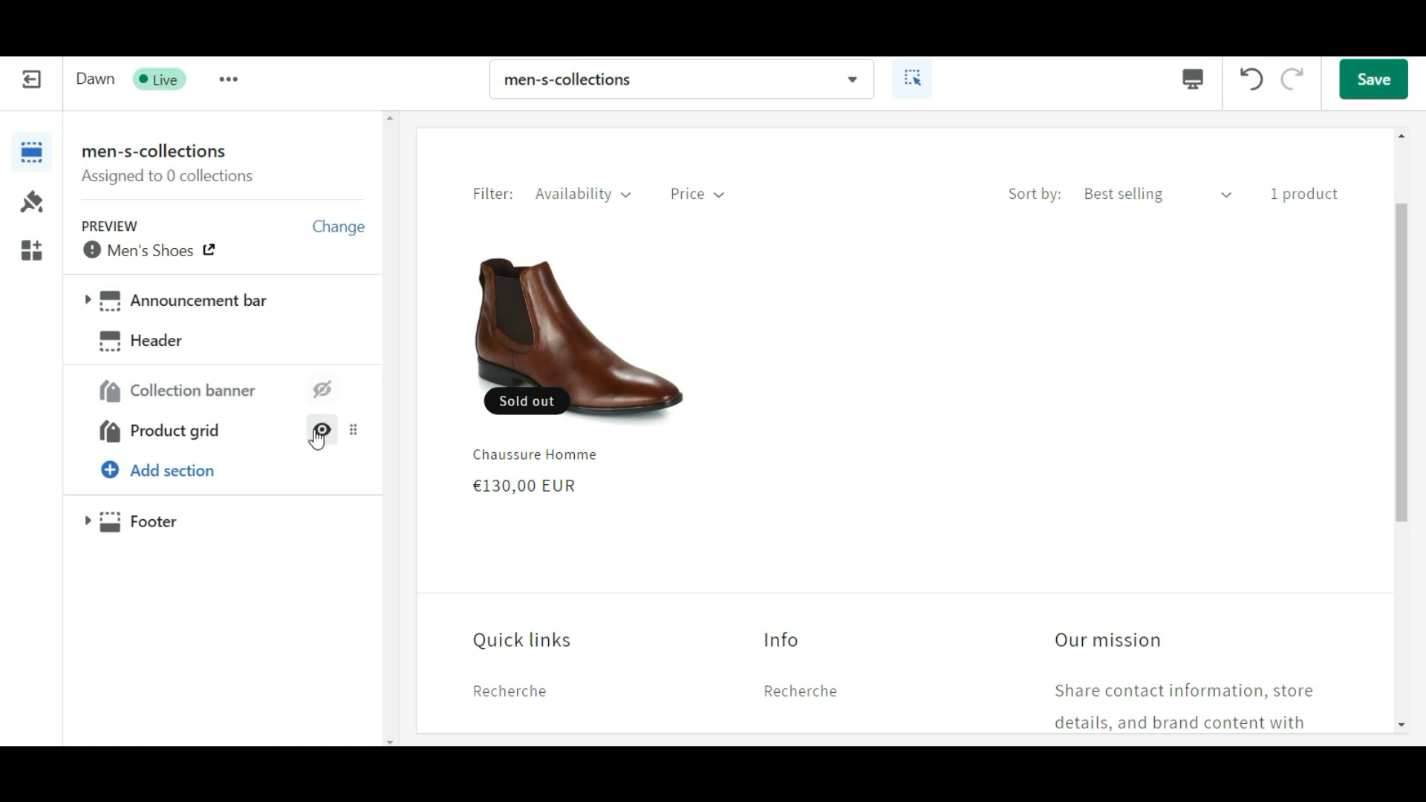
{"action": "left_click", "coordinate": [321, 431]}
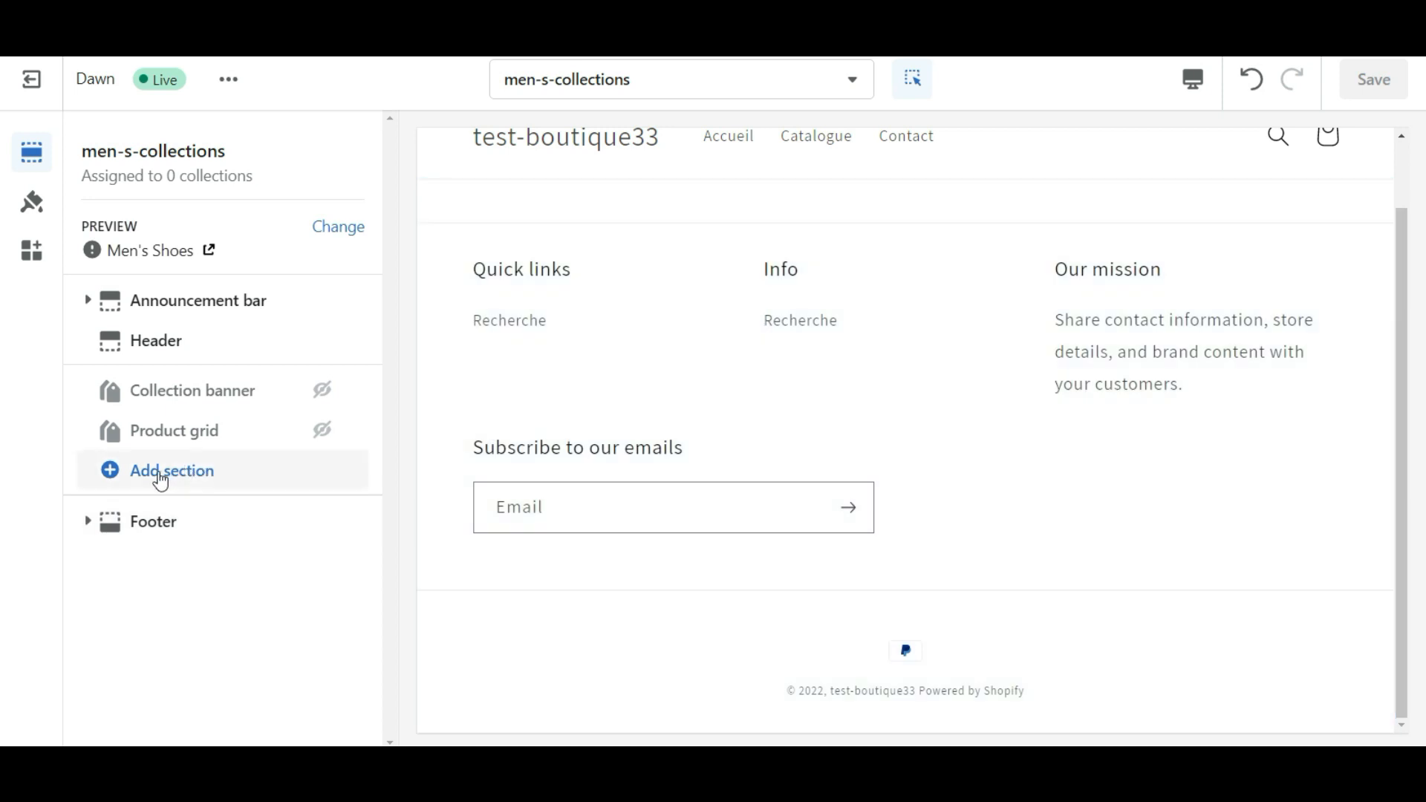
Find the Collection list section by searching for "list", add it to the template and save.
{"action": "left_click", "coordinate": [159, 479]}
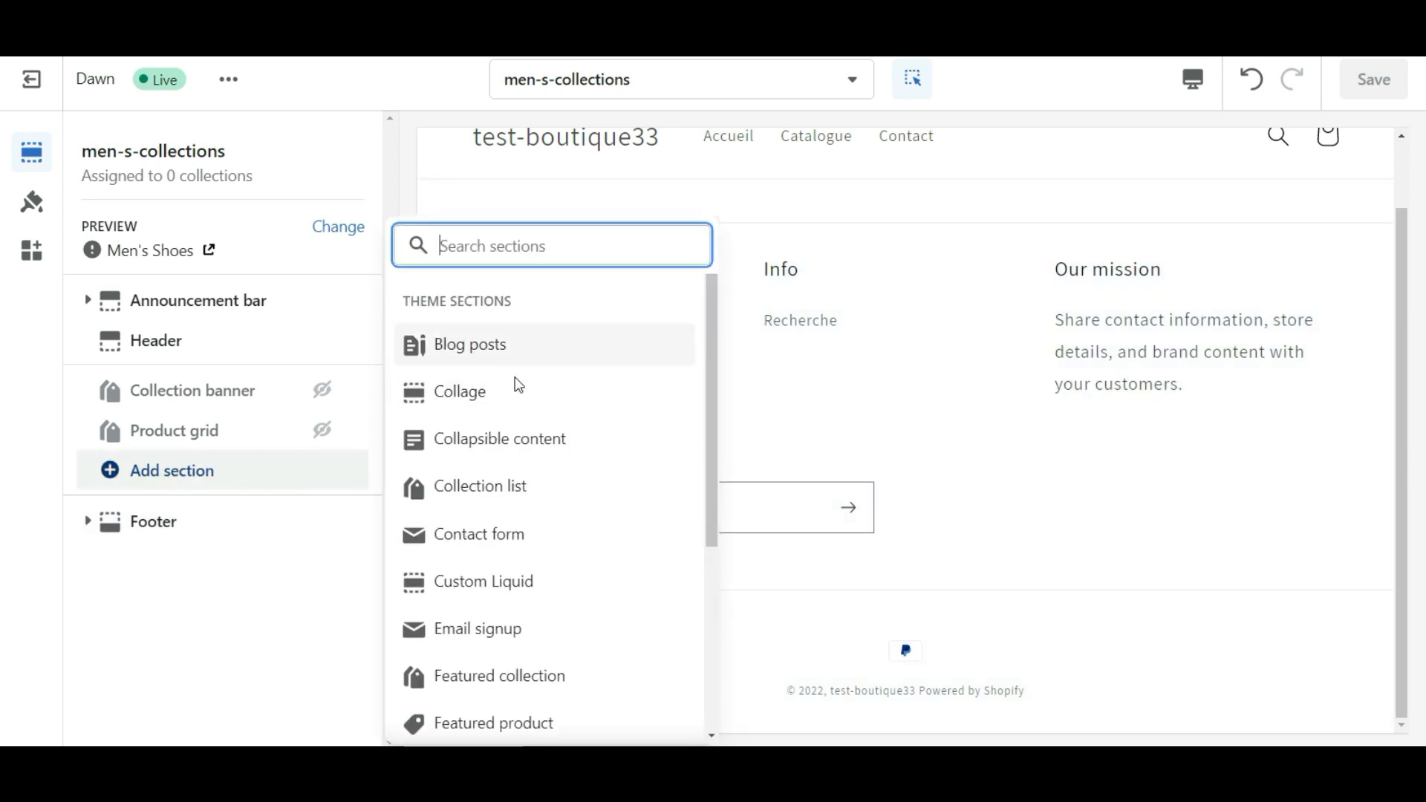
{"action": "scroll", "coordinate": [591, 404], "scroll_direction": "down", "scroll_amount": 4}
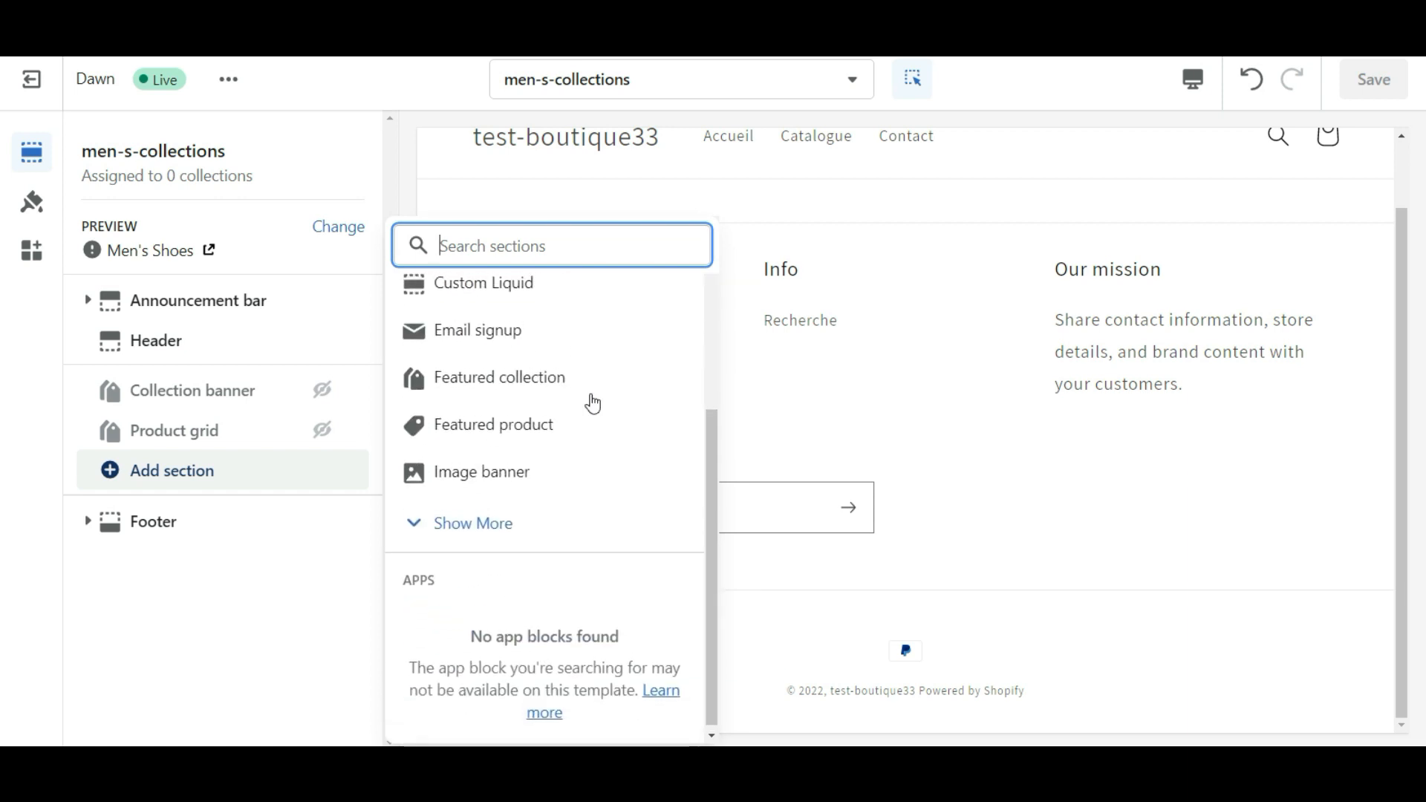
{"action": "scroll", "coordinate": [593, 403], "scroll_direction": "up", "scroll_amount": 4}
{"action": "type", "text": "lisz"}
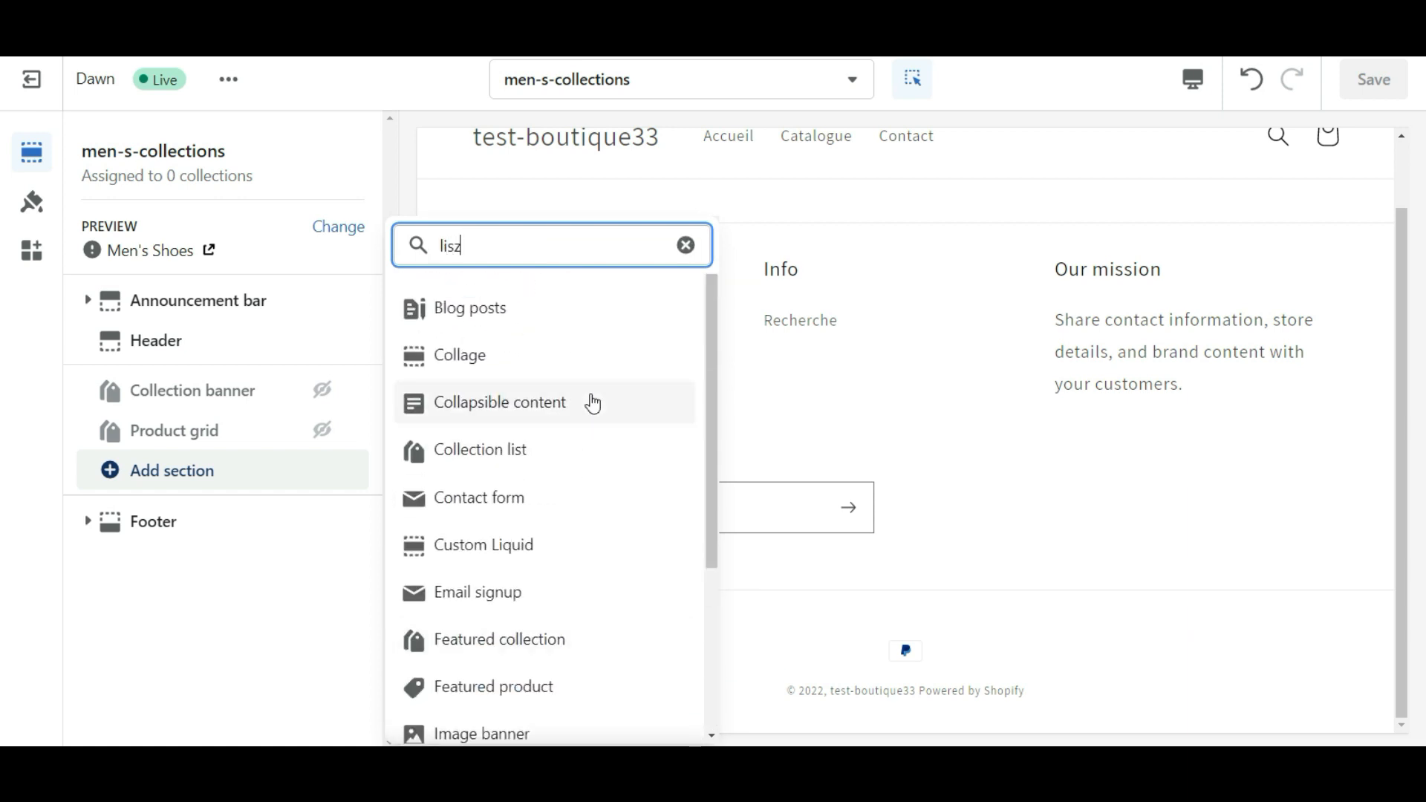
{"action": "key", "text": "BackSpace"}
{"action": "type", "text": "t"}
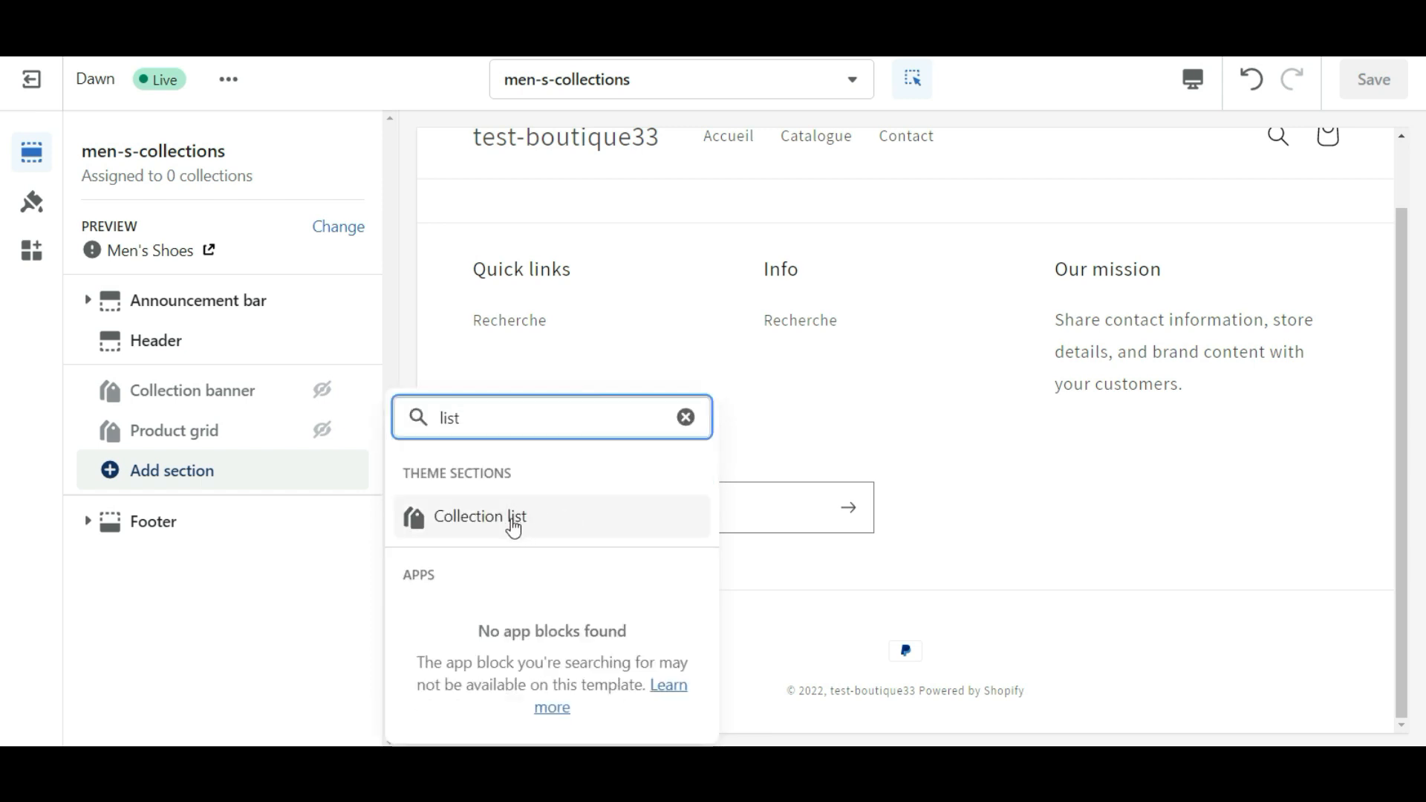
{"action": "left_click", "coordinate": [513, 521]}
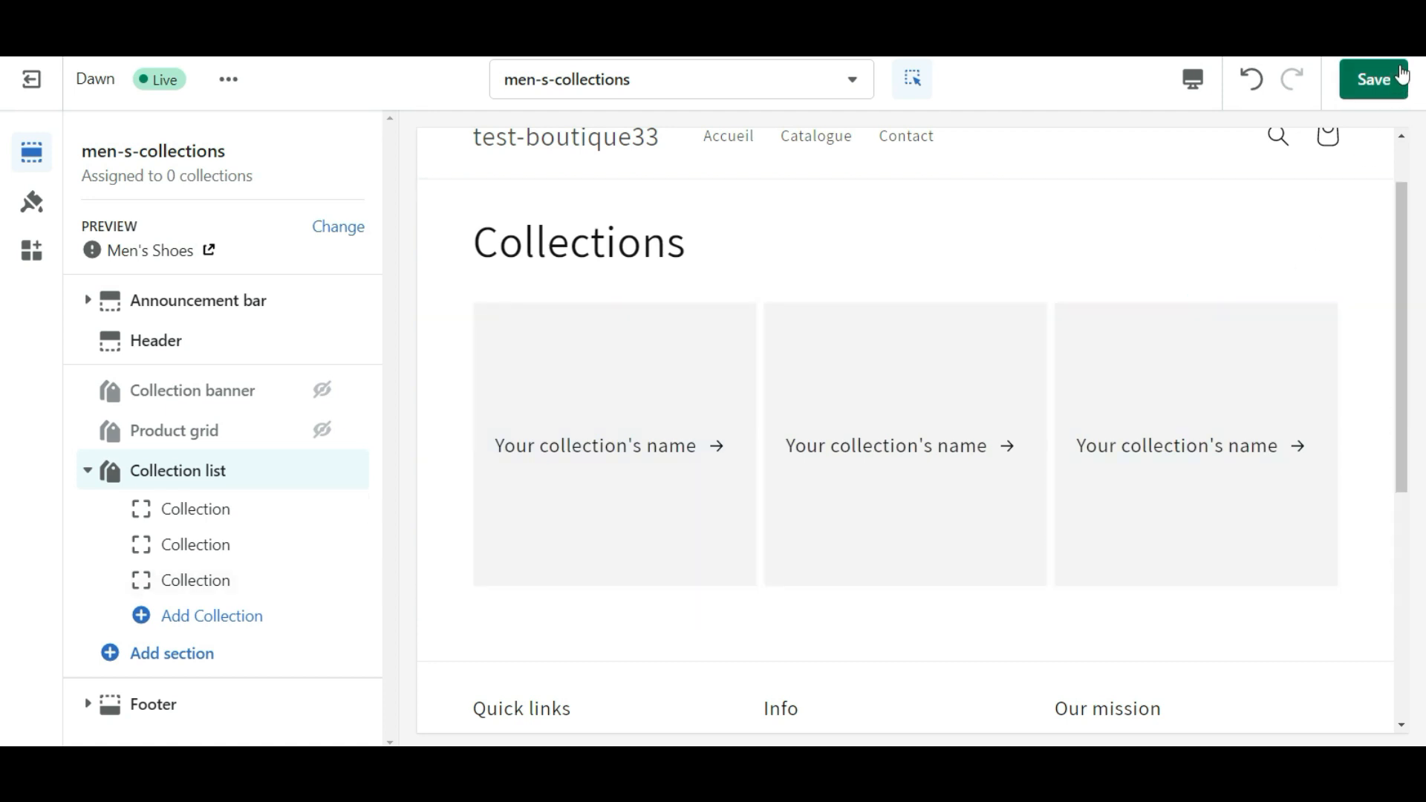
{"action": "left_click", "coordinate": [1388, 79]}
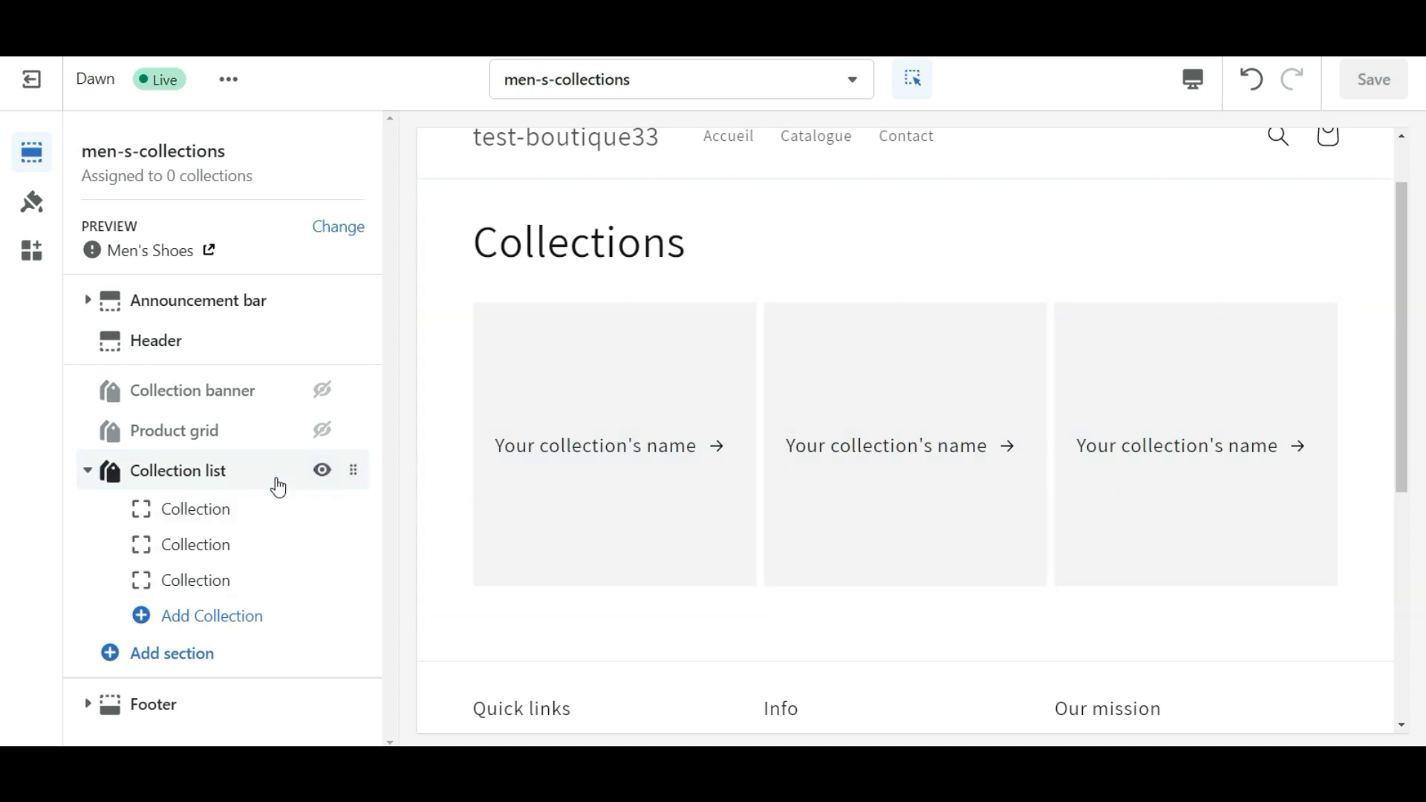
Change the Collection list section's heading to "Men's Collections".
{"action": "left_click", "coordinate": [240, 481]}
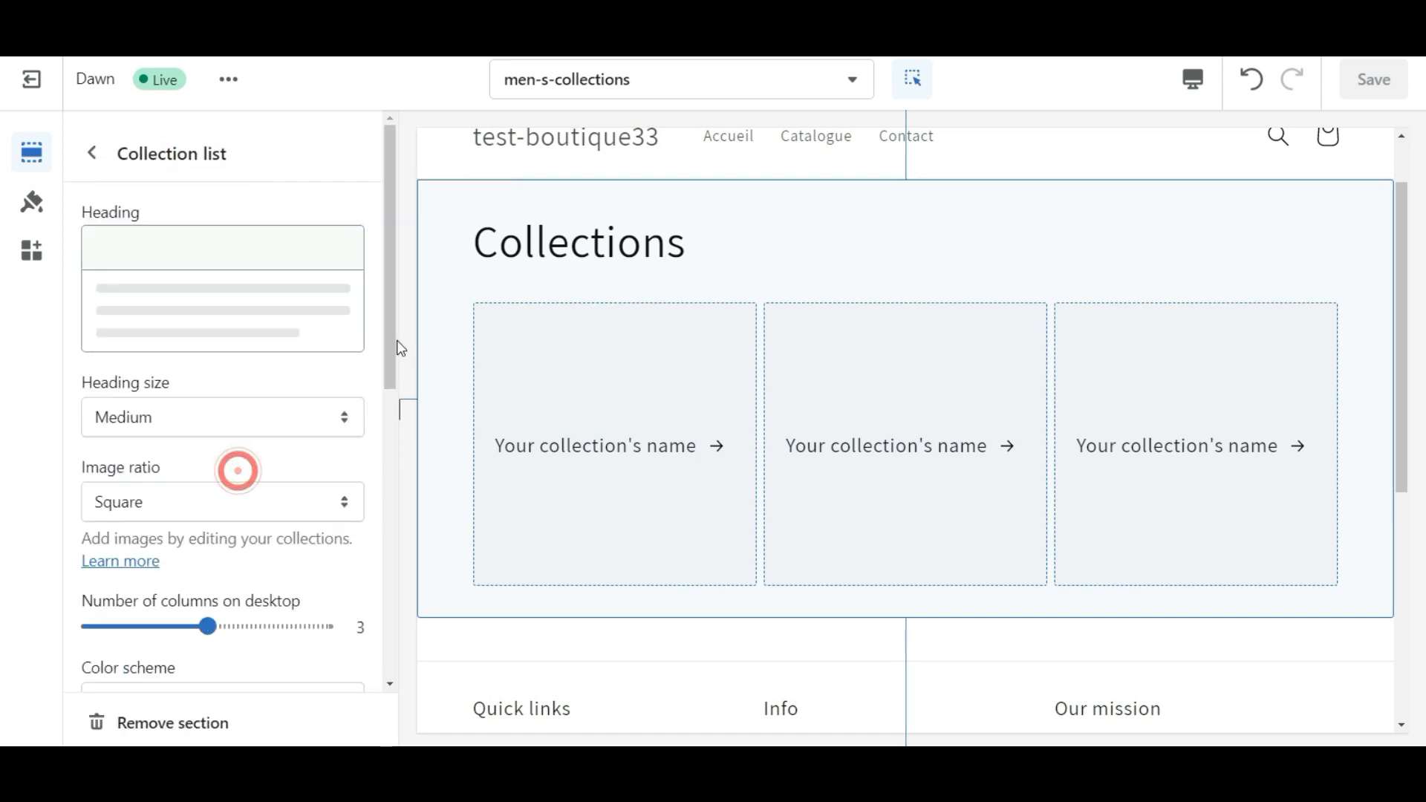
{"action": "left_click", "coordinate": [100, 254]}
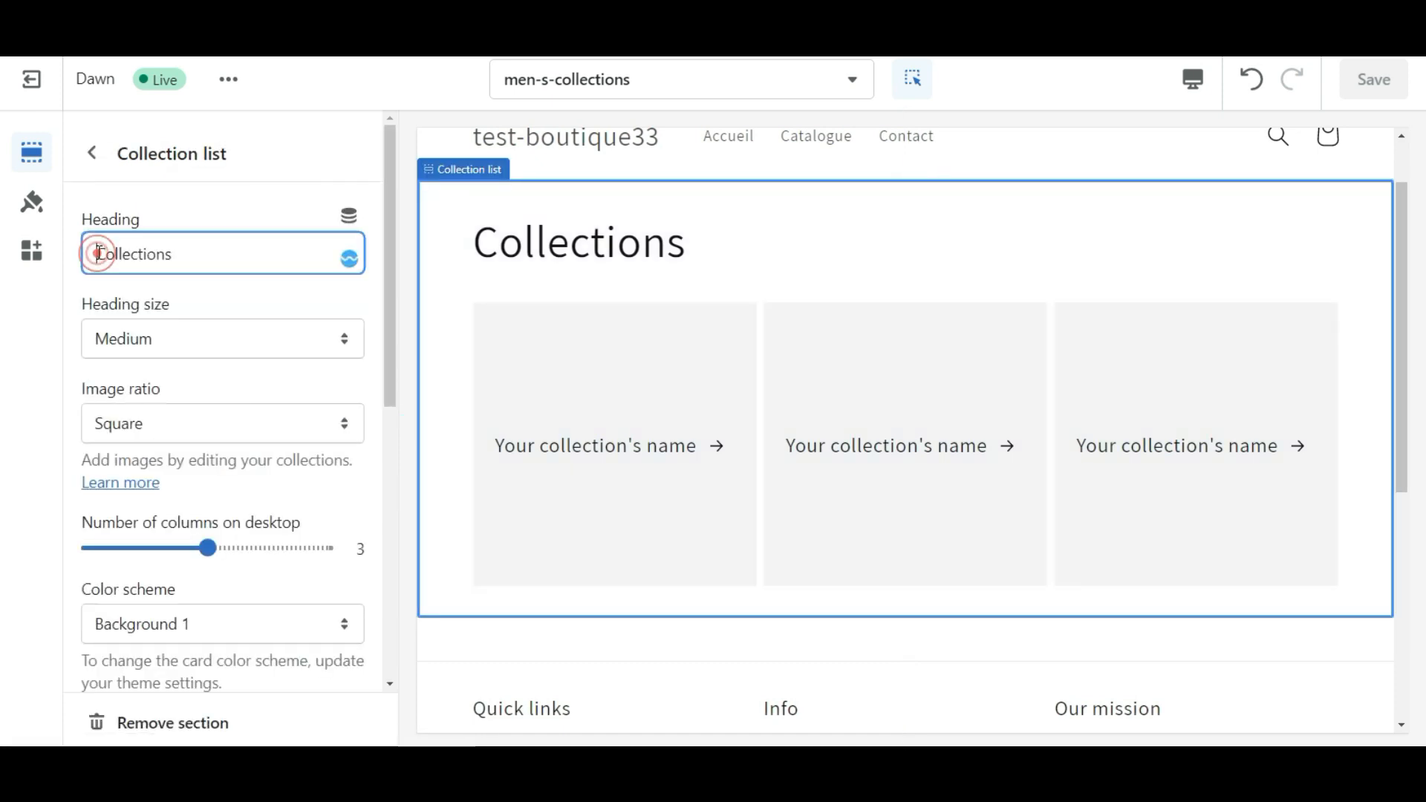
{"action": "type", "text": "Men's "}
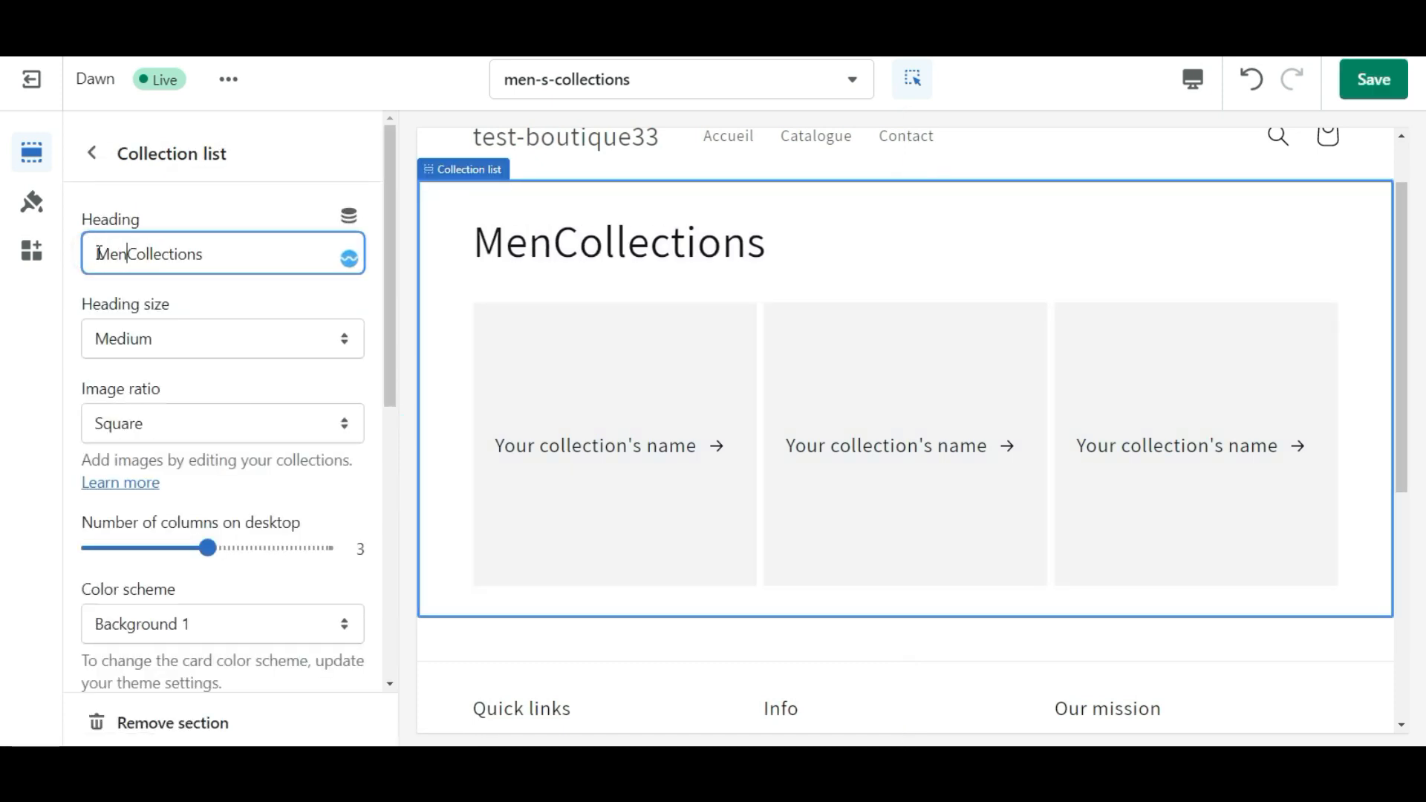
Set the Collection list section's heading to "Men's | Collections", save the template and return to the section overview.
{"action": "type", "text": "|"}
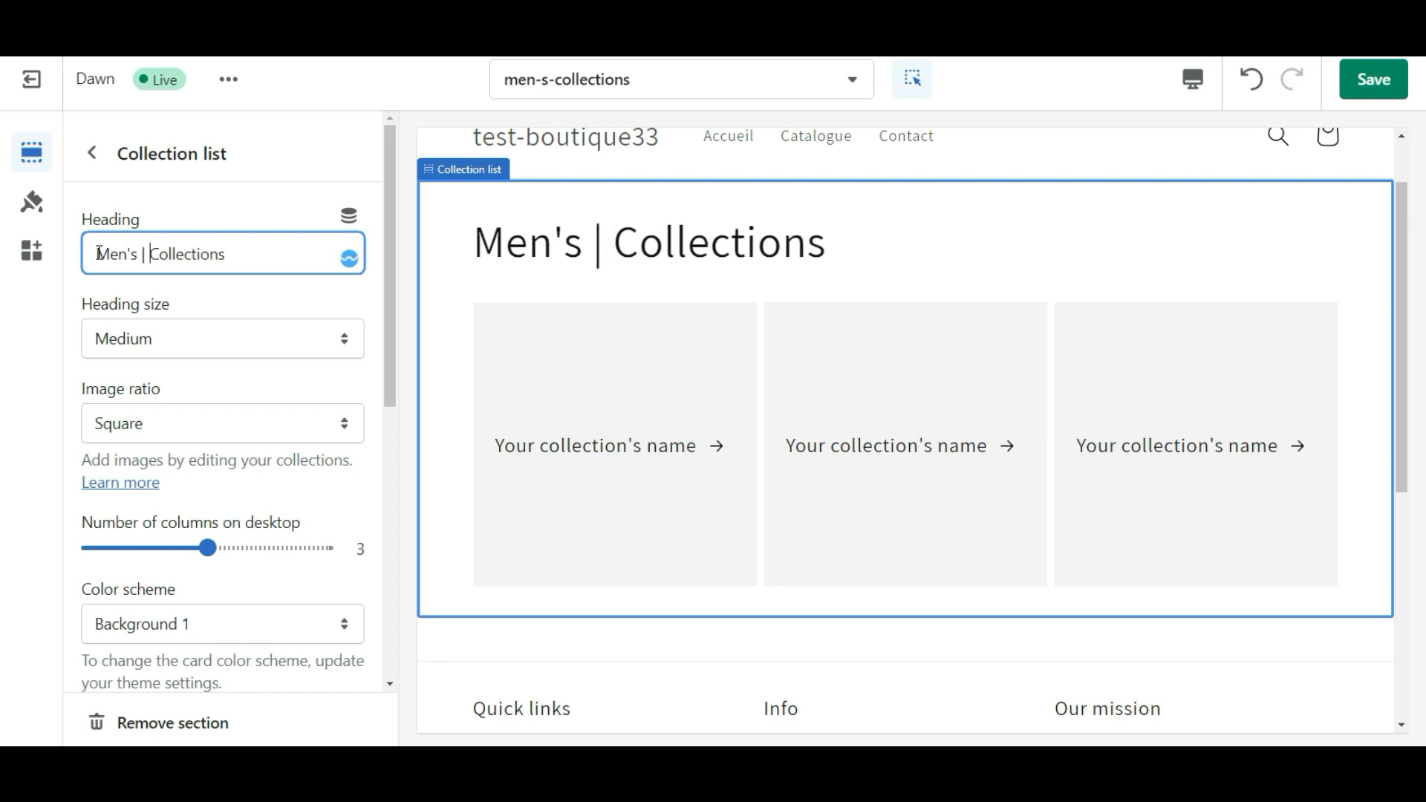
{"action": "key", "text": "ctrl+s"}
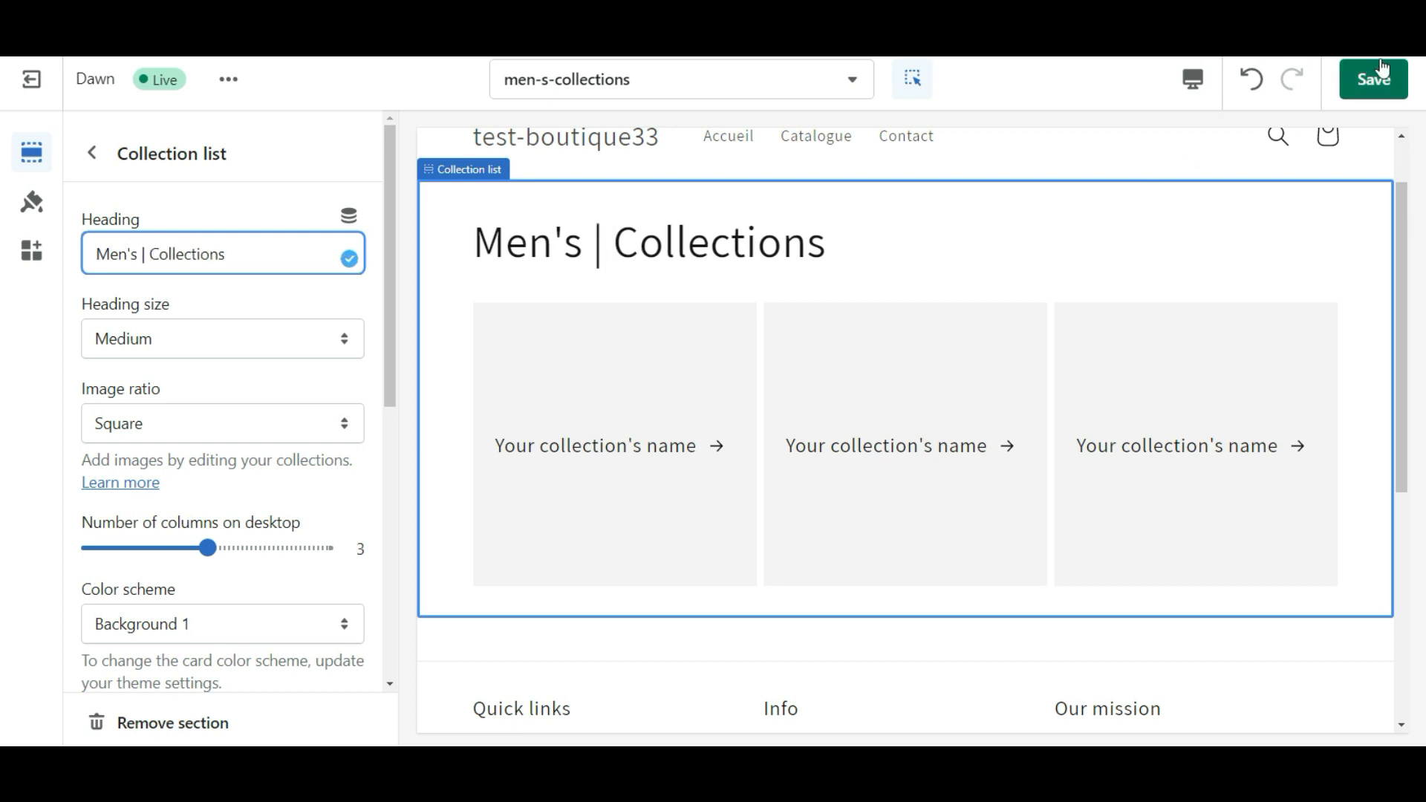
{"action": "left_click", "coordinate": [105, 156]}
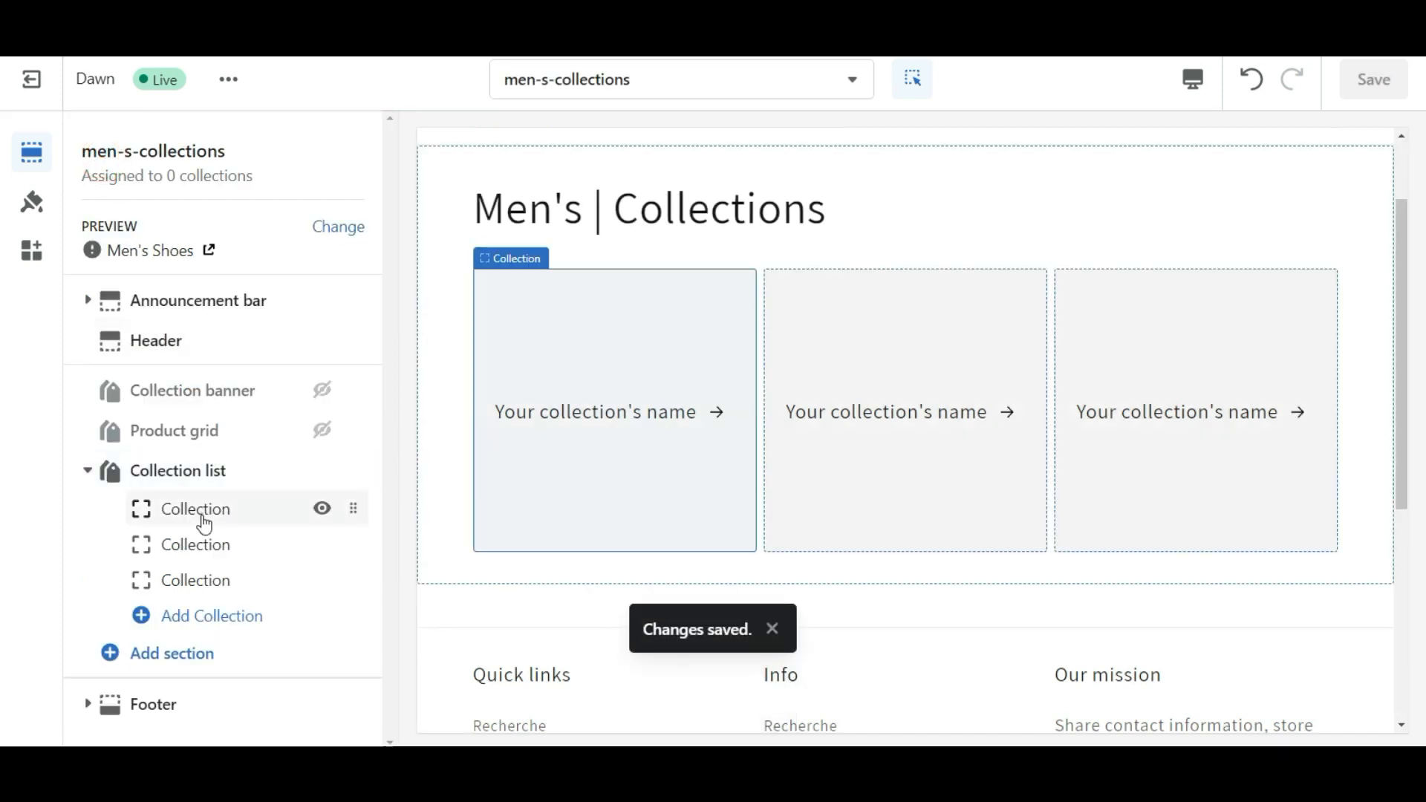
Assign the Men's Shoes collection to the first block of the Collection list.
{"action": "left_click", "coordinate": [202, 521]}
{"action": "left_click", "coordinate": [227, 276]}
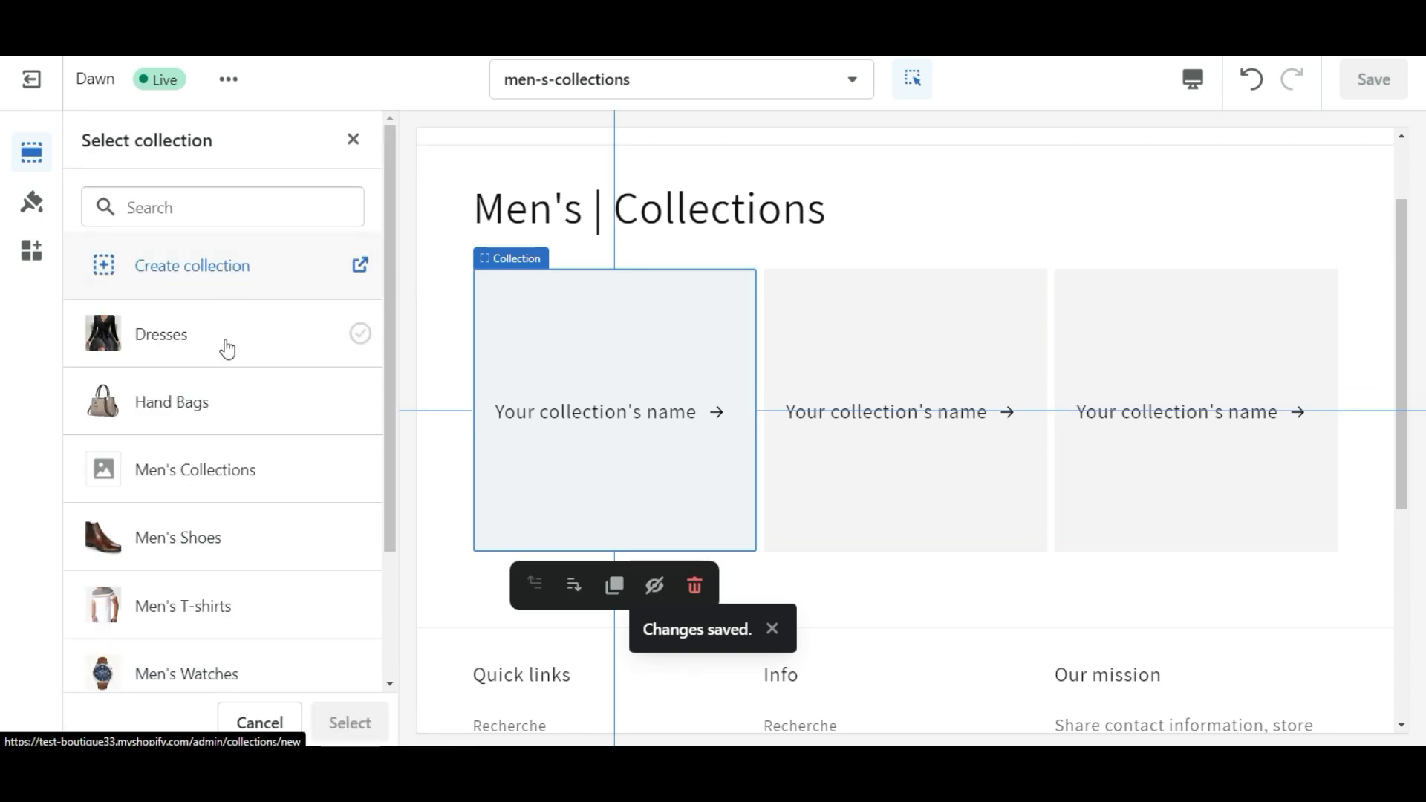
{"action": "left_click", "coordinate": [244, 554]}
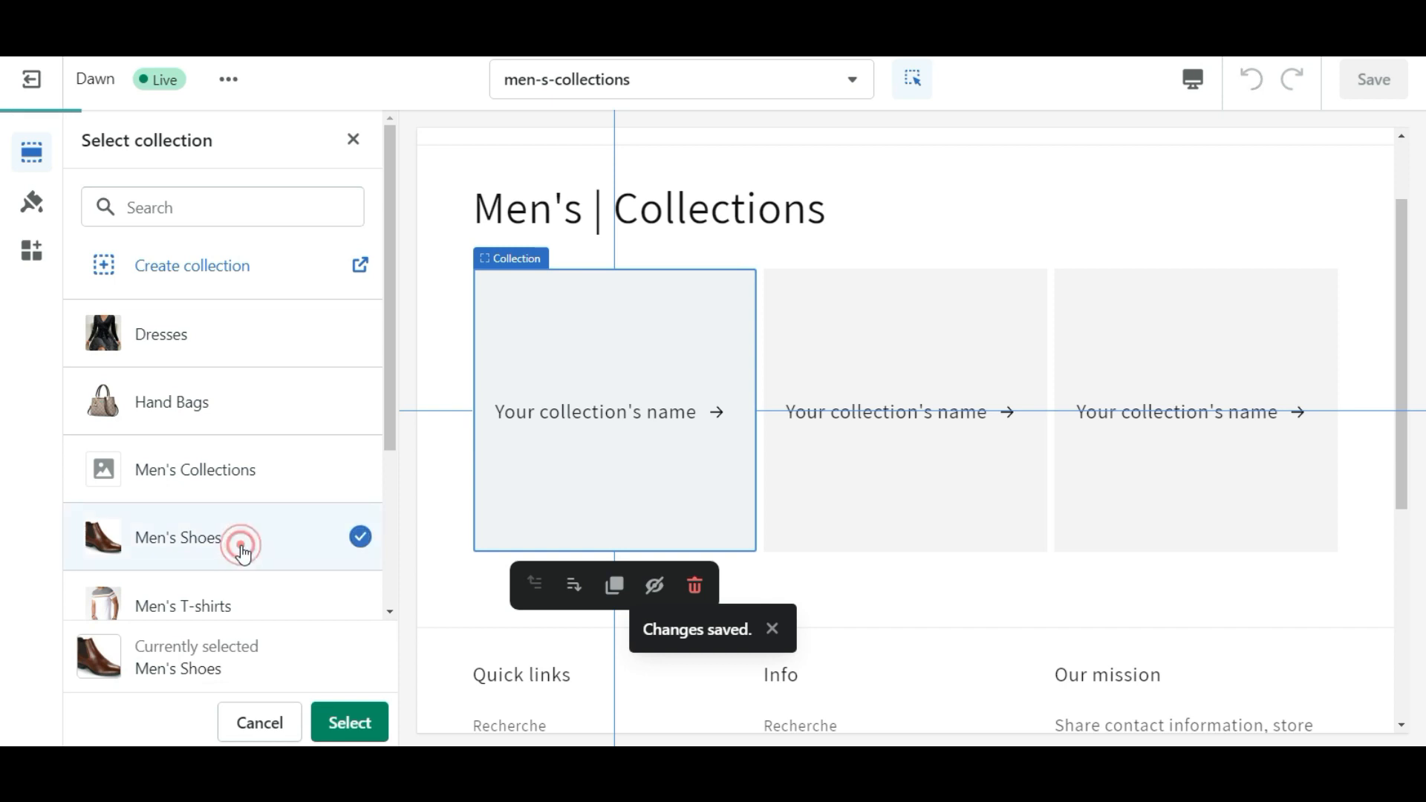
{"action": "left_click", "coordinate": [363, 725]}
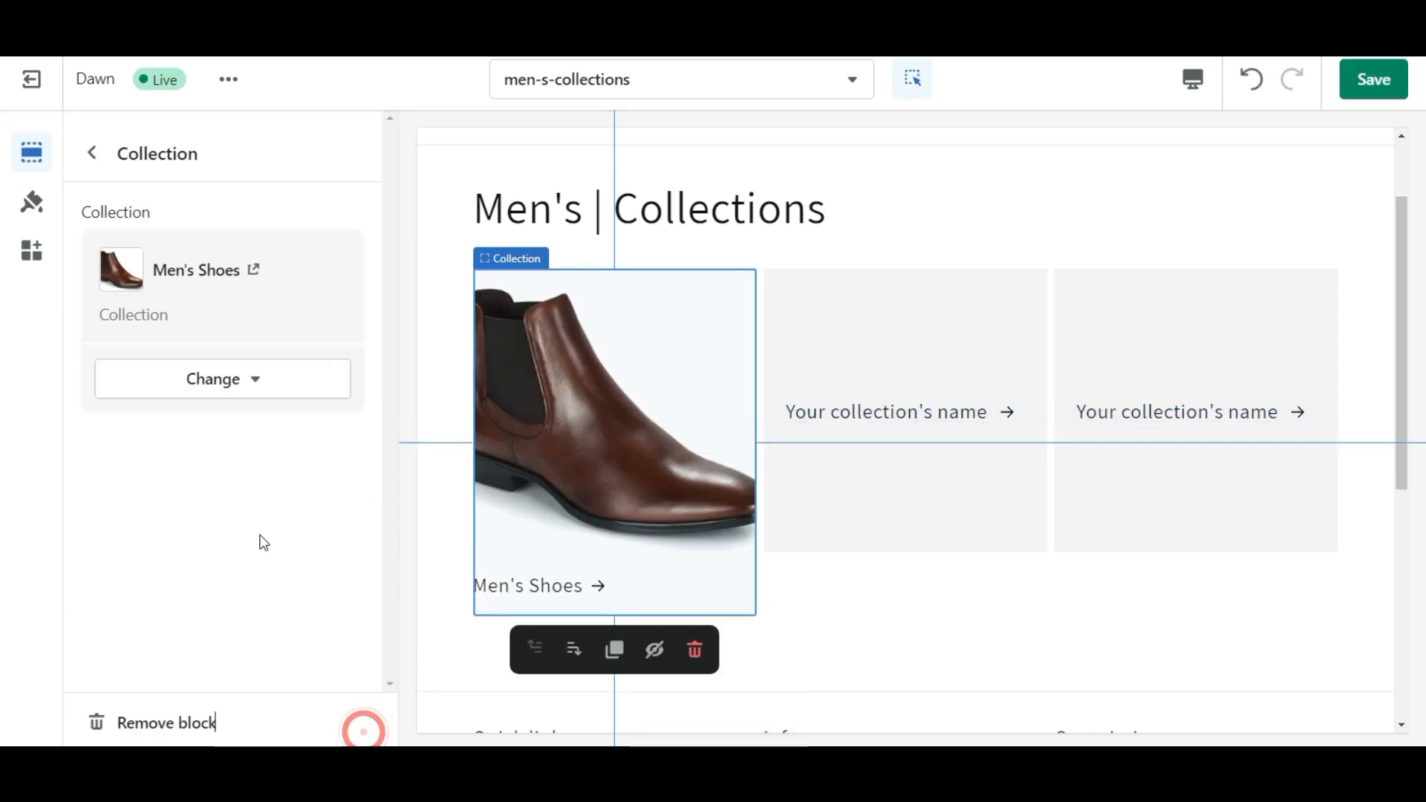
Assign the Men's T-shirts collection to the second block of the Collection list.
{"action": "left_click", "coordinate": [95, 147]}
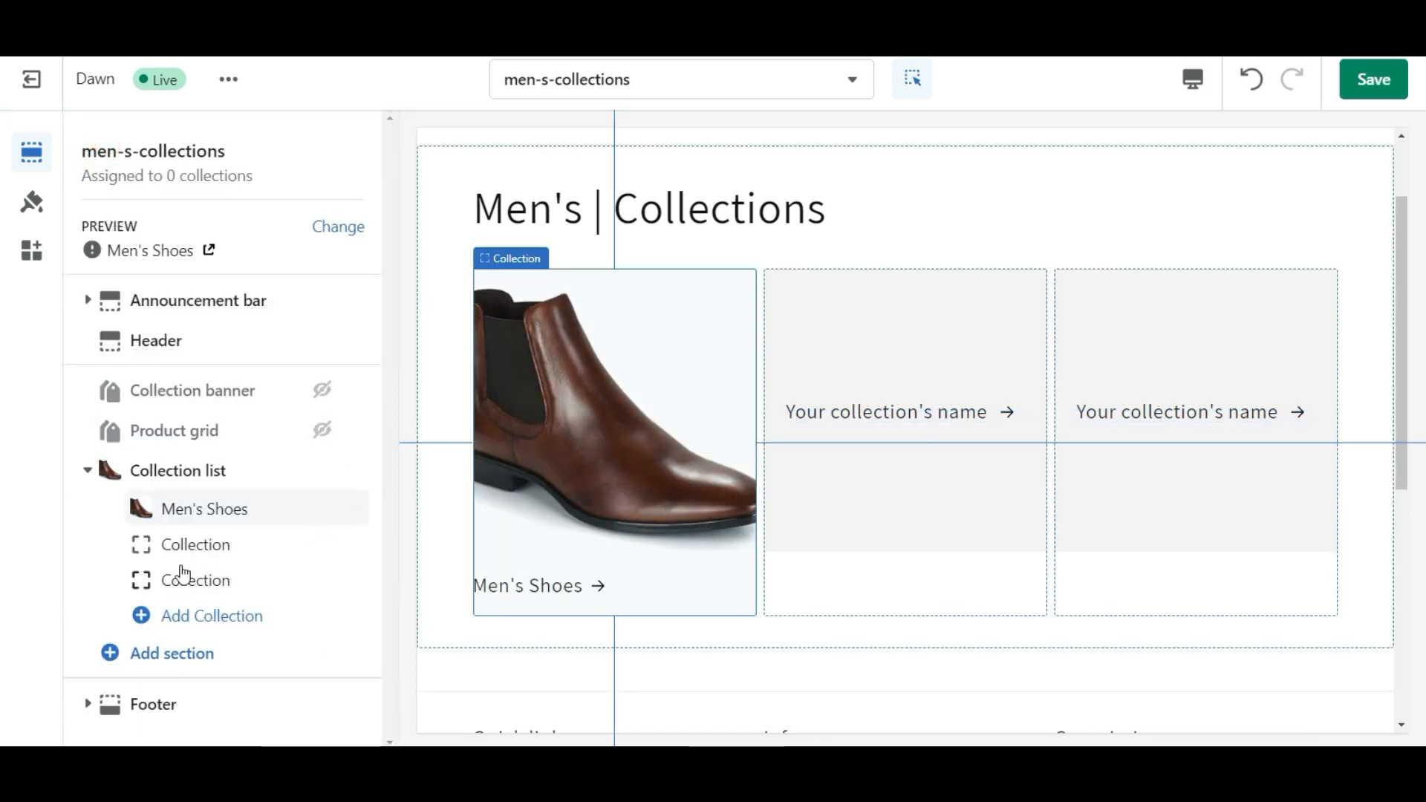
{"action": "left_click", "coordinate": [182, 547]}
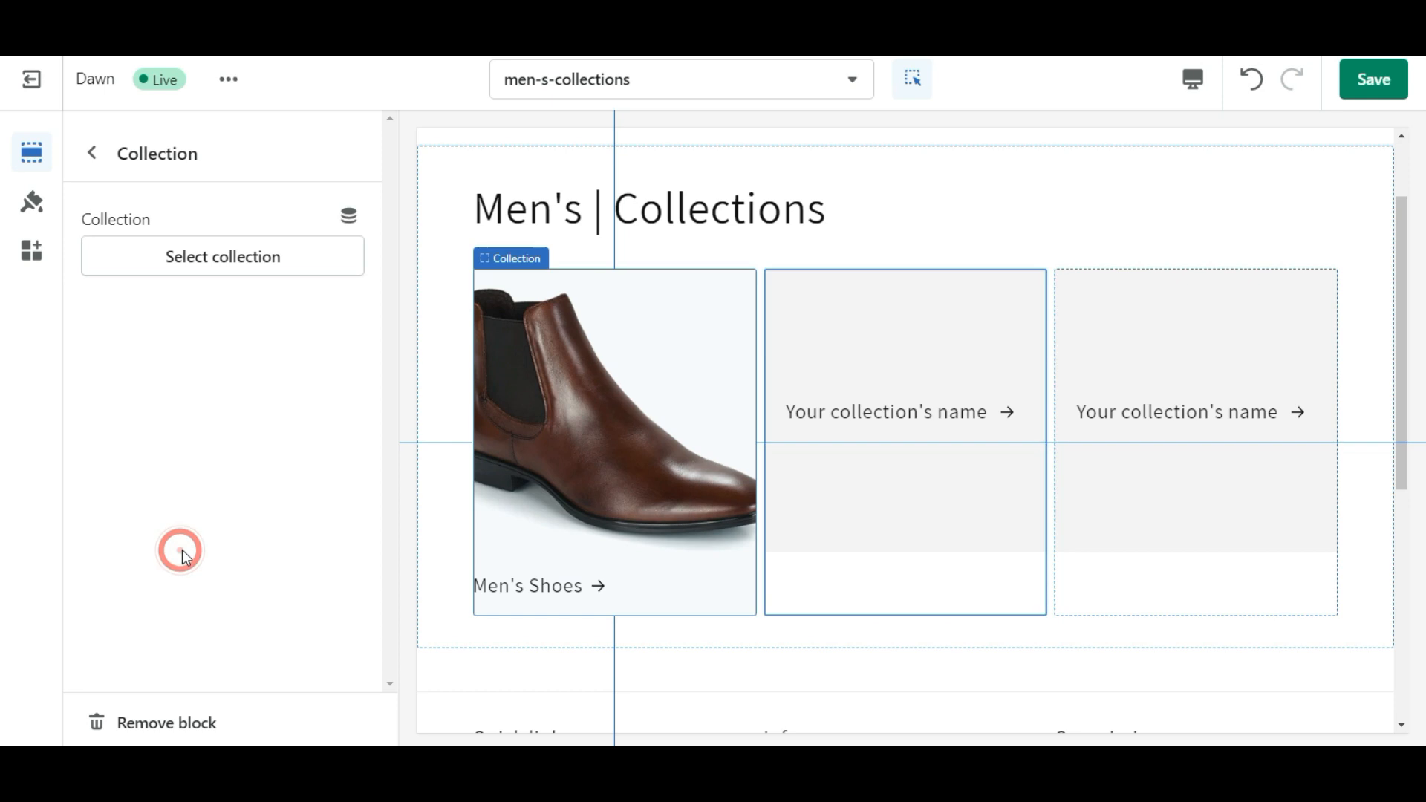
{"action": "left_click", "coordinate": [191, 250]}
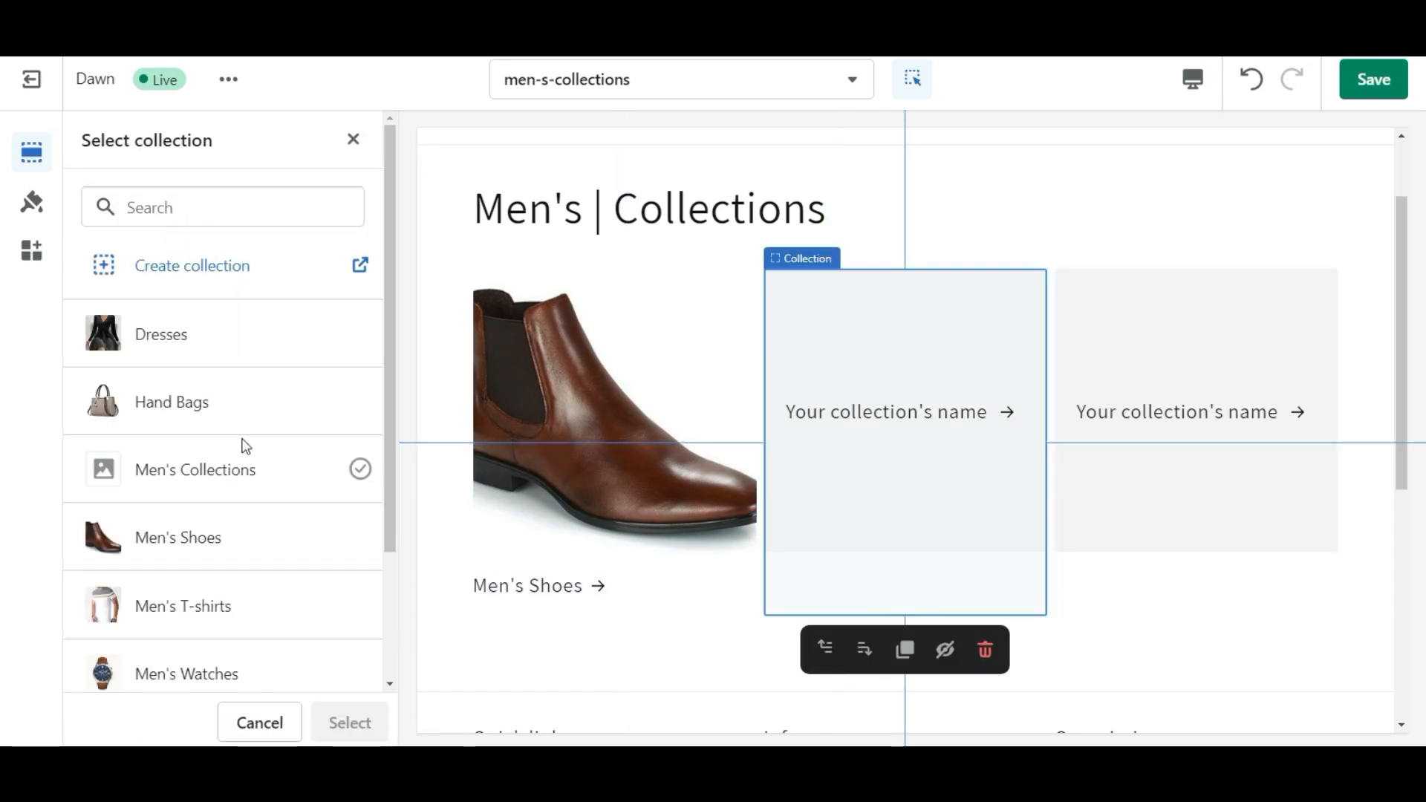
{"action": "scroll", "coordinate": [240, 444], "scroll_direction": "down", "scroll_amount": 1}
{"action": "left_click", "coordinate": [182, 523]}
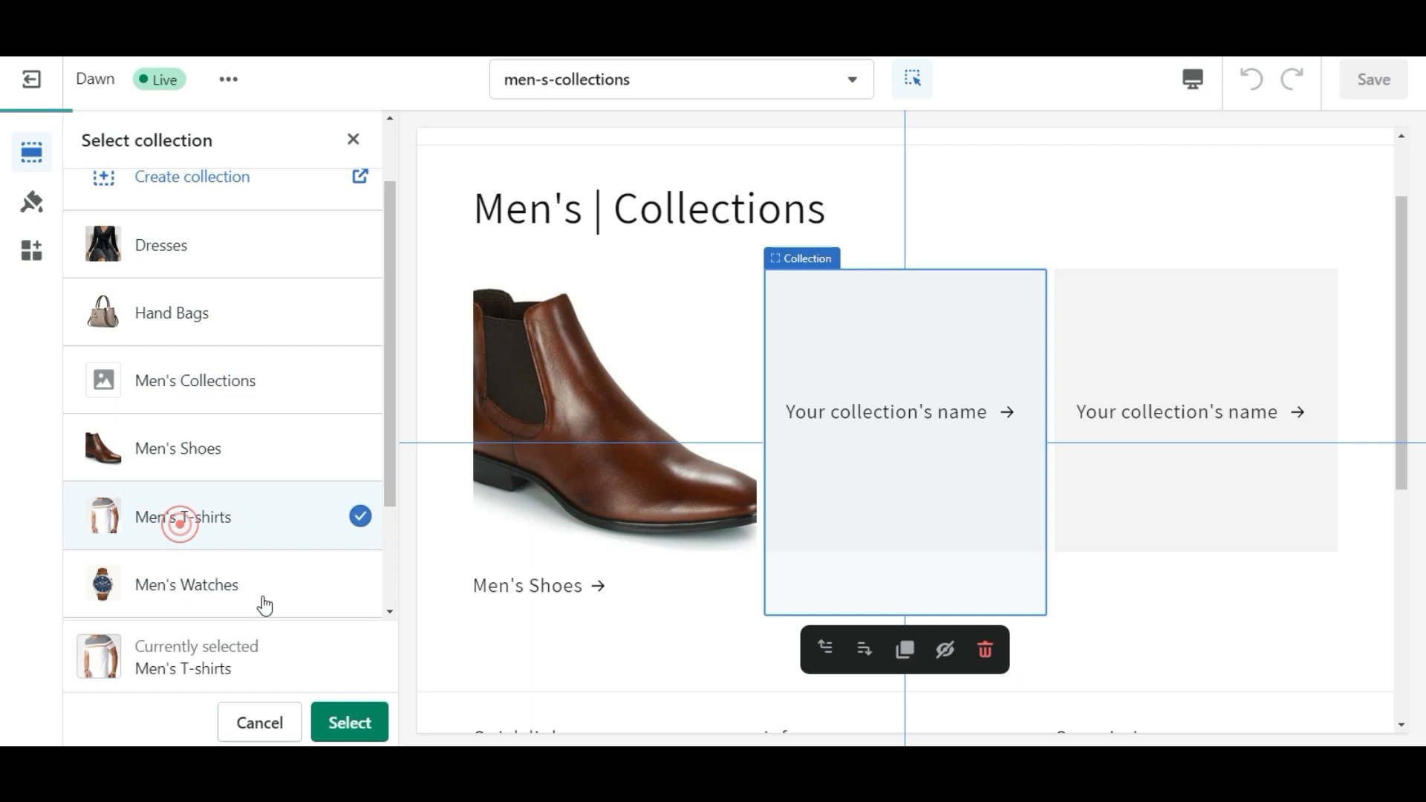
{"action": "left_click", "coordinate": [345, 723]}
Assign the Men's Watches collection to the third block of the Collection list and save the template.
{"action": "left_click", "coordinate": [93, 153]}
{"action": "left_click", "coordinate": [202, 583]}
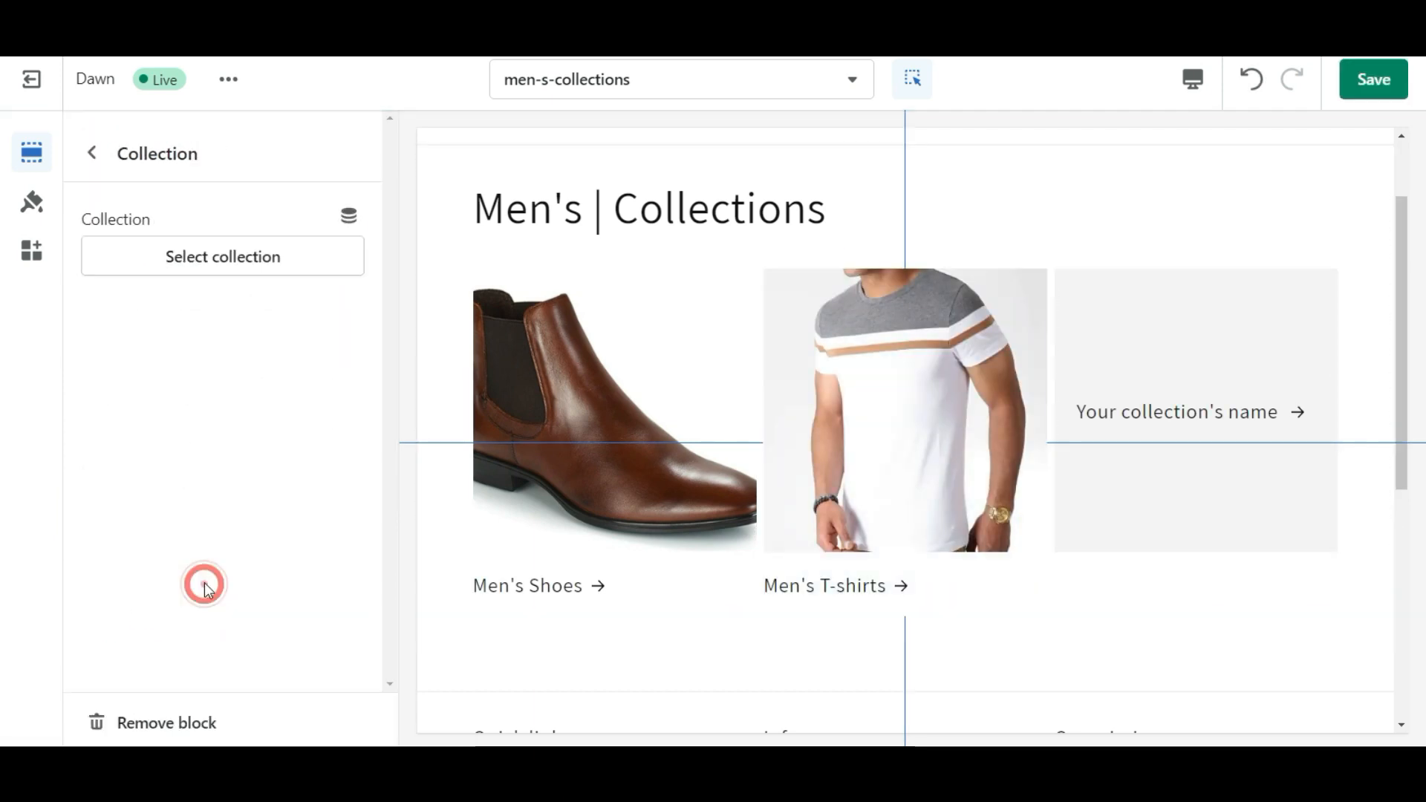
{"action": "left_click", "coordinate": [223, 256]}
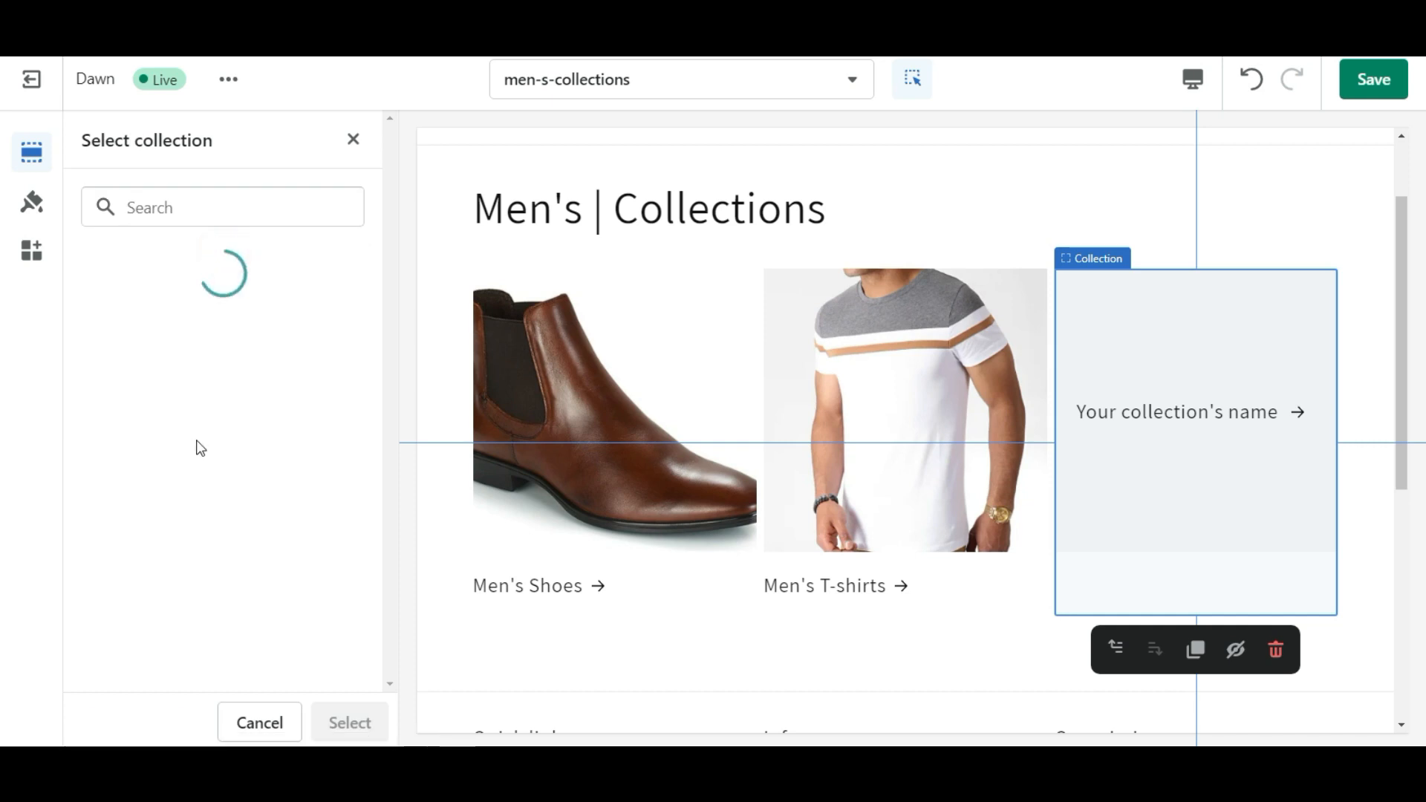
{"action": "left_click", "coordinate": [210, 668]}
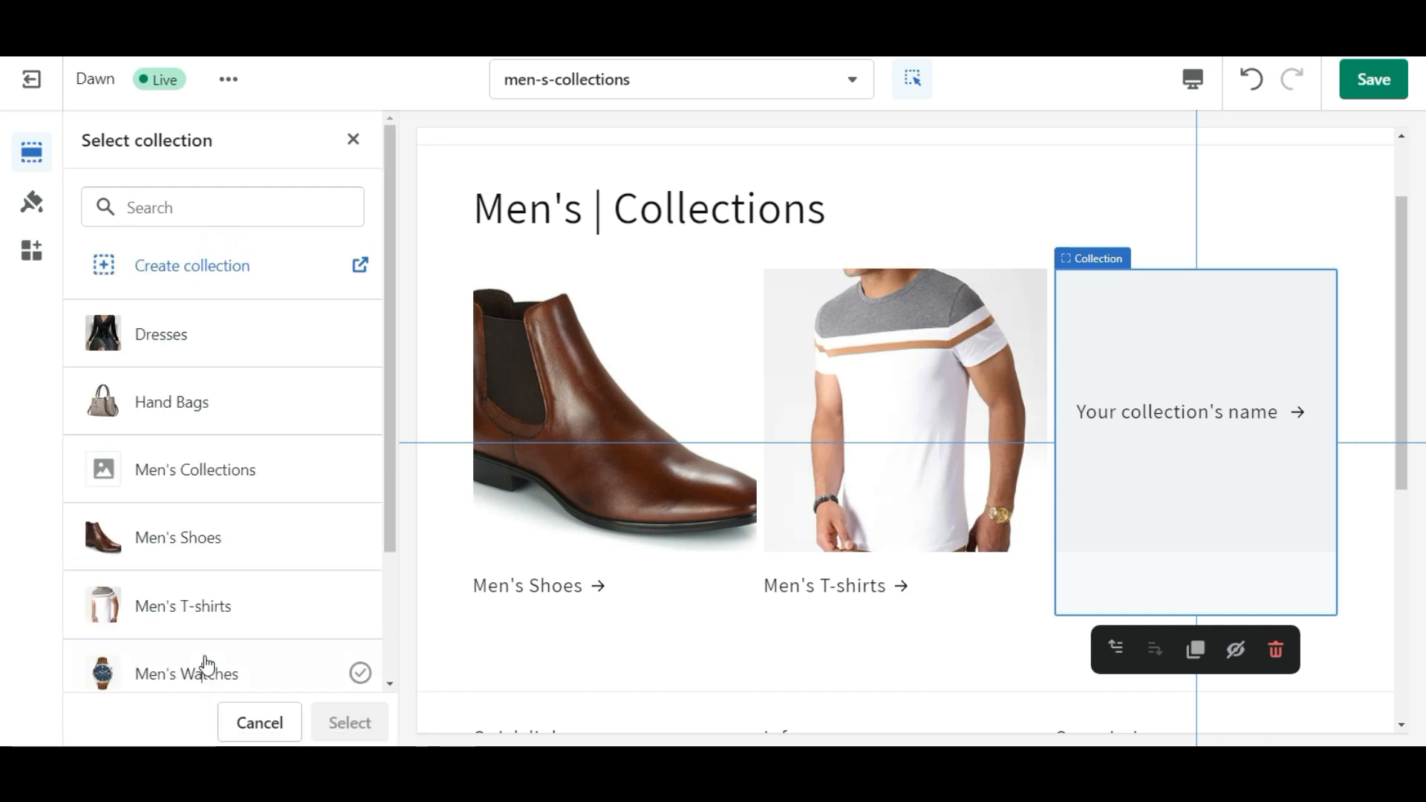
{"action": "left_click", "coordinate": [346, 722]}
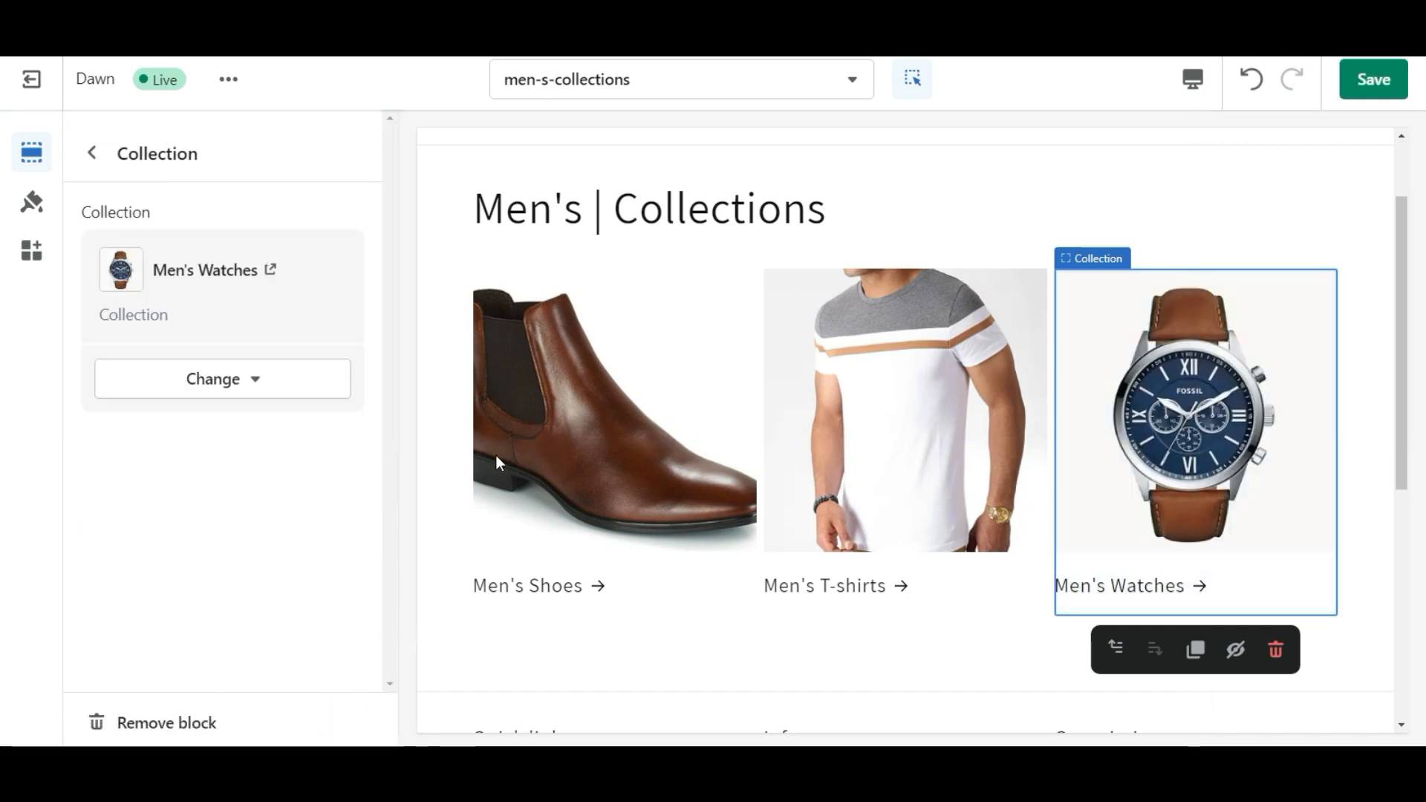
{"action": "left_click", "coordinate": [1379, 82]}
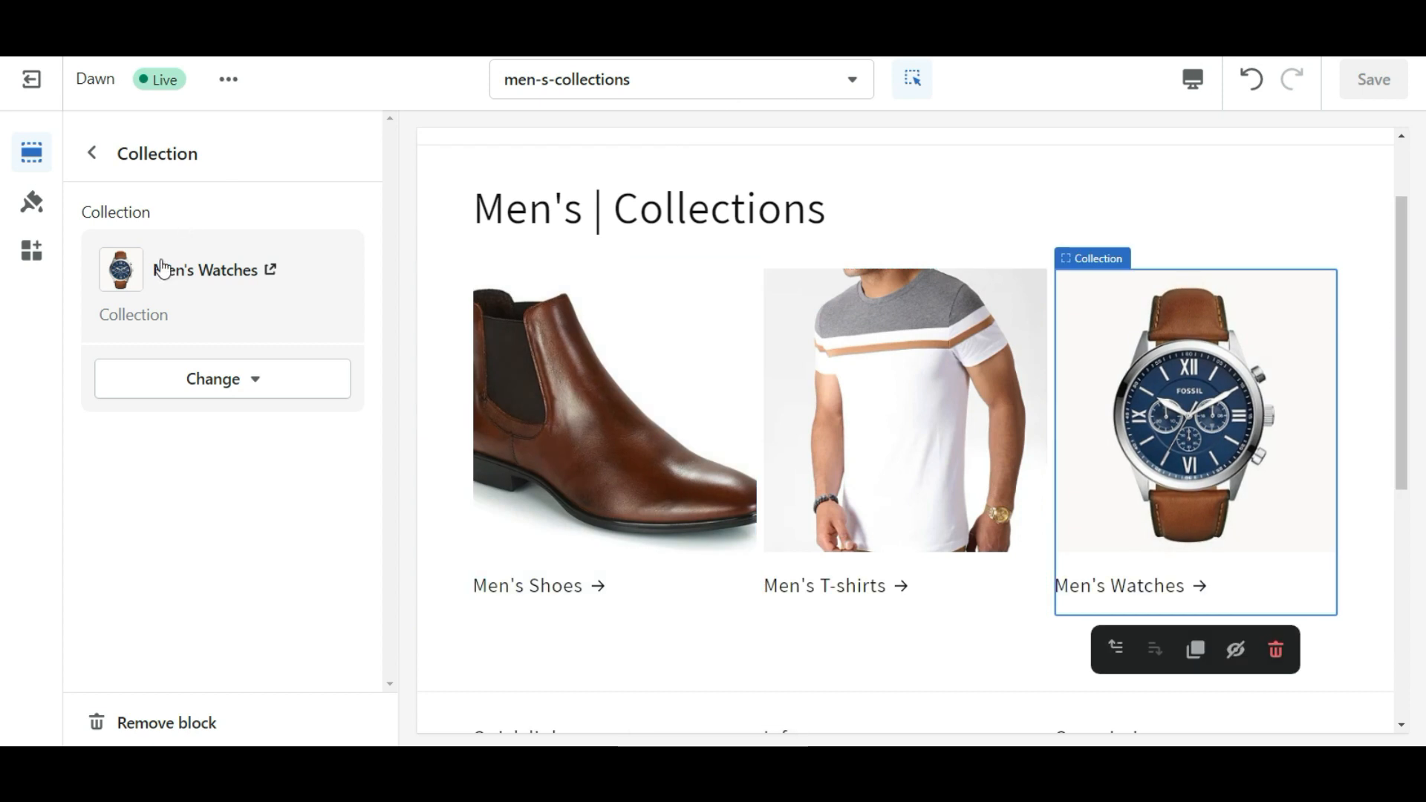
Set the Collection list section's image ratio to Adapt to image and save the template.
{"action": "left_click", "coordinate": [92, 153]}
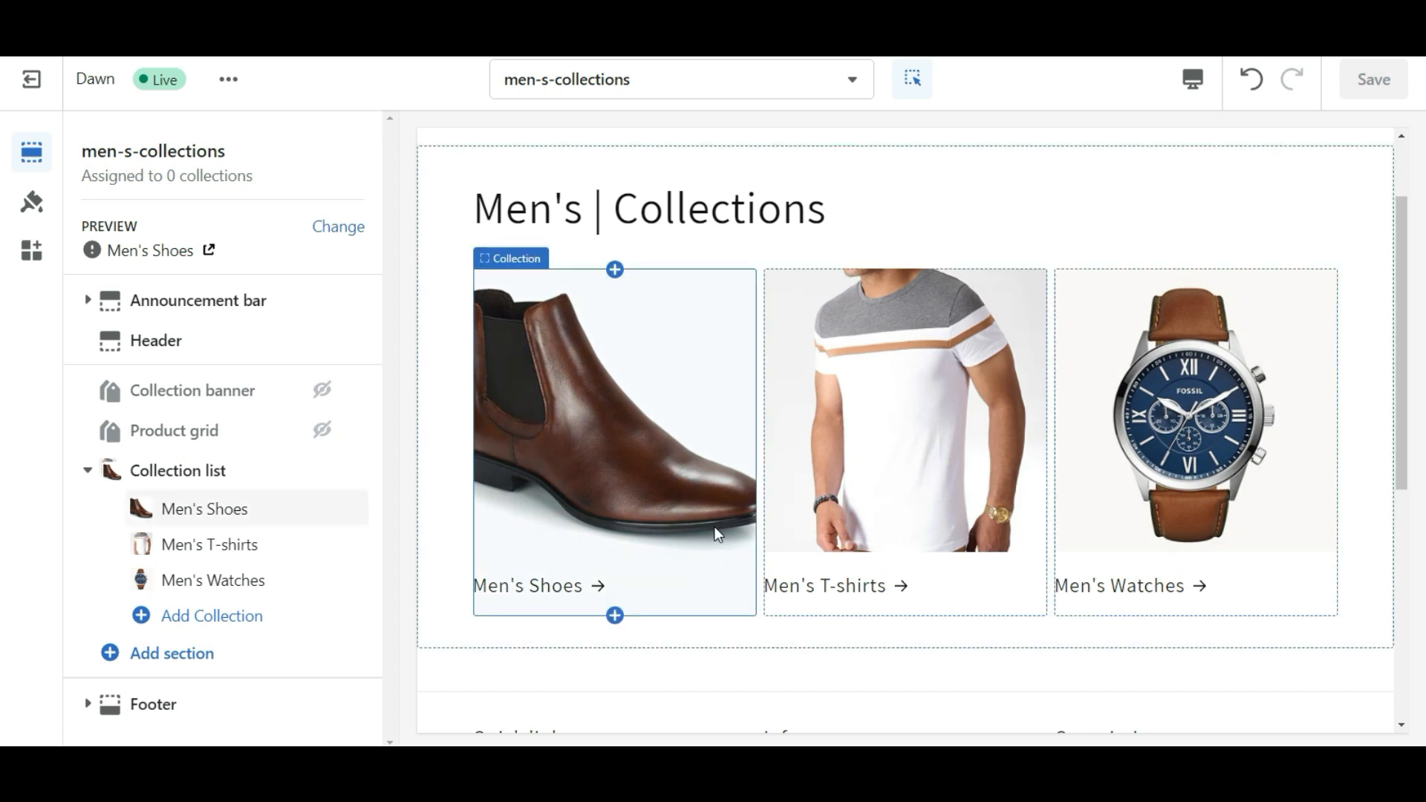
{"action": "left_click", "coordinate": [218, 484]}
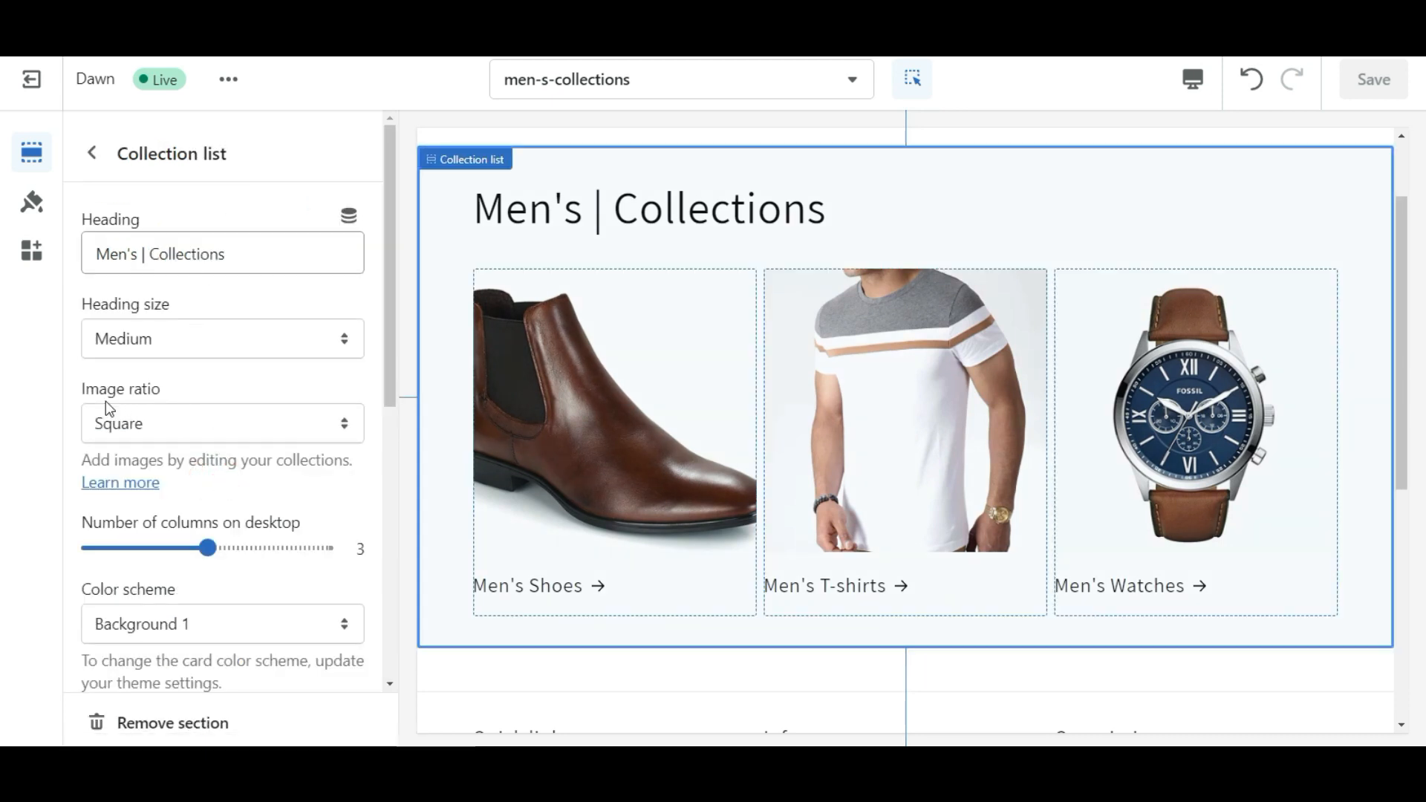
{"action": "left_click", "coordinate": [124, 436]}
{"action": "left_click", "coordinate": [130, 456]}
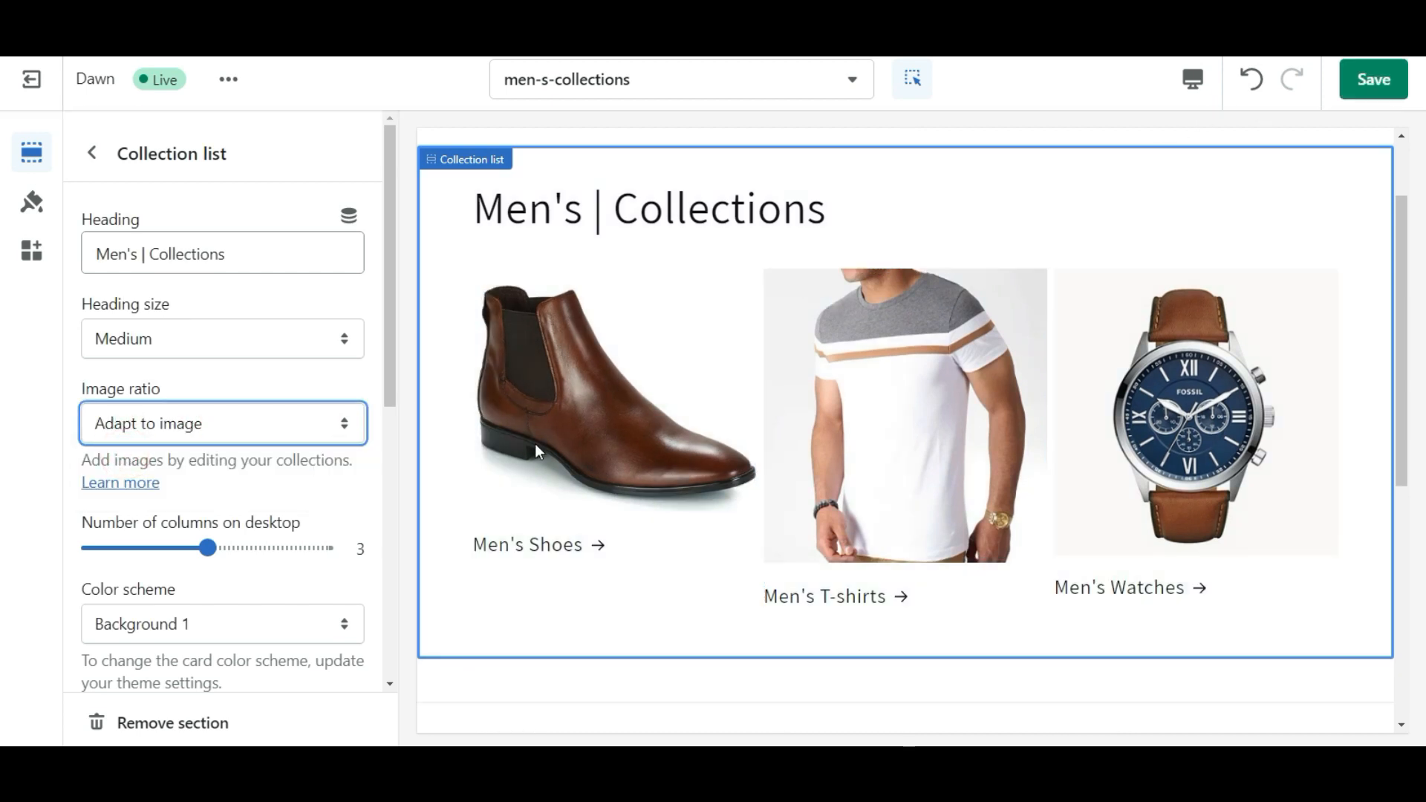
{"action": "left_click", "coordinate": [1373, 104]}
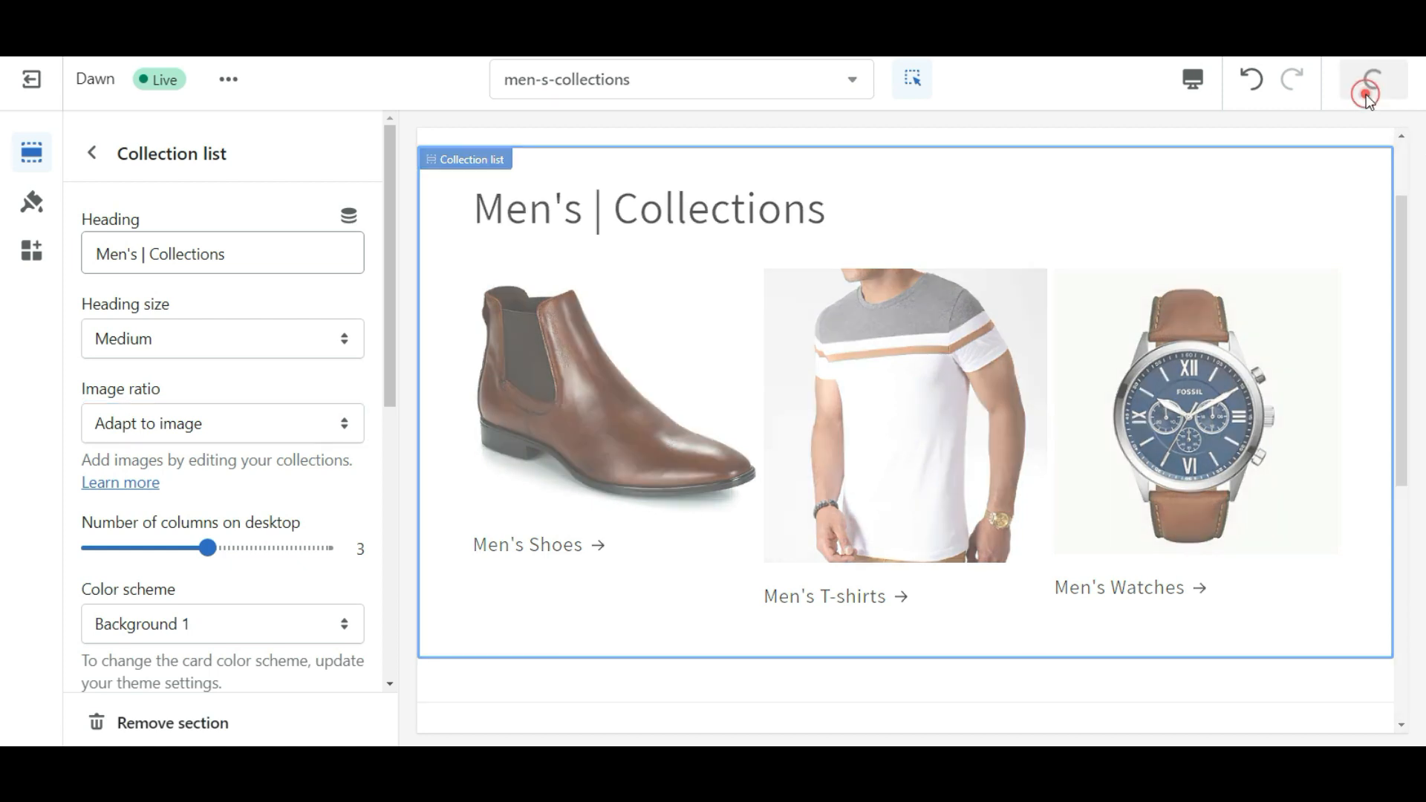
{"action": "left_click", "coordinate": [93, 157]}
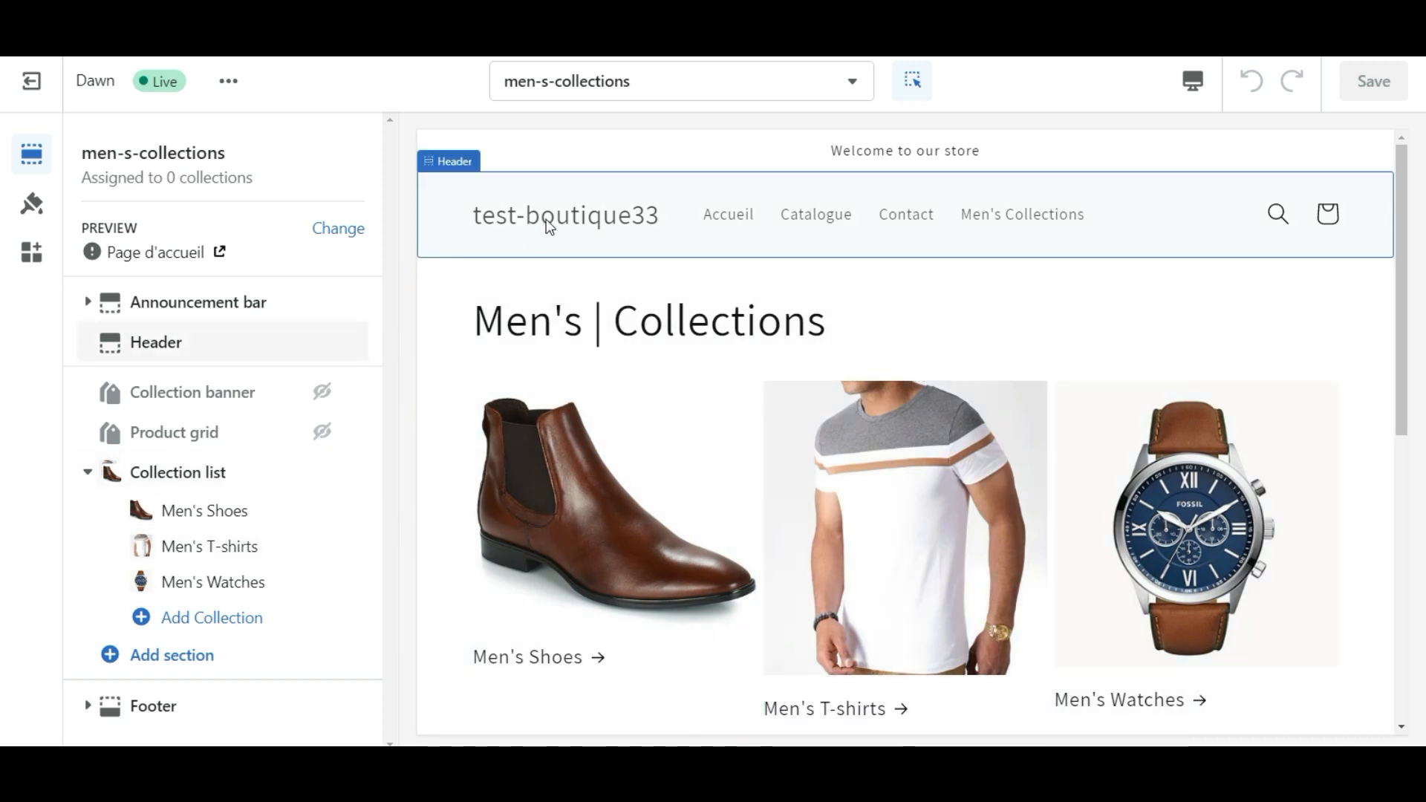
Exit the theme editor and open the Men's Collections collection from the store's product collections.
{"action": "left_click", "coordinate": [29, 83]}
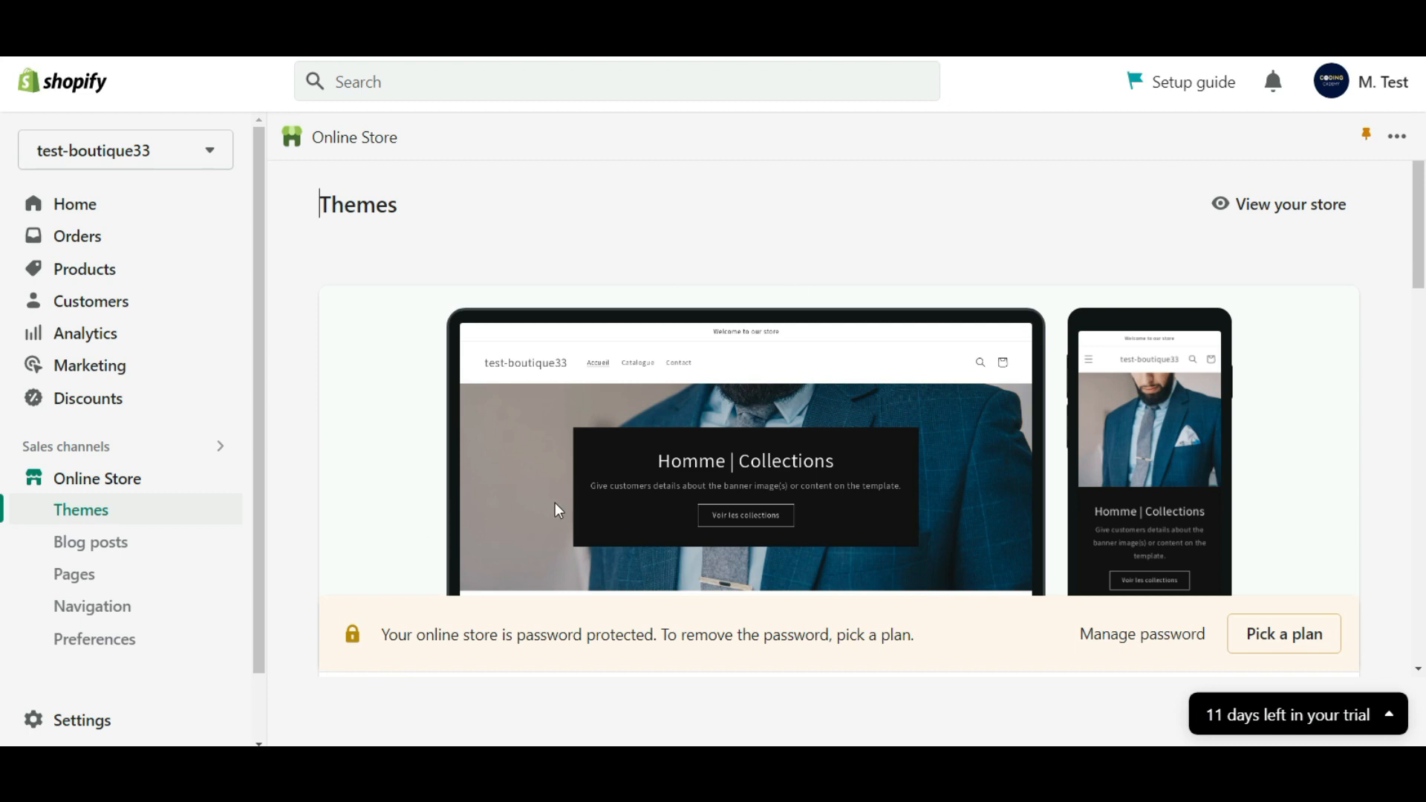
{"action": "left_click", "coordinate": [180, 273]}
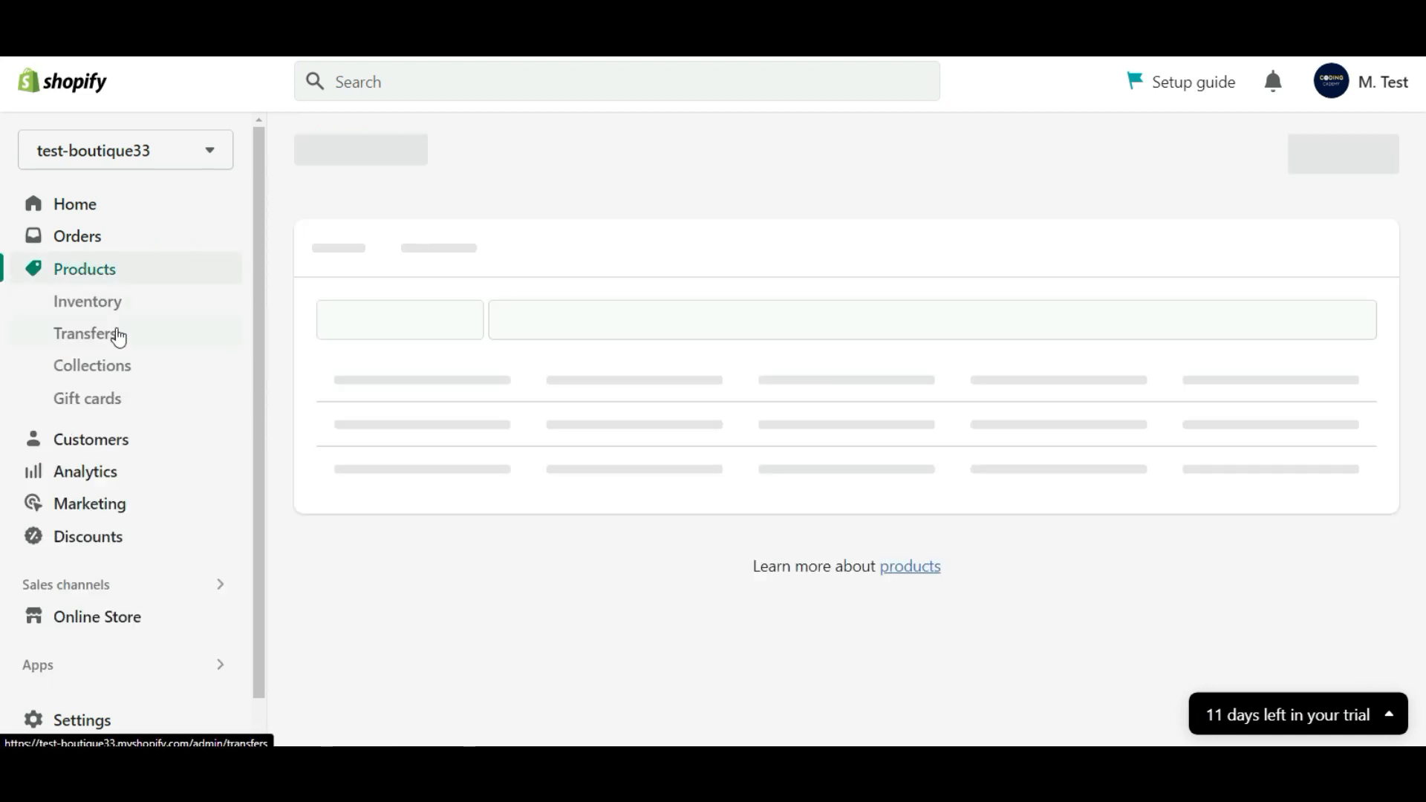
{"action": "left_click", "coordinate": [114, 368]}
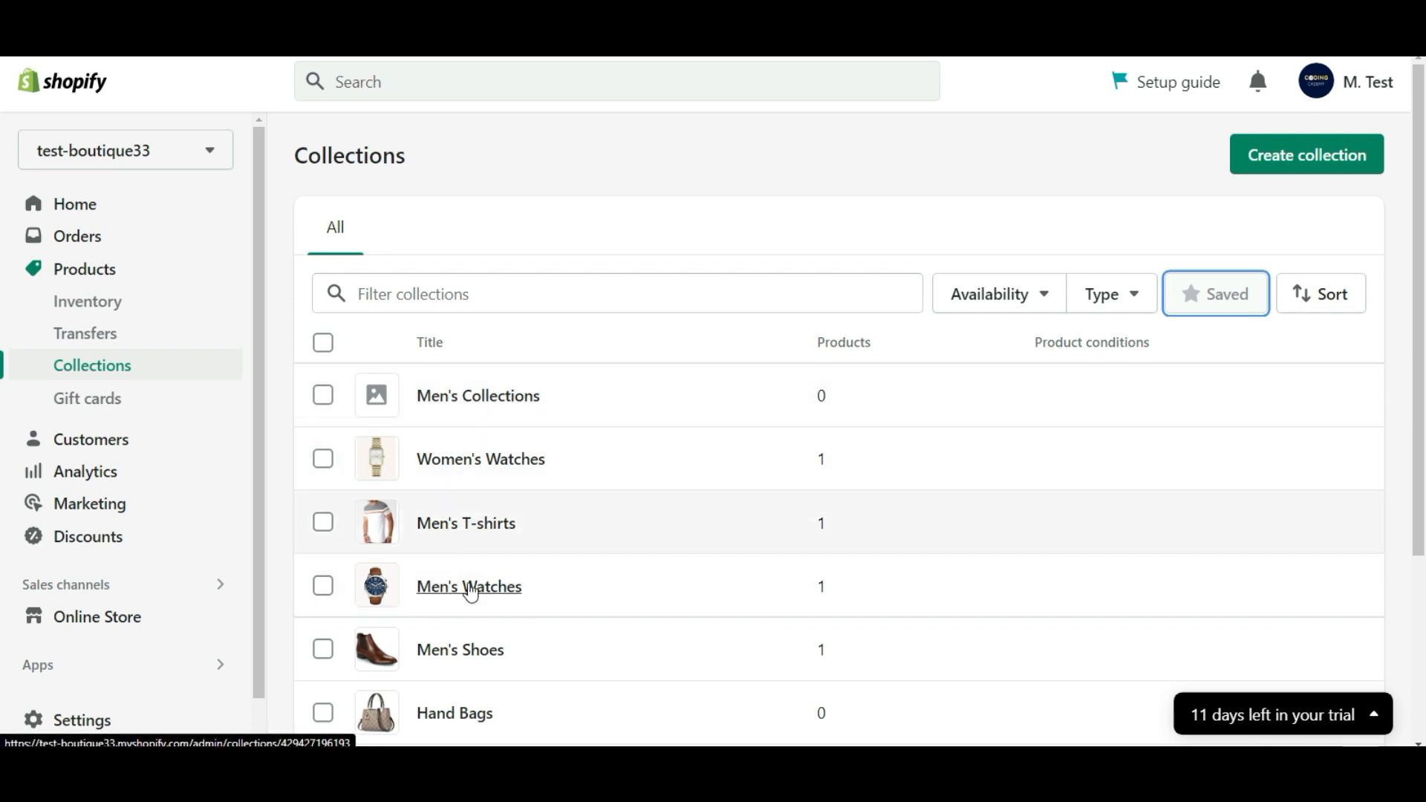
{"action": "left_click", "coordinate": [478, 396]}
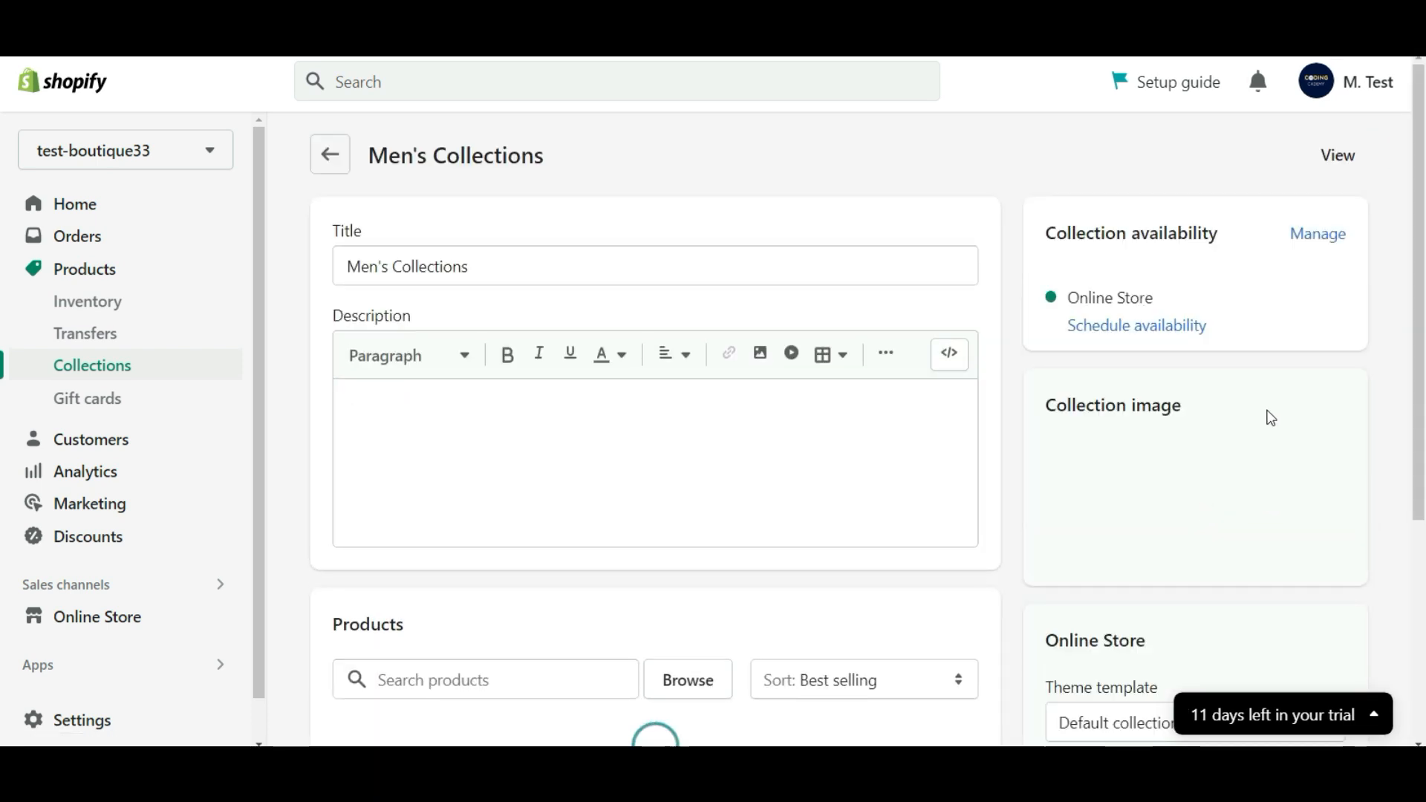
Set the Men's Collections collection's theme template to men-s-collections and save the collection.
{"action": "scroll", "coordinate": [1273, 282], "scroll_direction": "down", "scroll_amount": 5}
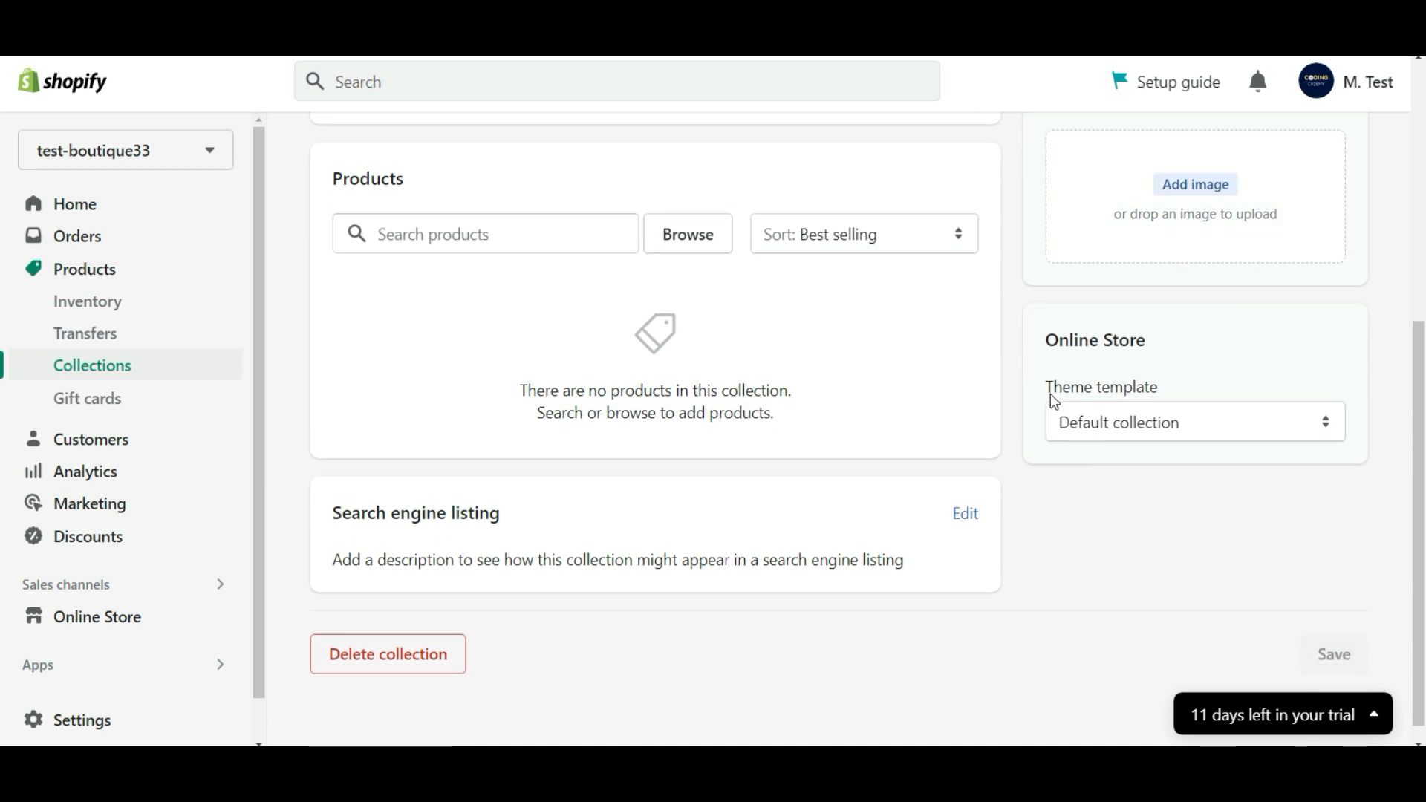
{"action": "left_click", "coordinate": [1179, 435]}
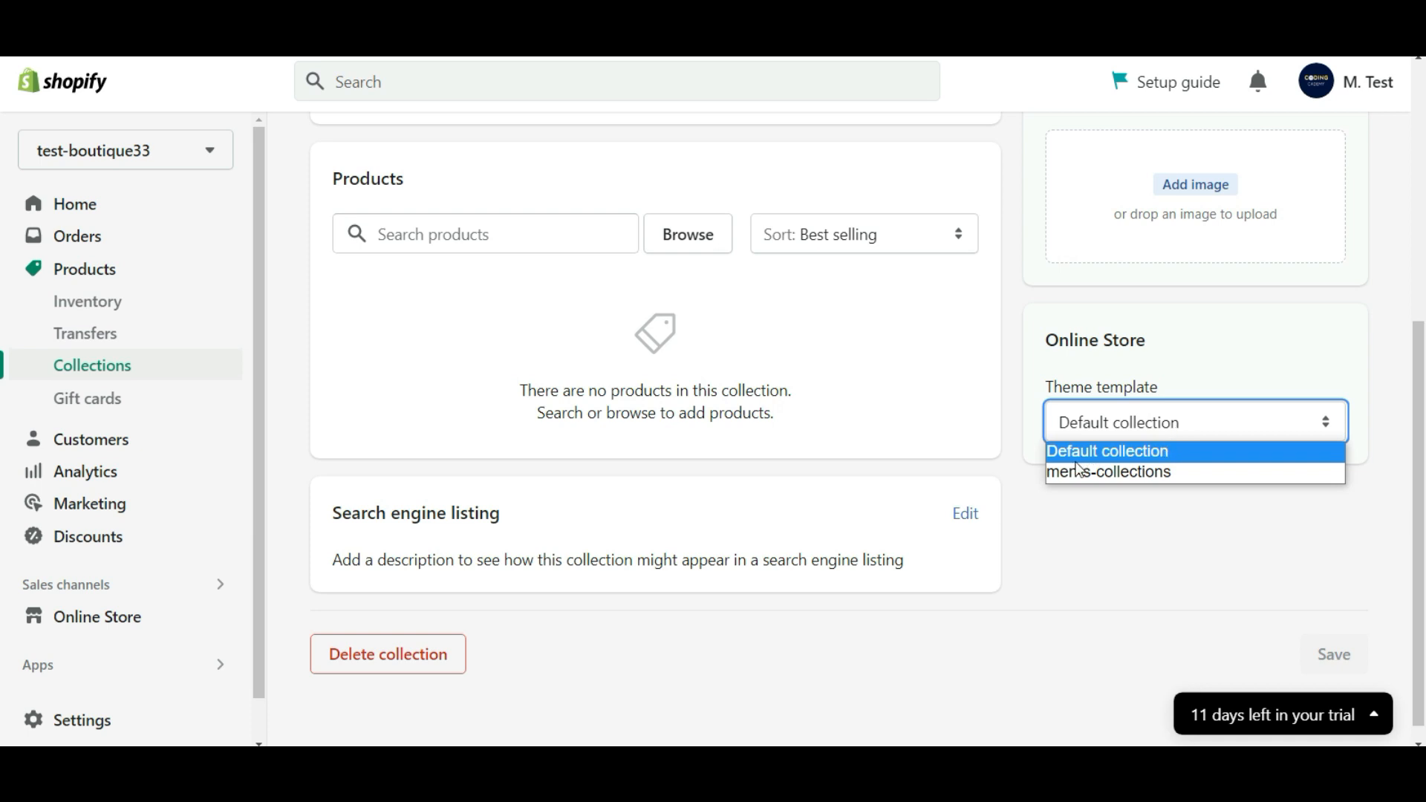
{"action": "left_click", "coordinate": [1107, 473]}
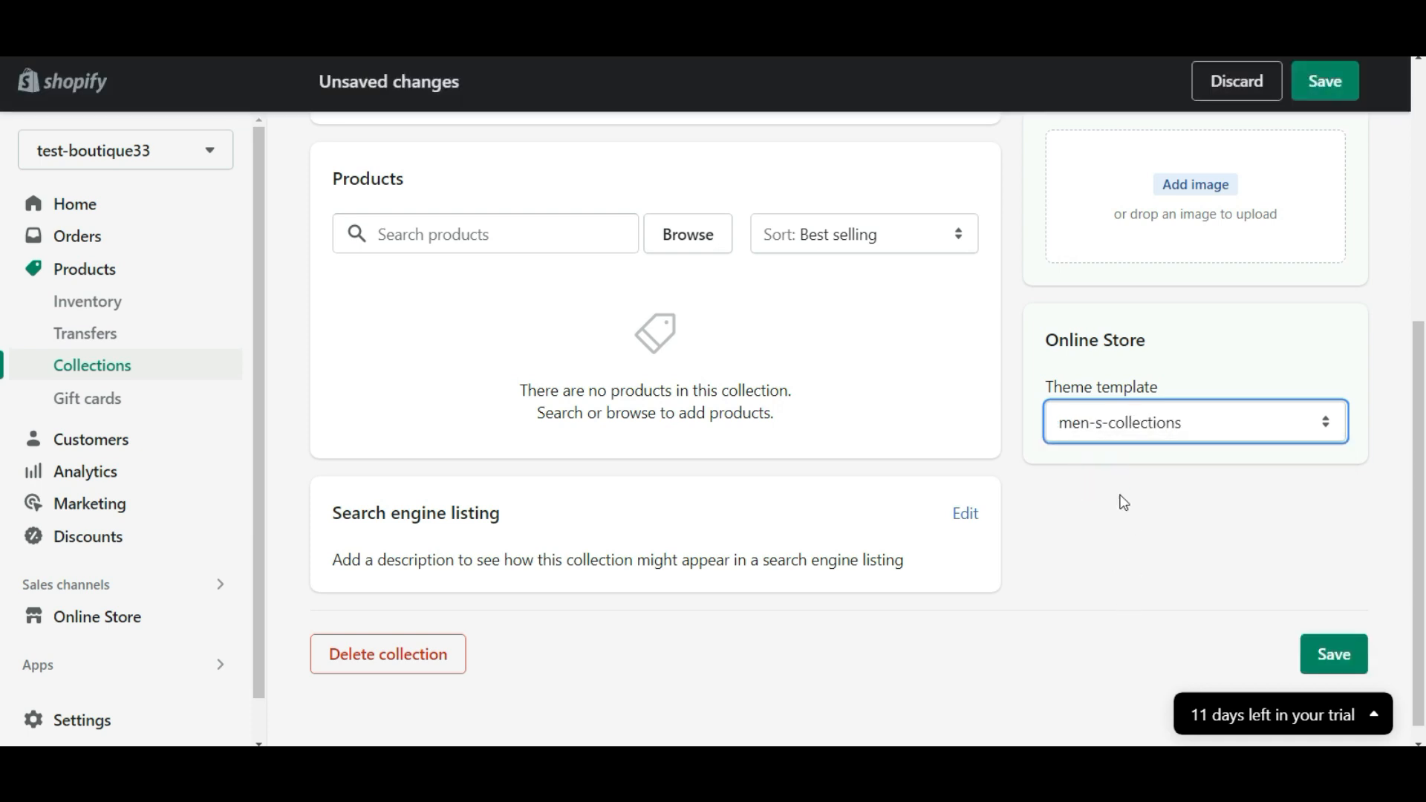
{"action": "scroll", "coordinate": [790, 452], "scroll_direction": "up", "scroll_amount": 5}
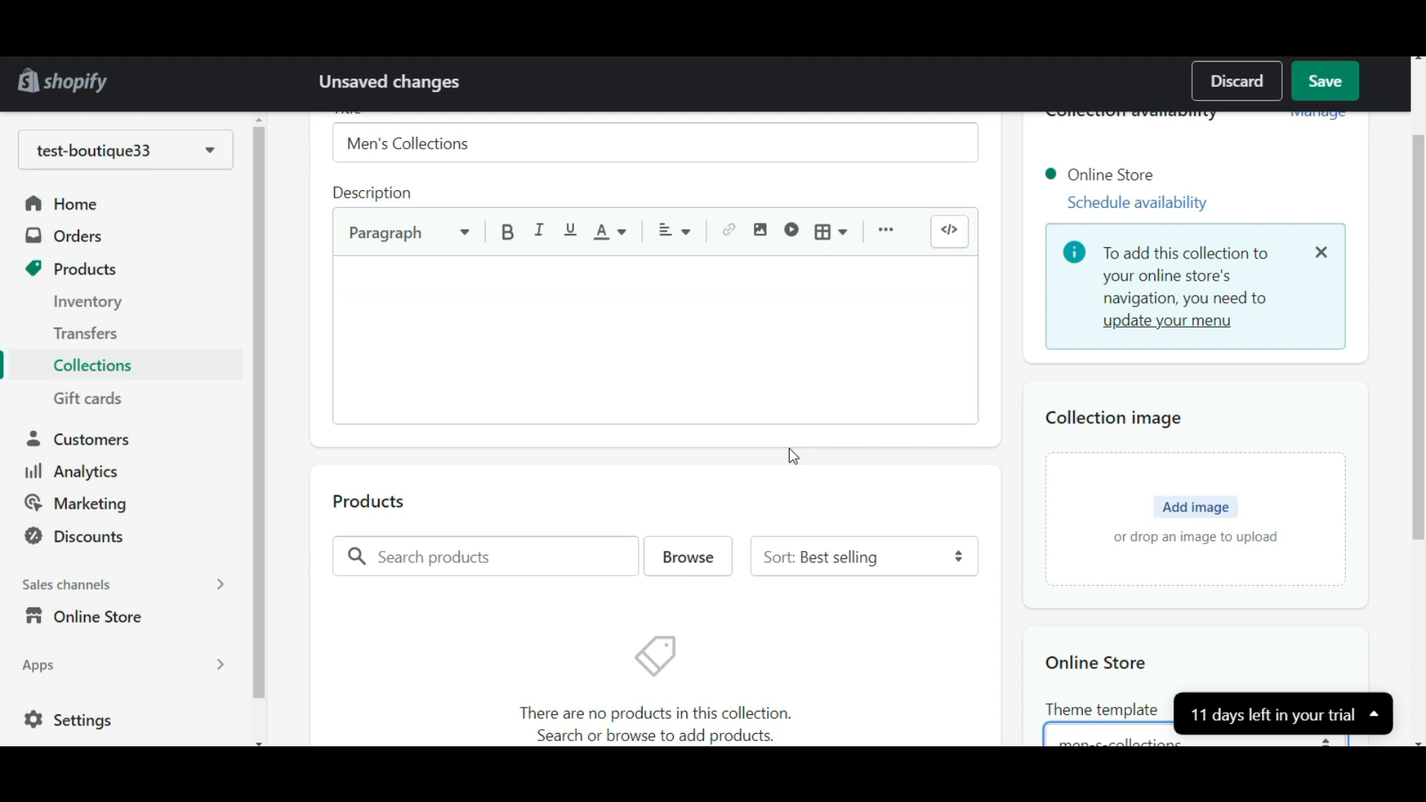
{"action": "scroll", "coordinate": [572, 383], "scroll_direction": "down", "scroll_amount": 1}
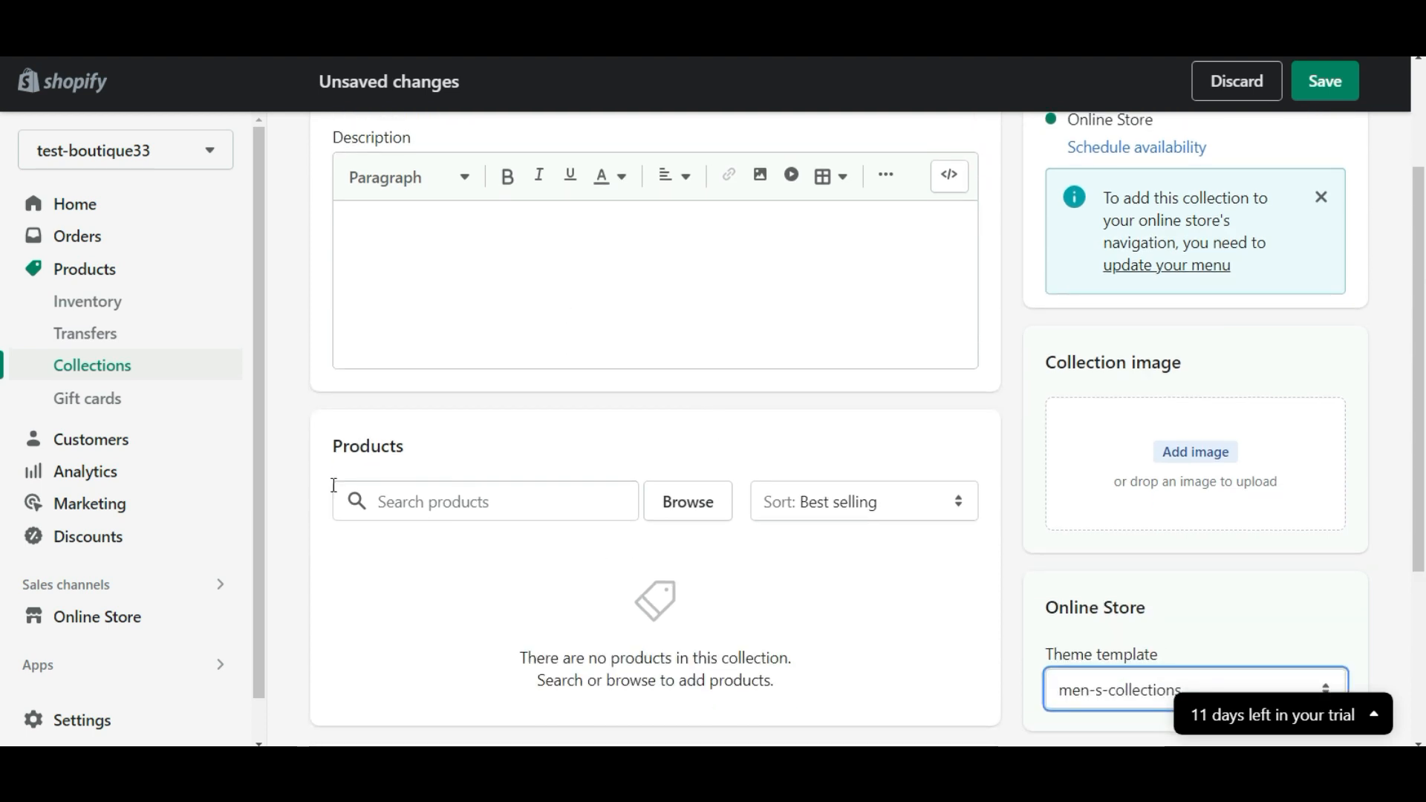
{"action": "left_click", "coordinate": [1326, 88]}
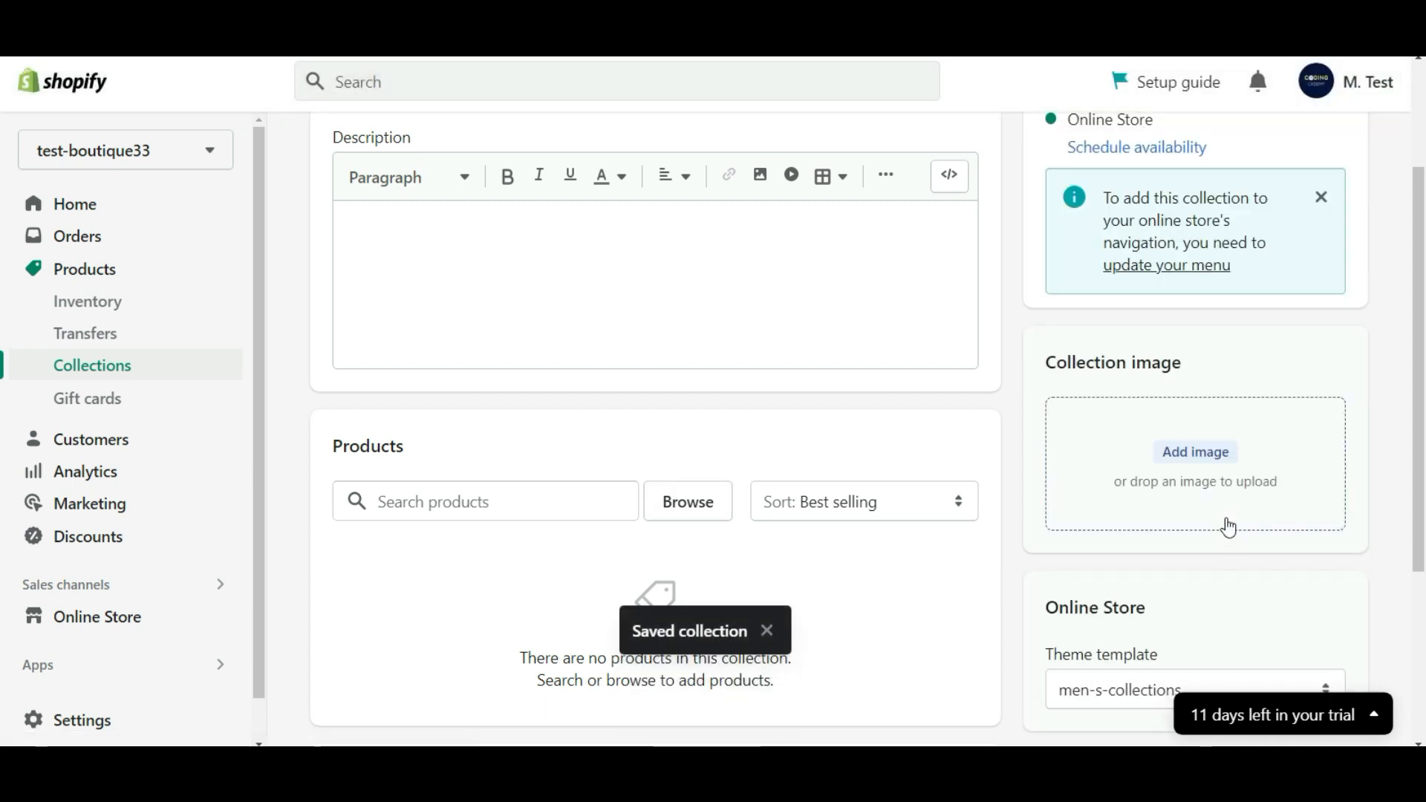
{"action": "scroll", "coordinate": [1146, 422], "scroll_direction": "down", "scroll_amount": 4}
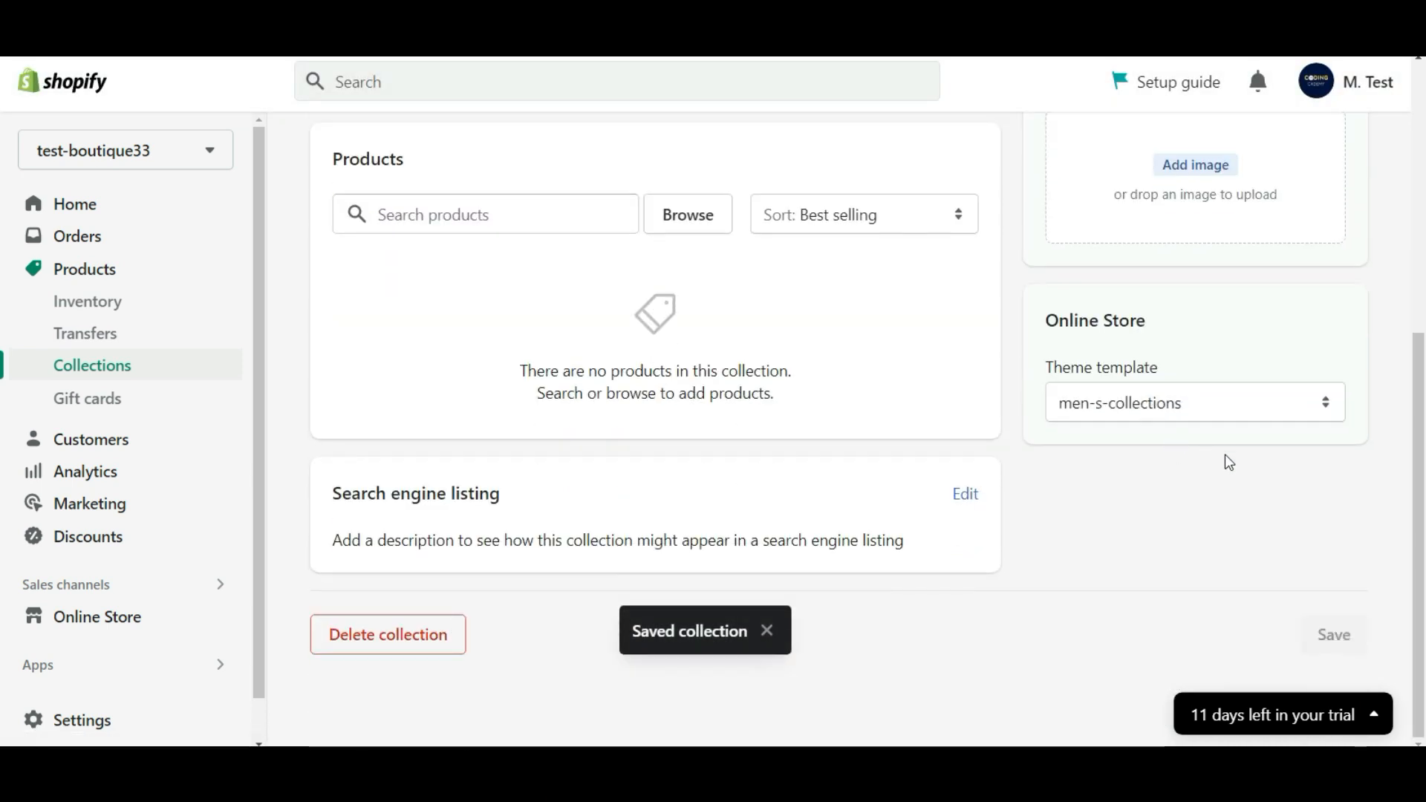
{"action": "scroll", "coordinate": [1029, 413], "scroll_direction": "up", "scroll_amount": 6}
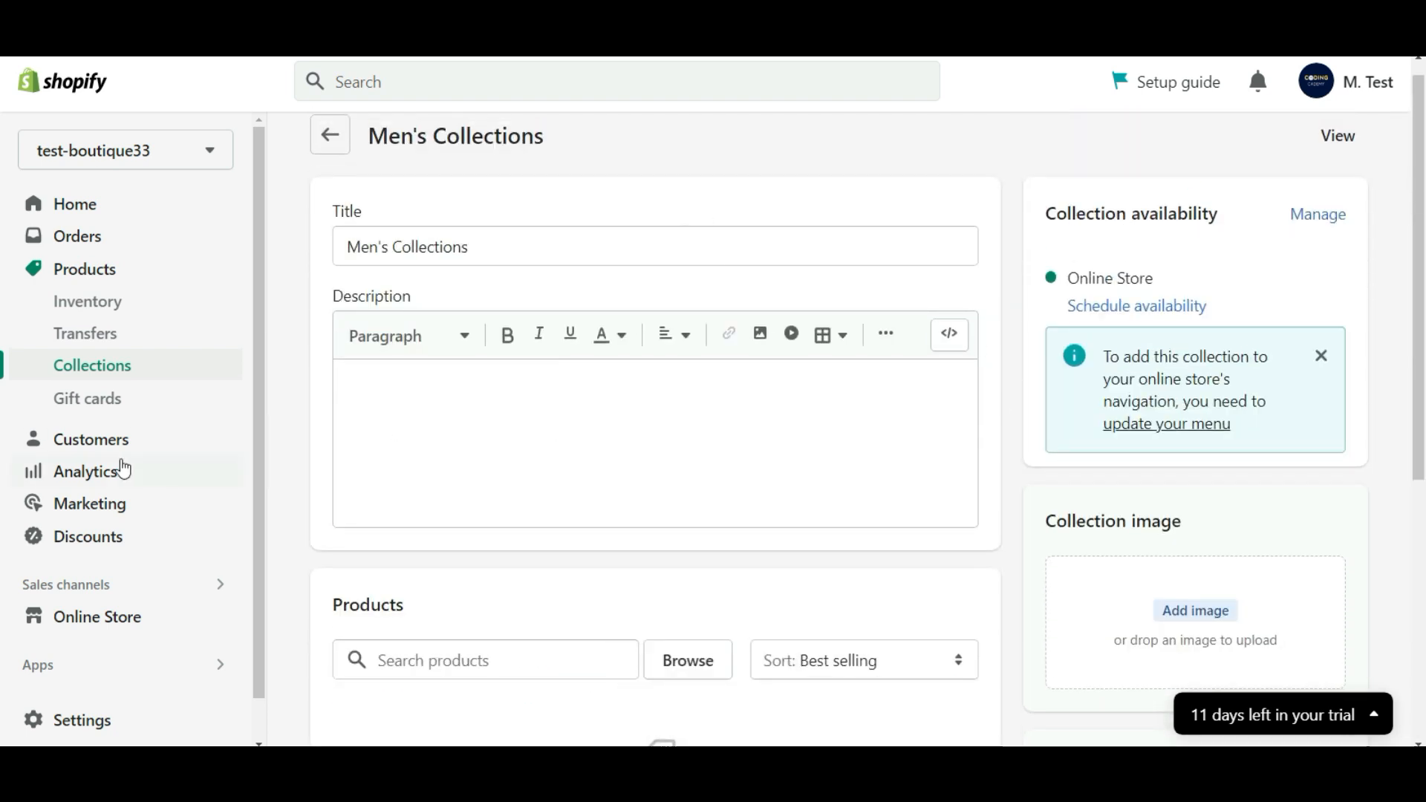
Open the Menu principal menu from the online store's navigation settings, with the storefront home page loaded for comparison.
{"action": "left_click", "coordinate": [110, 626]}
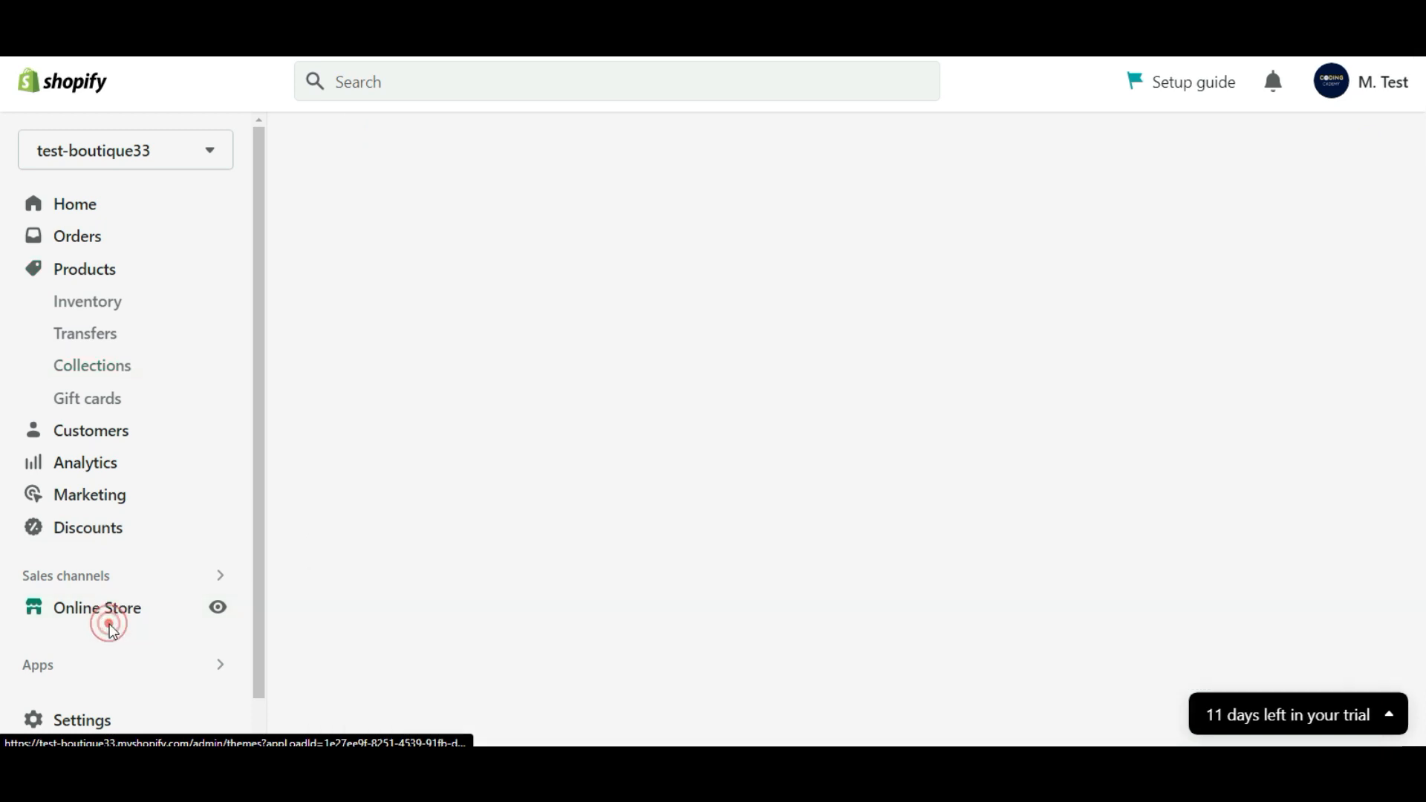
{"action": "left_click", "coordinate": [190, 139]}
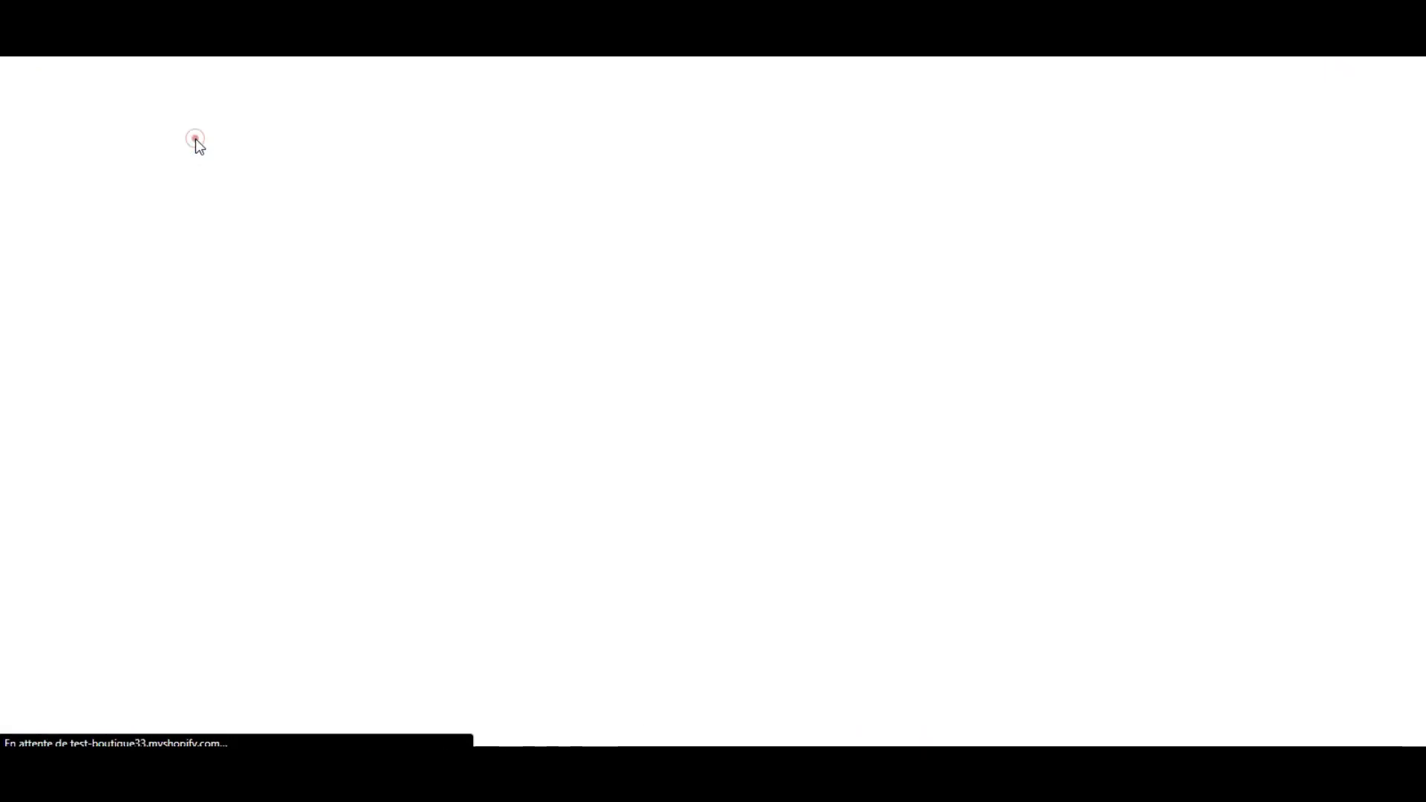
{"action": "left_click", "coordinate": [195, 140]}
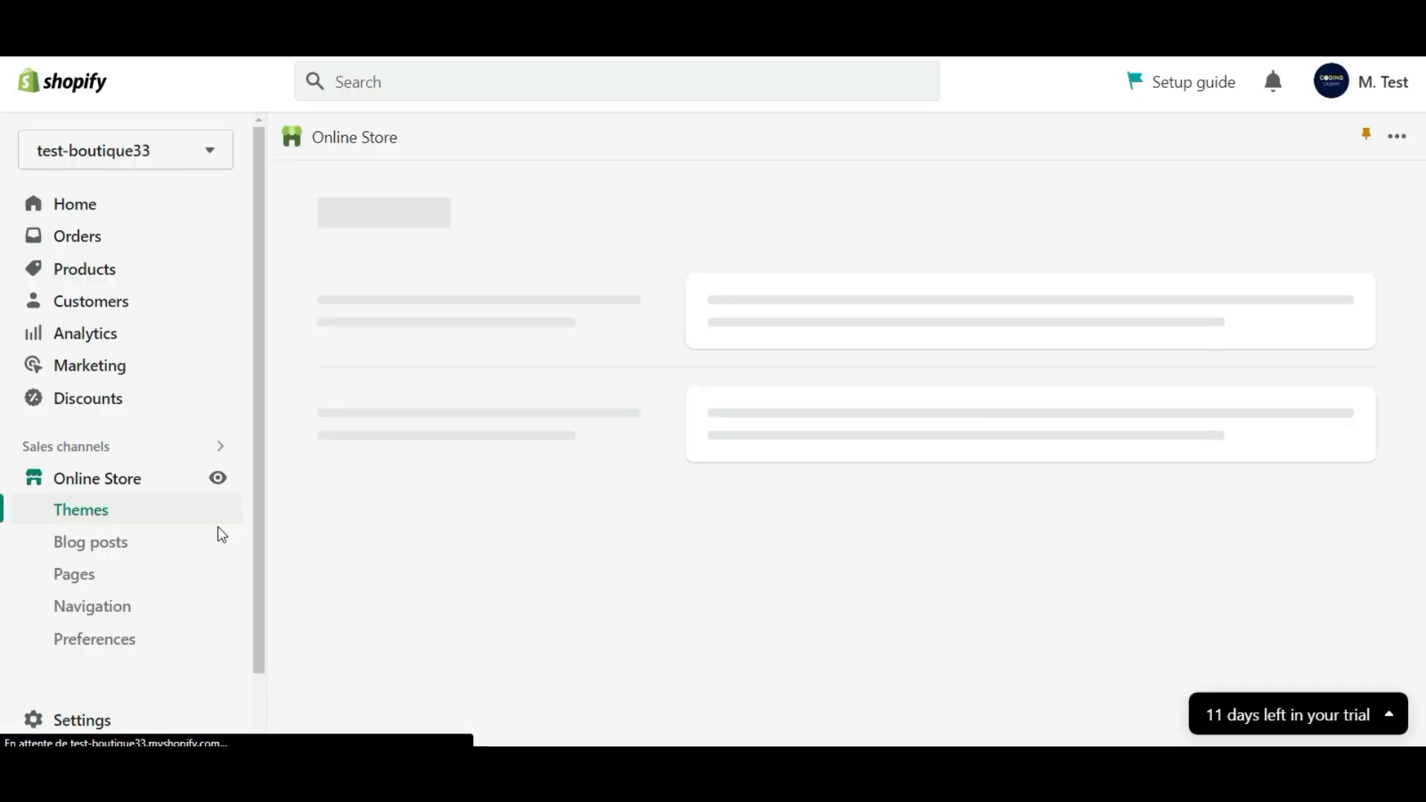
{"action": "left_click", "coordinate": [149, 612]}
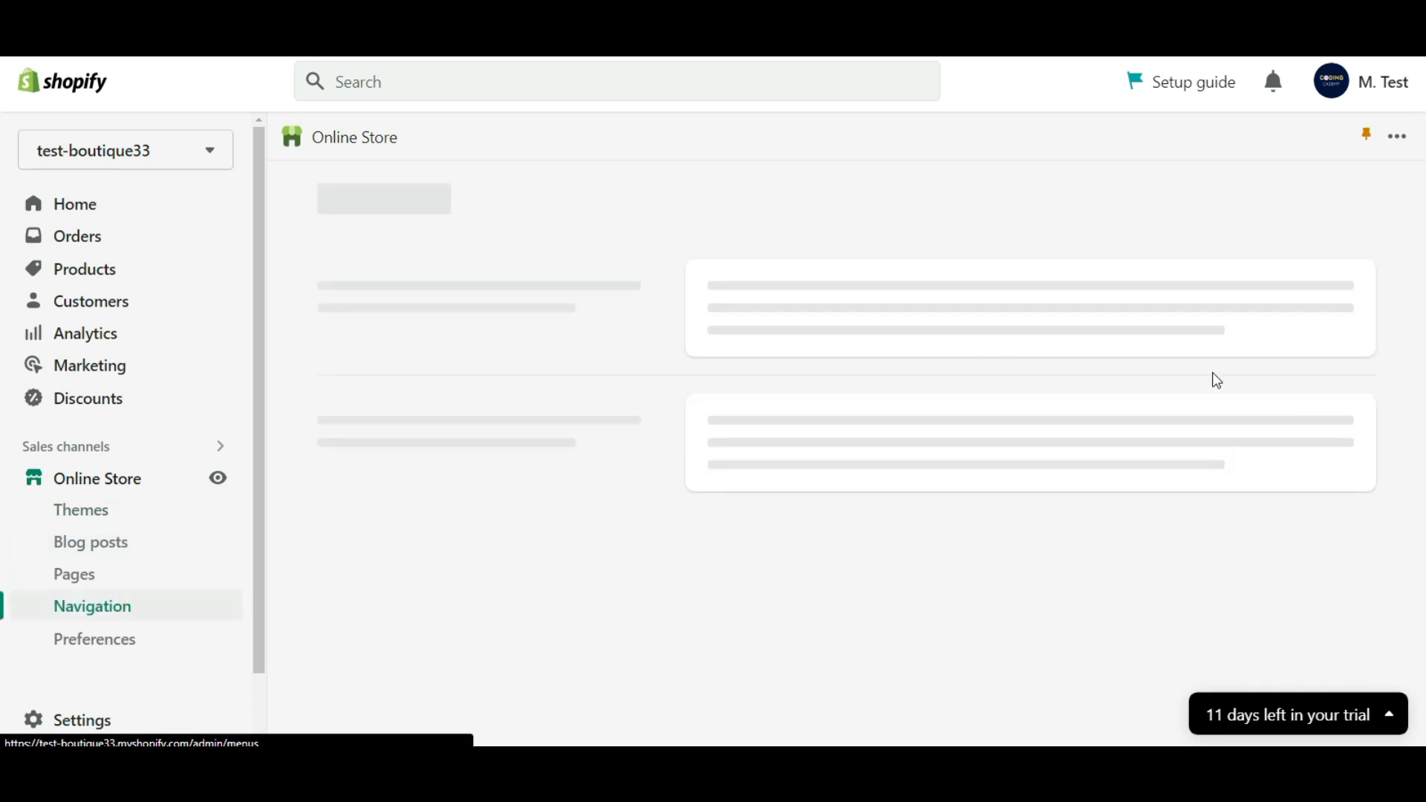
{"action": "scroll", "coordinate": [1113, 367], "scroll_direction": "down", "scroll_amount": 3}
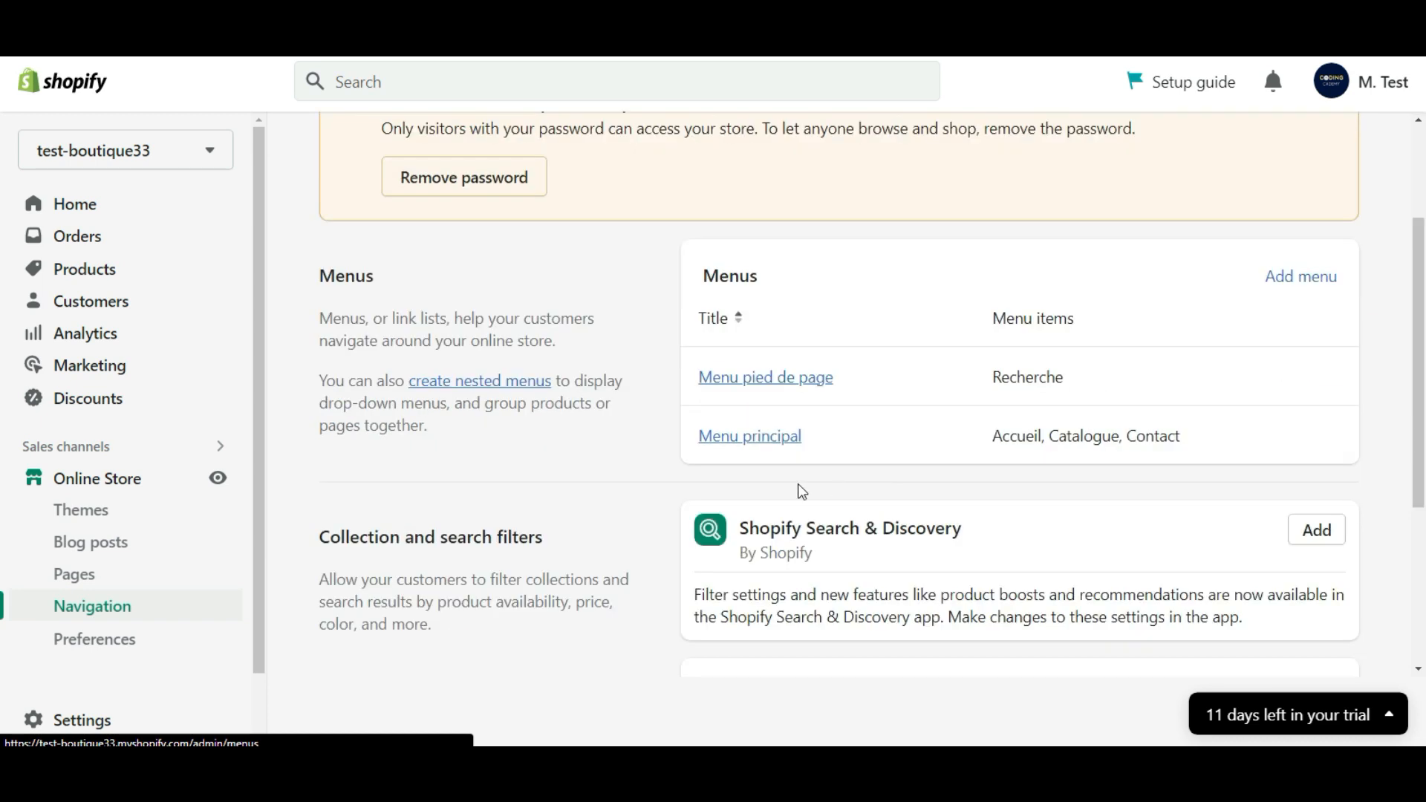
{"action": "left_click", "coordinate": [744, 434]}
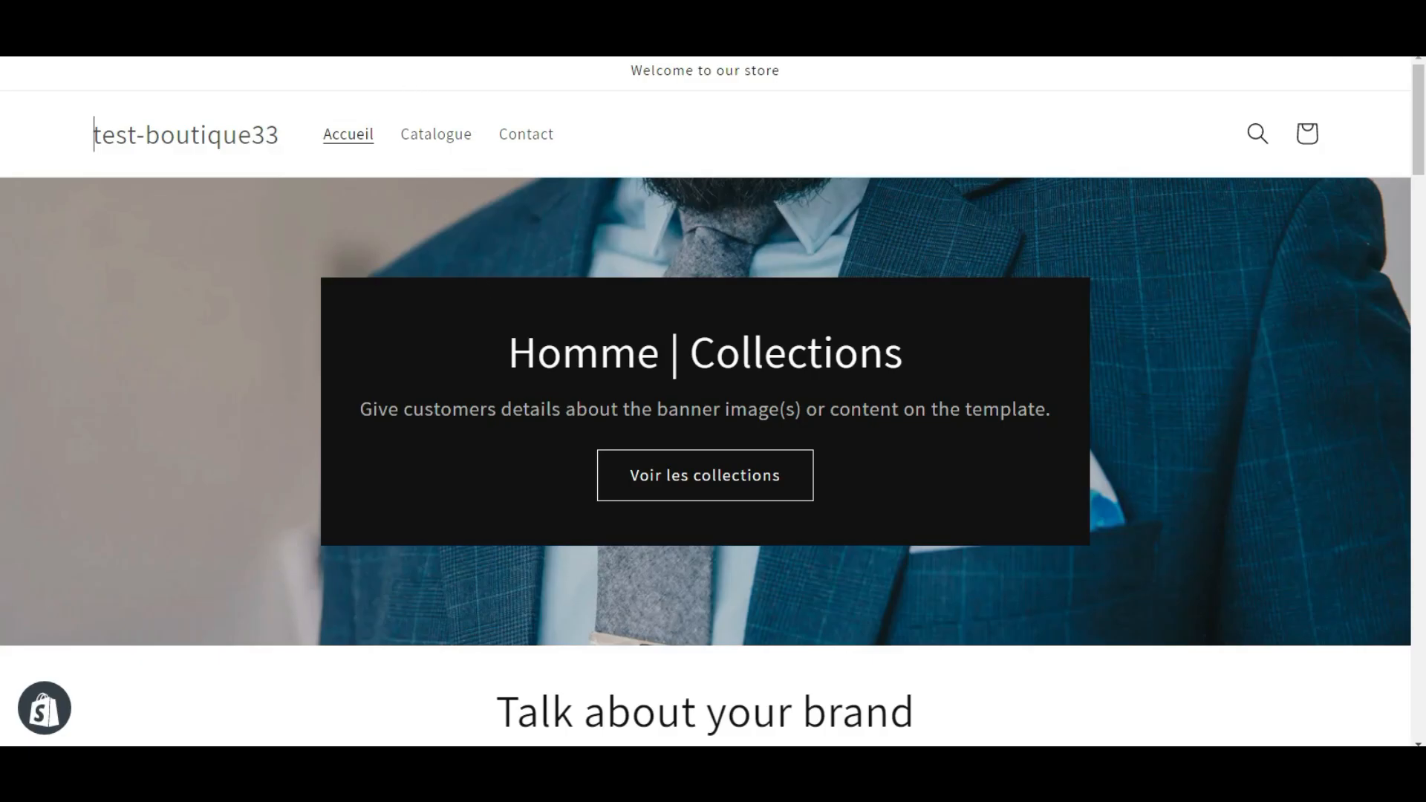
{"action": "left_click", "coordinate": [283, 19]}
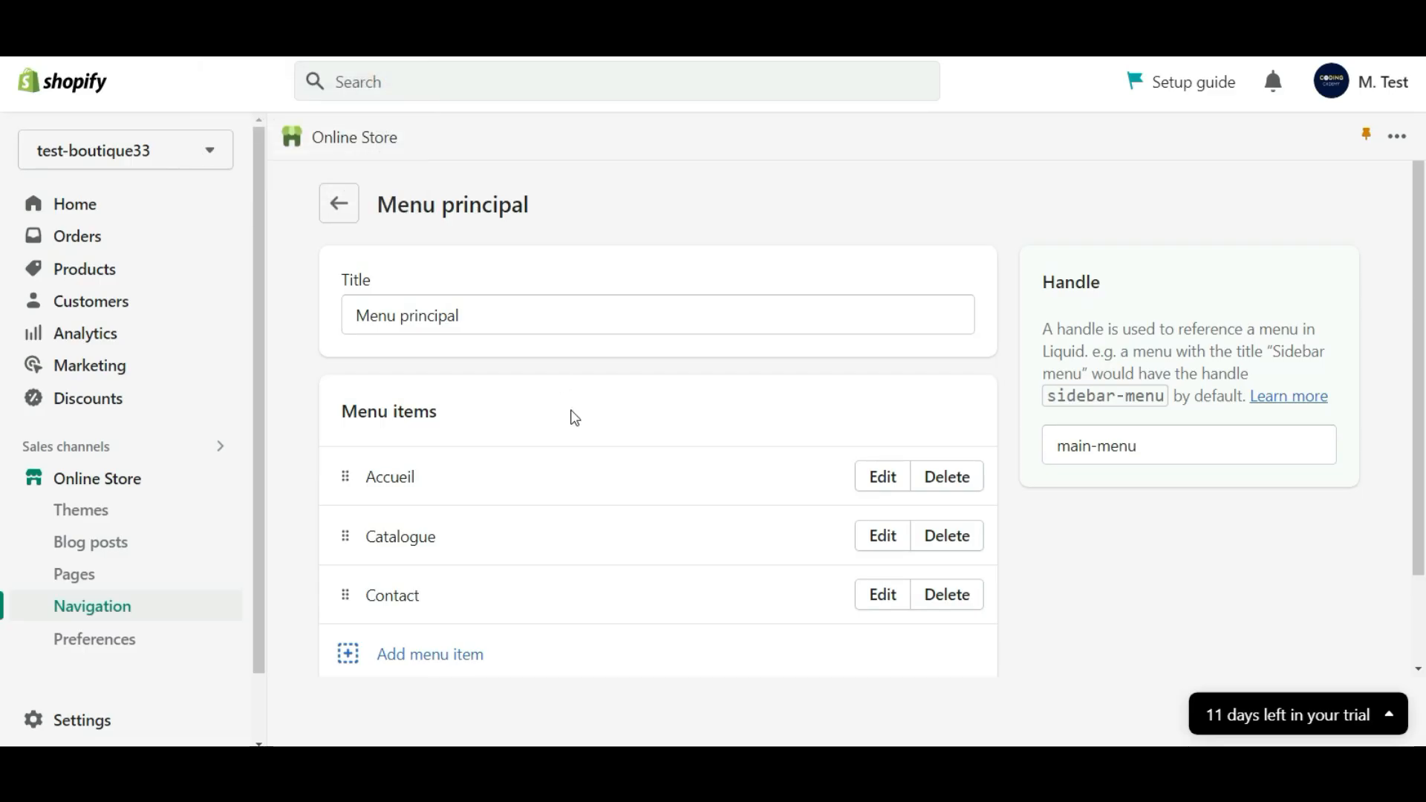
Add a Men's Collections item to Menu principal, linked to the Men's Collections collection, and save the menu.
{"action": "left_click", "coordinate": [445, 658]}
{"action": "left_click", "coordinate": [1191, 326]}
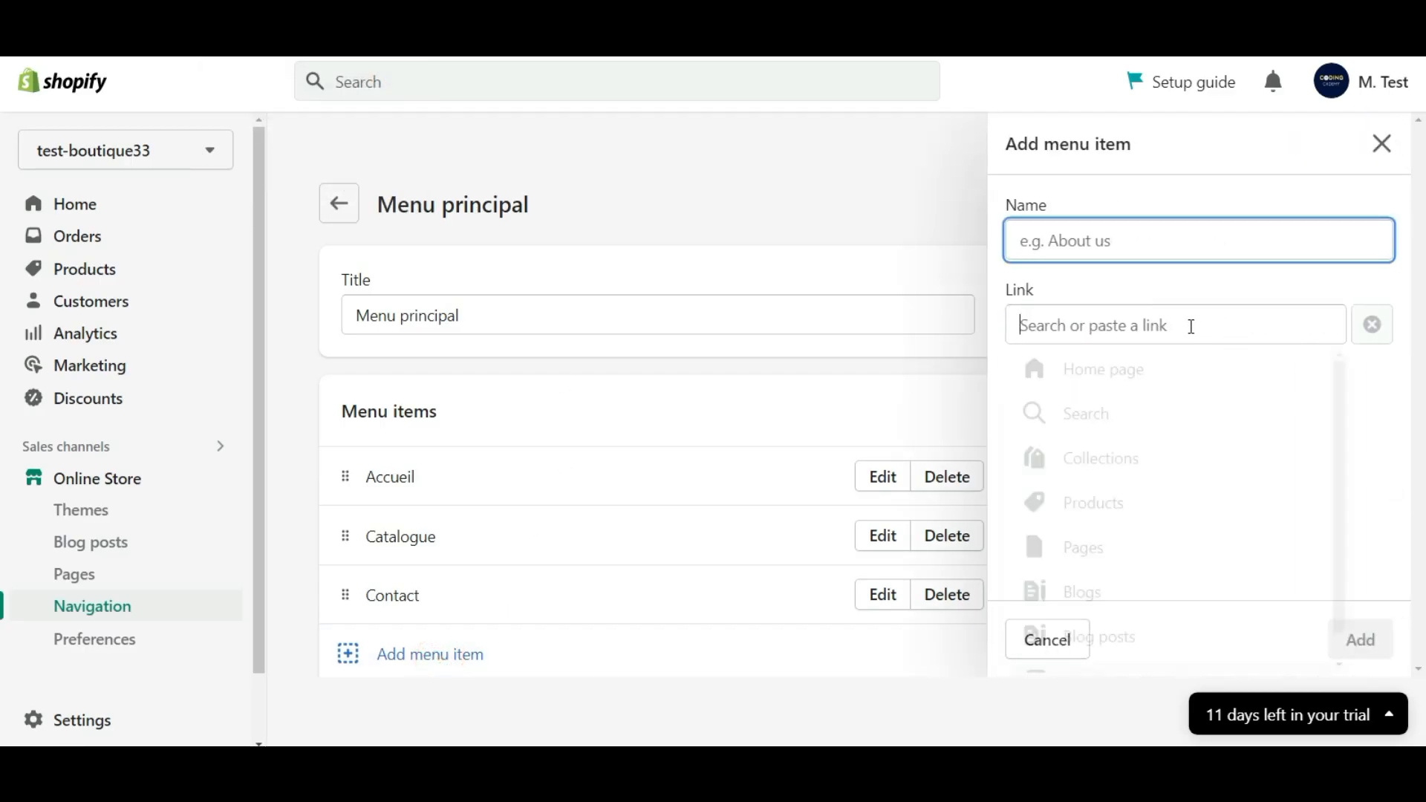
{"action": "left_click", "coordinate": [1123, 462]}
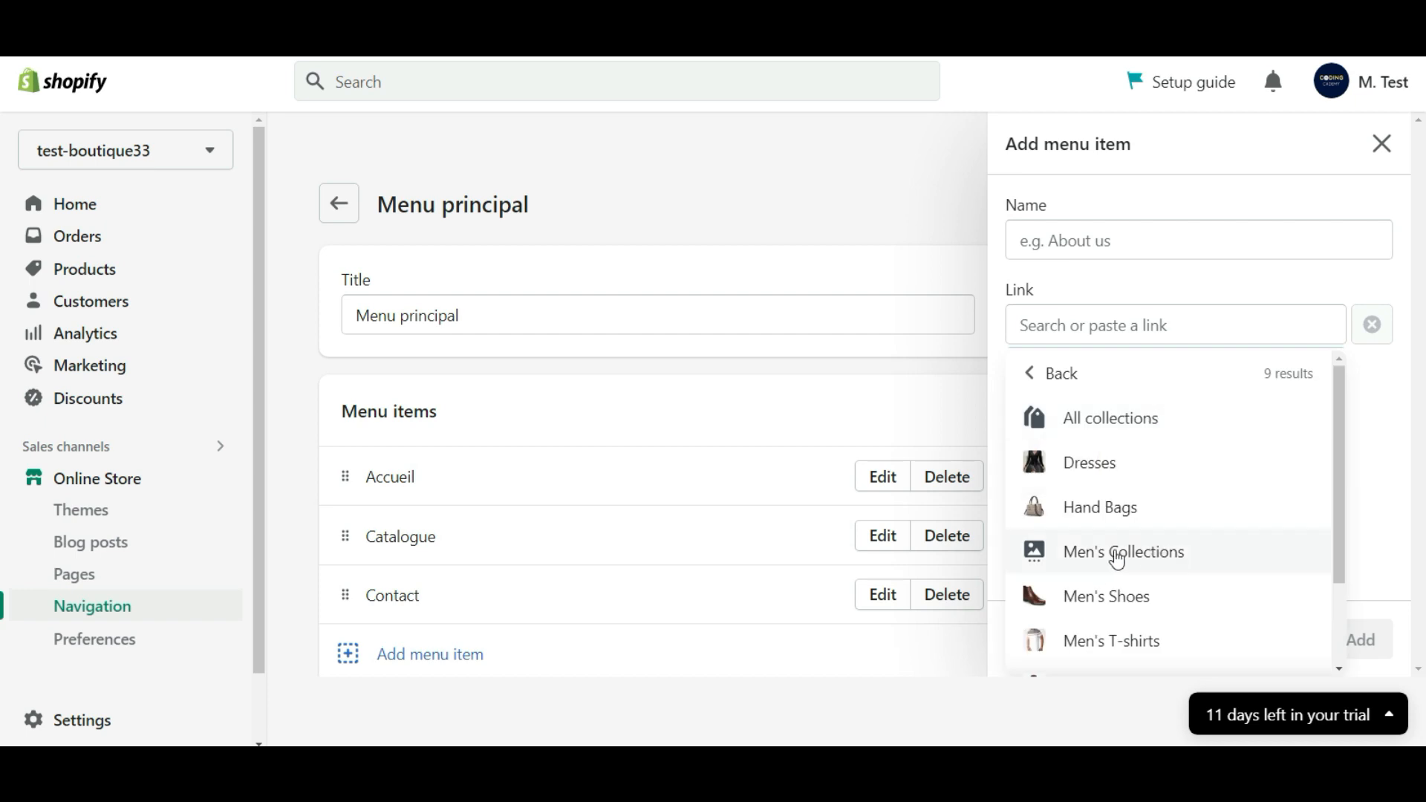
{"action": "left_click", "coordinate": [1125, 558]}
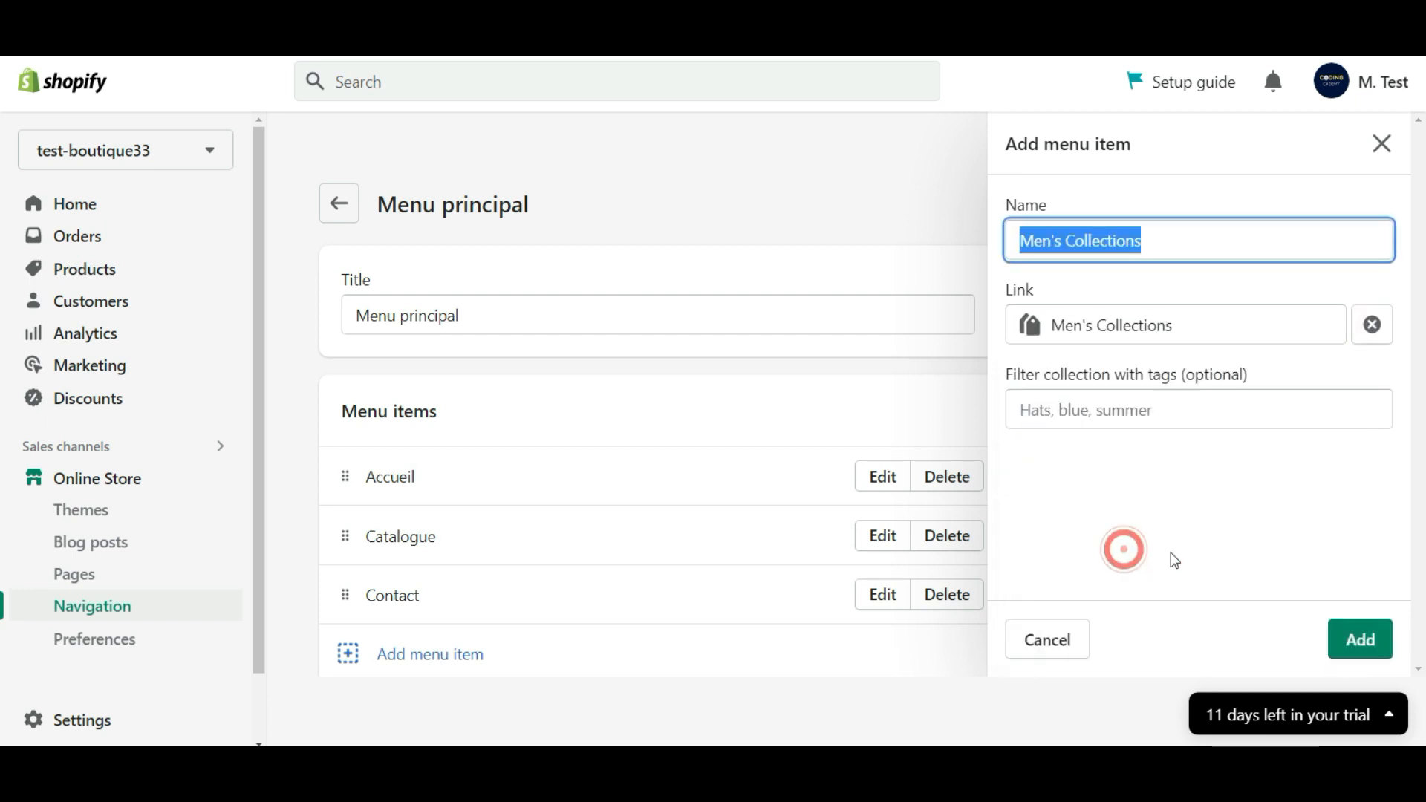
{"action": "left_click", "coordinate": [1373, 643]}
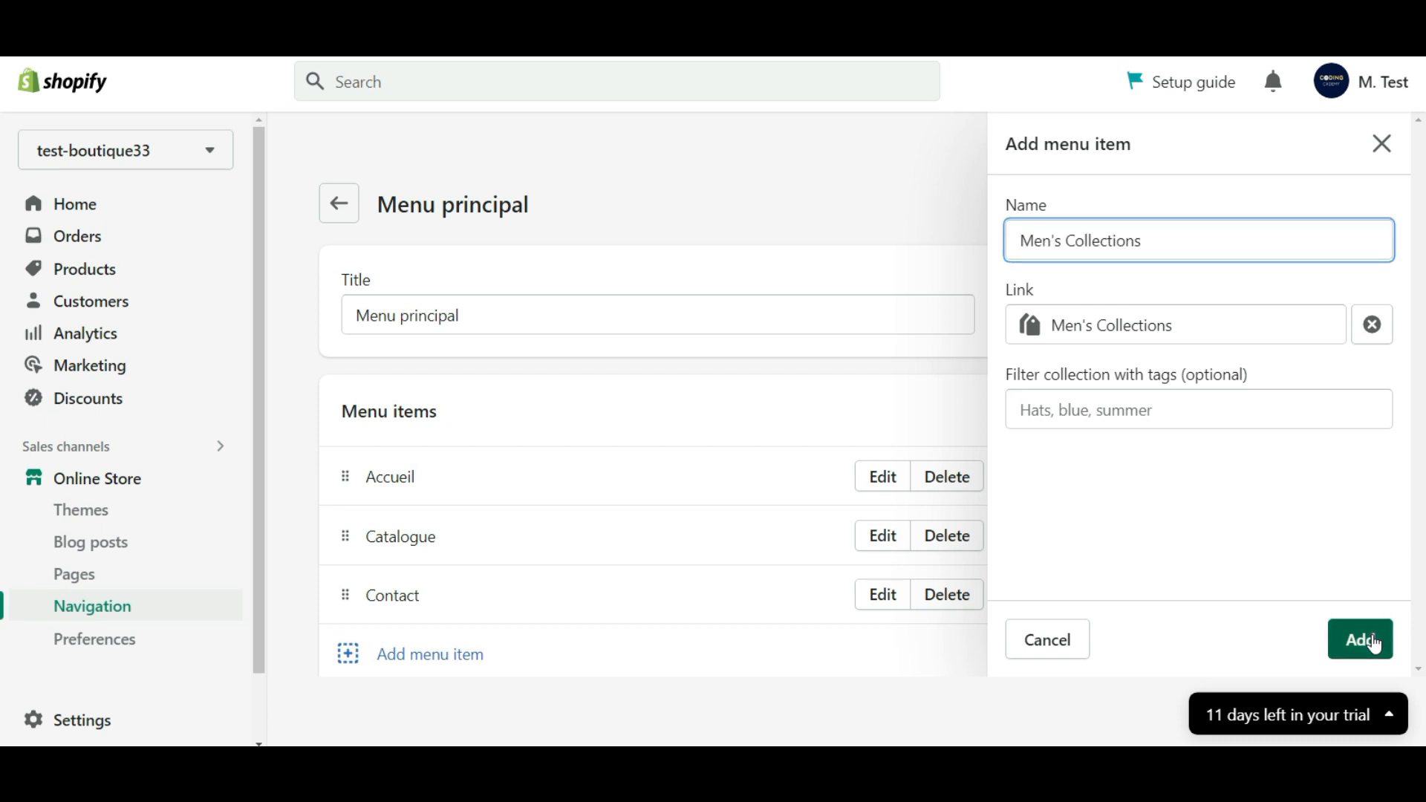
{"action": "left_click", "coordinate": [1298, 638]}
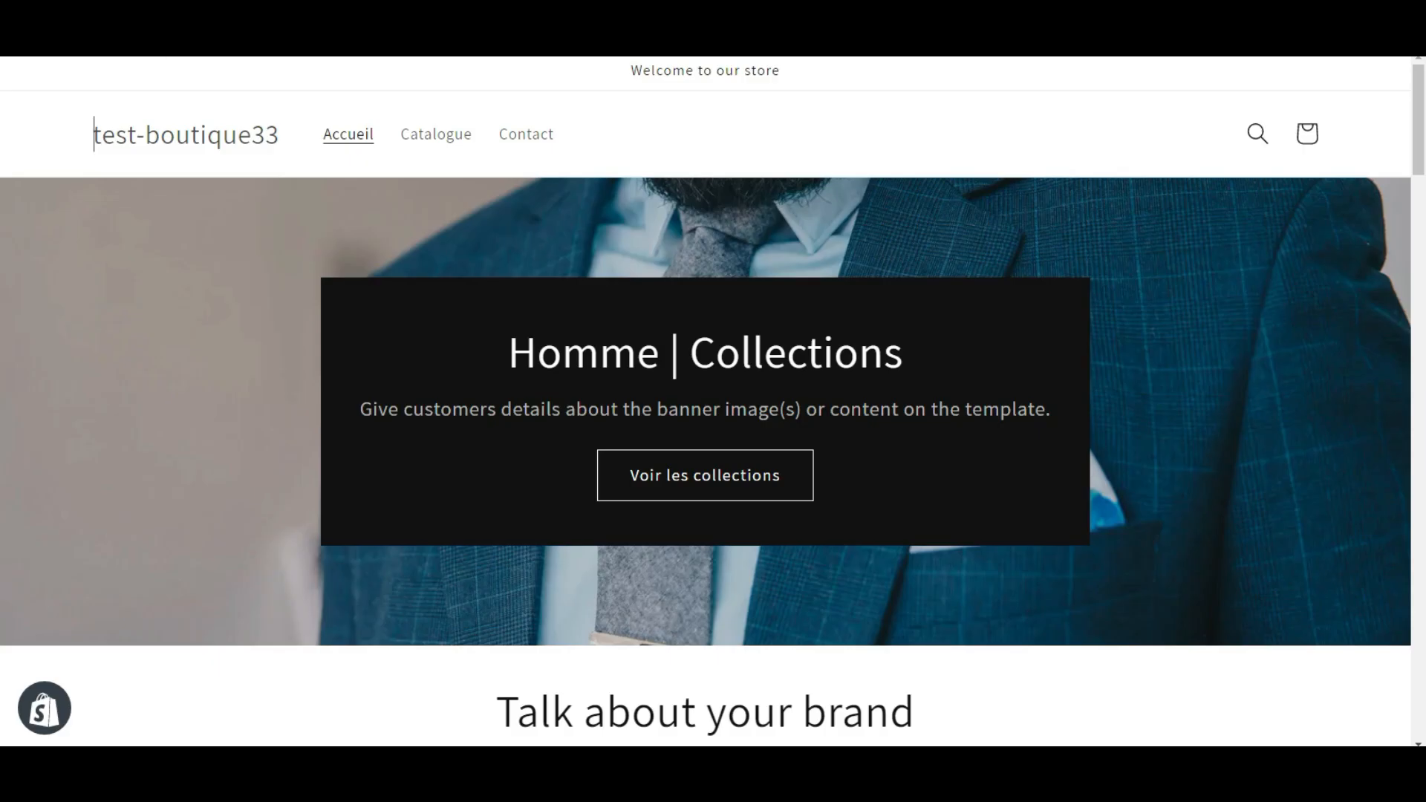
Reload the storefront and check the Men's Collections page from the main menu, including its Men's Shoes link.
{"action": "key", "text": "F5"}
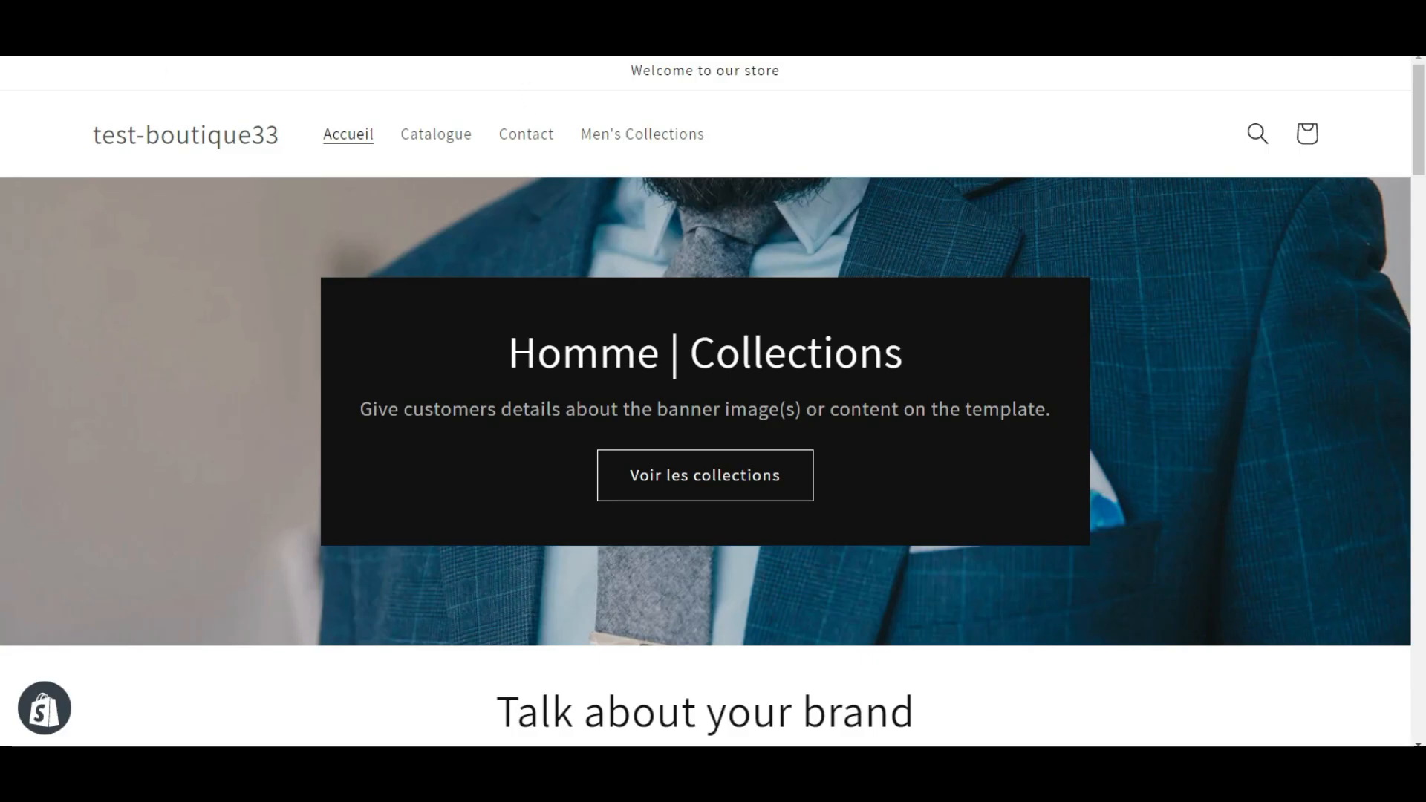
{"action": "left_click", "coordinate": [642, 137]}
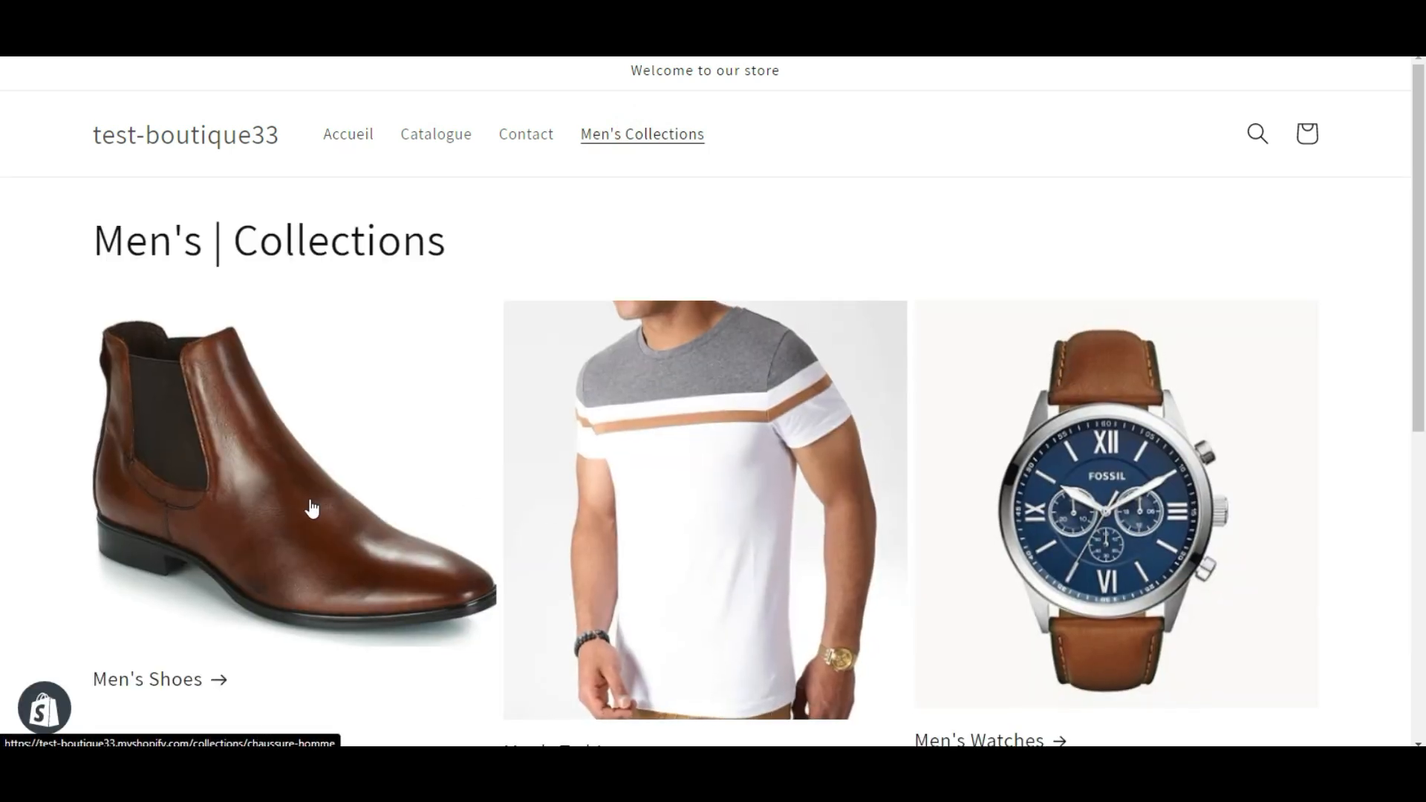
{"action": "scroll", "coordinate": [427, 418], "scroll_direction": "down", "scroll_amount": 1}
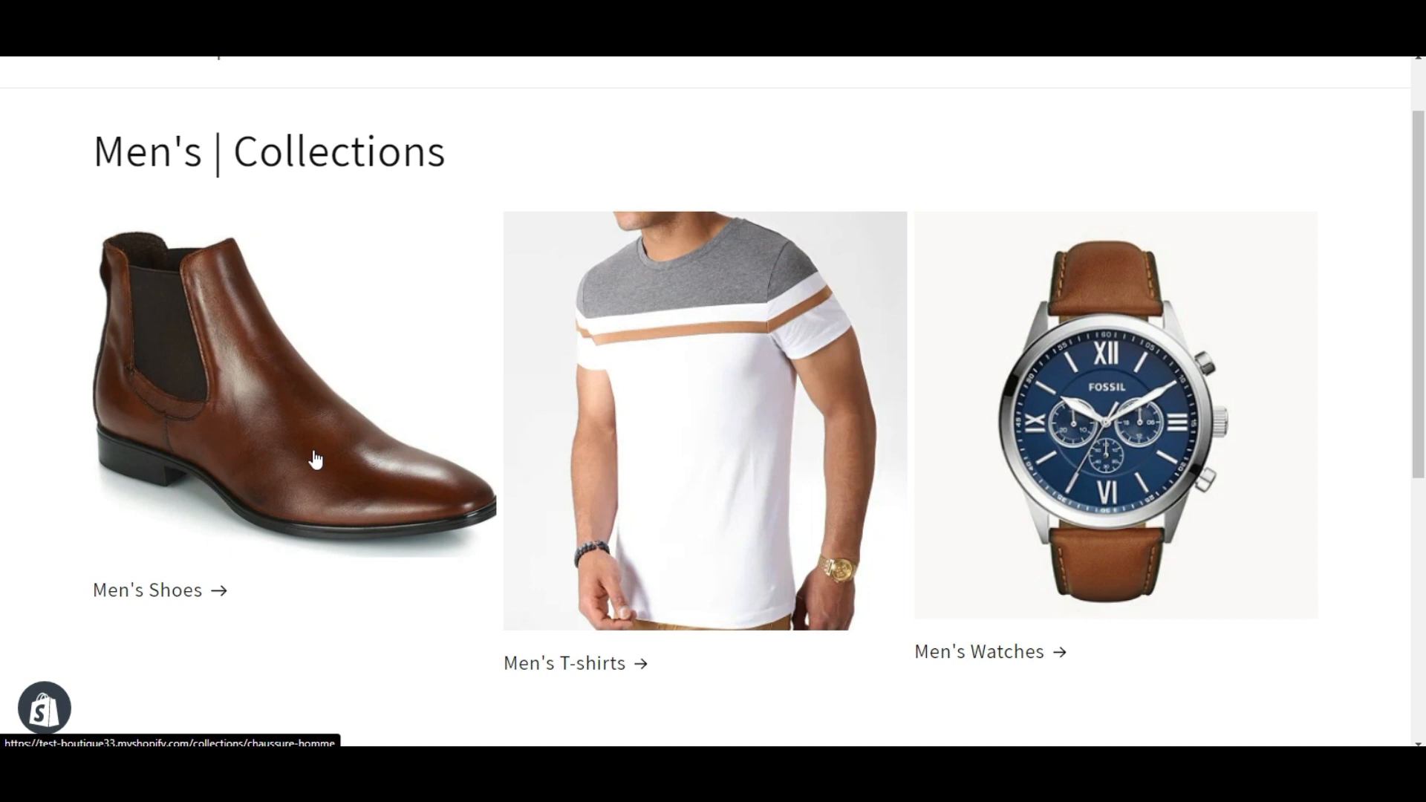
{"action": "left_click", "coordinate": [208, 404]}
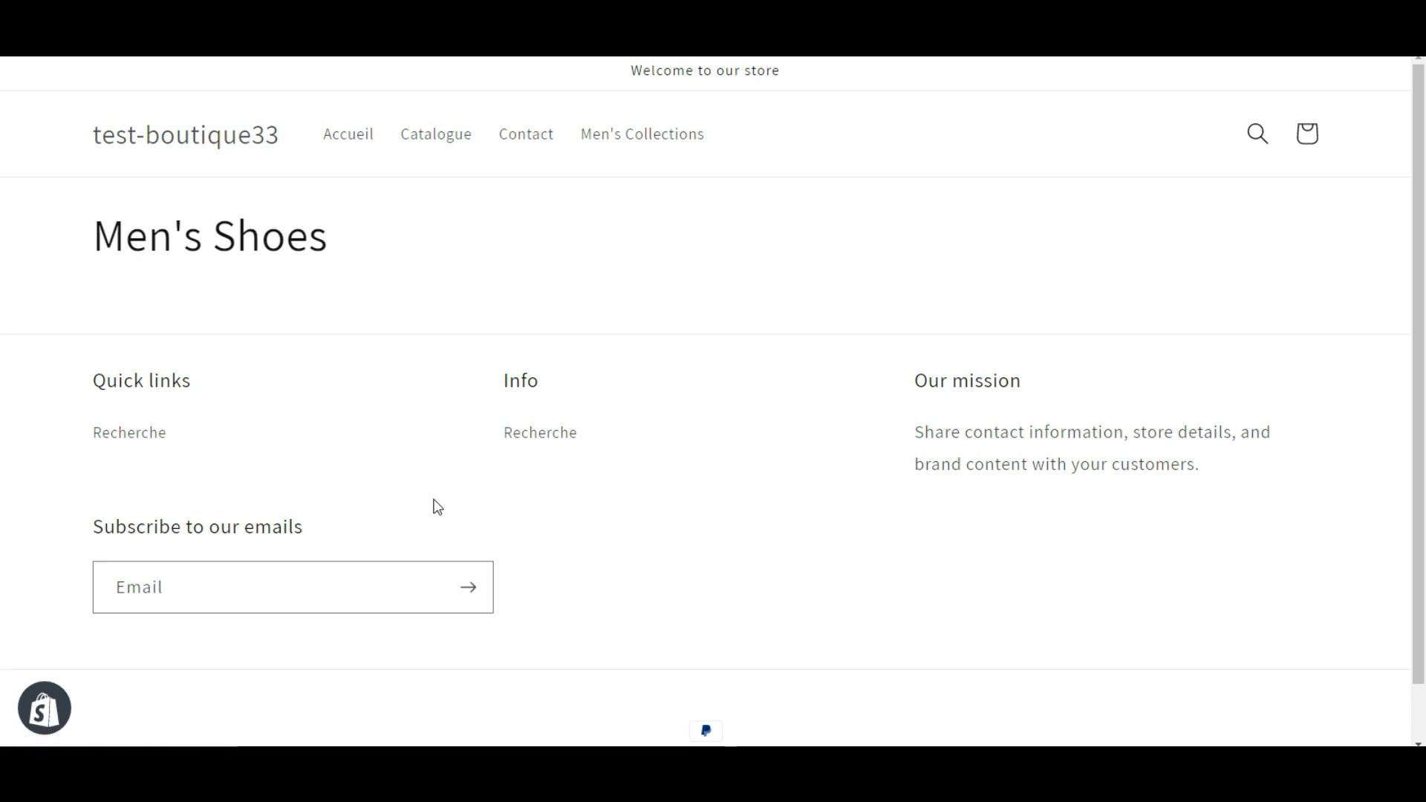
{"action": "key", "text": "alt+Left"}
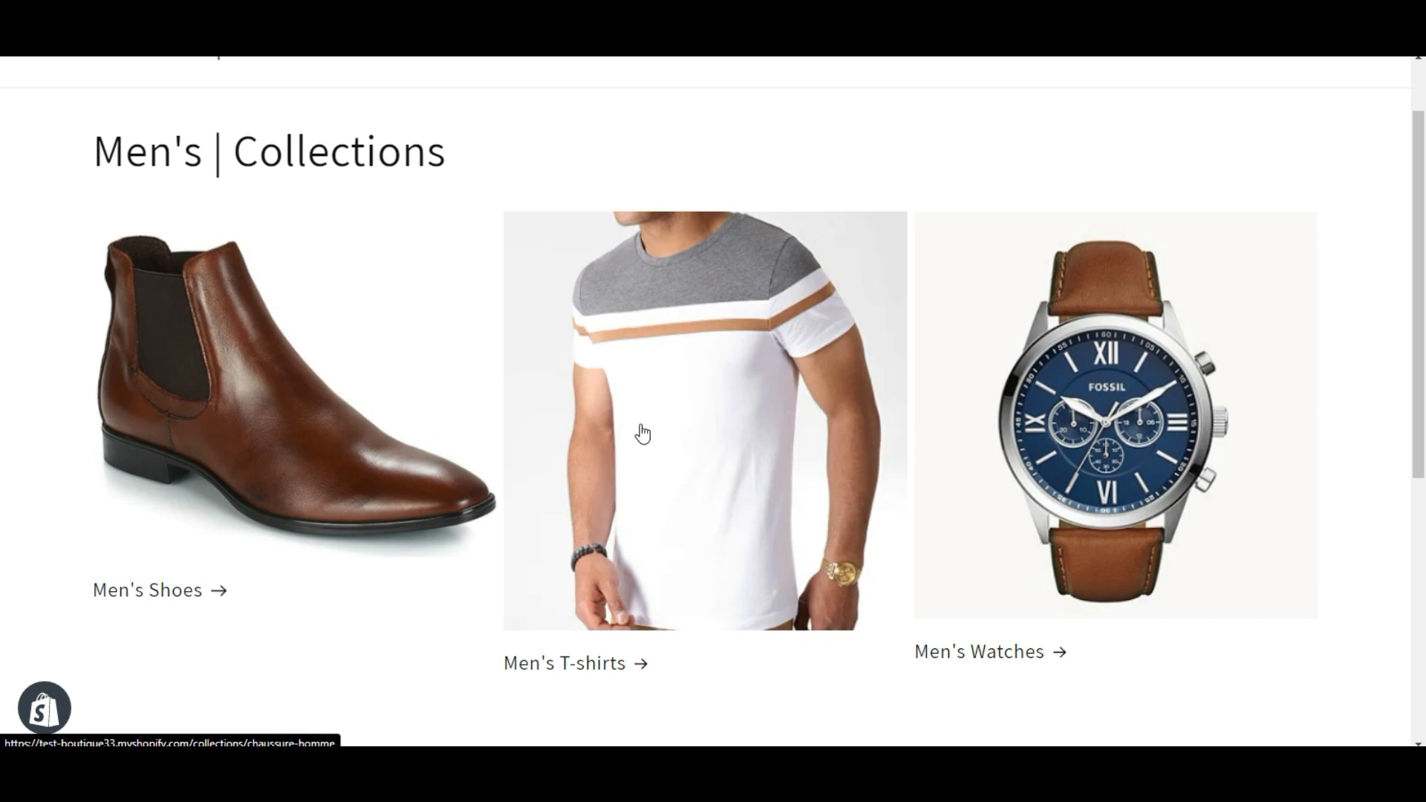
{"action": "scroll", "coordinate": [582, 319], "scroll_direction": "up", "scroll_amount": 1}
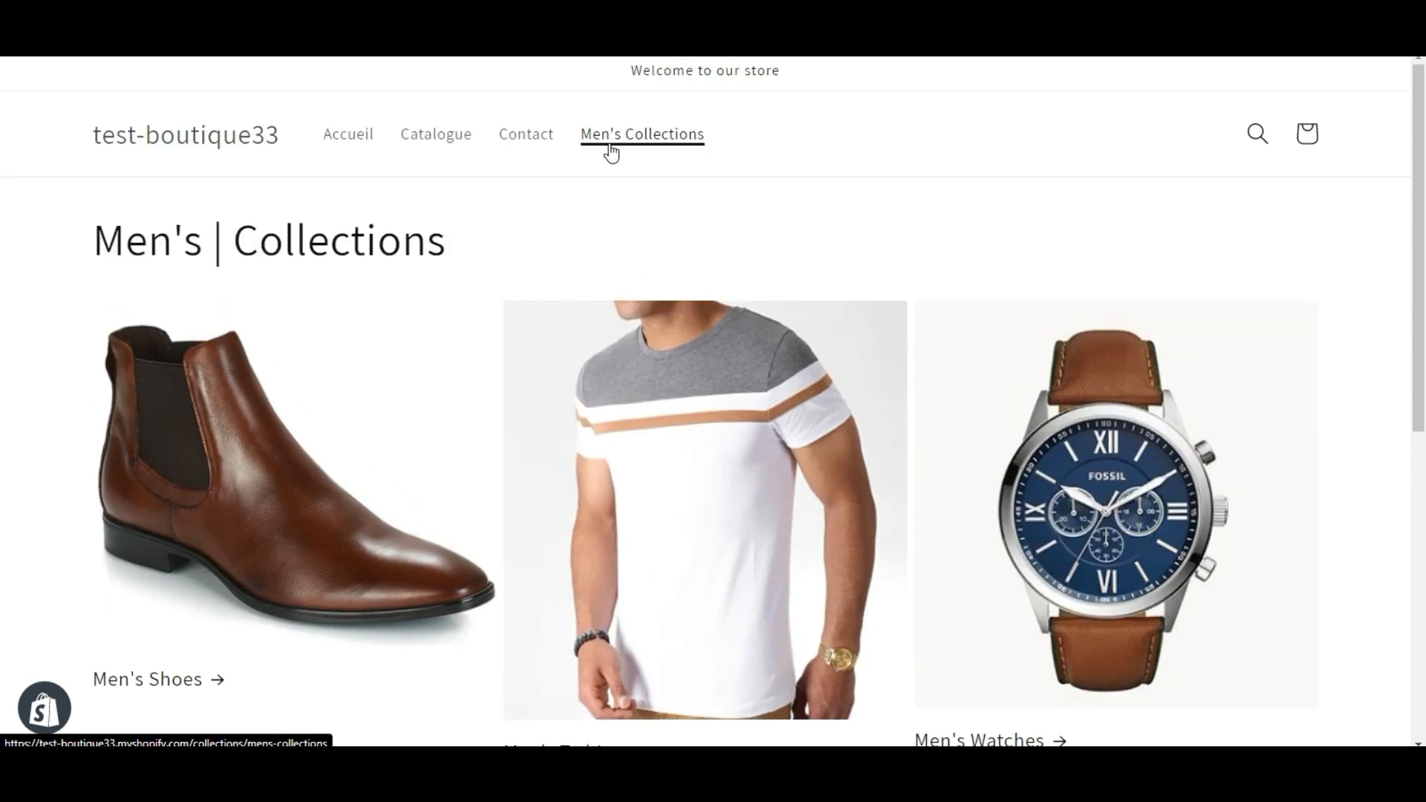
{"action": "scroll", "coordinate": [273, 416], "scroll_direction": "down", "scroll_amount": 1}
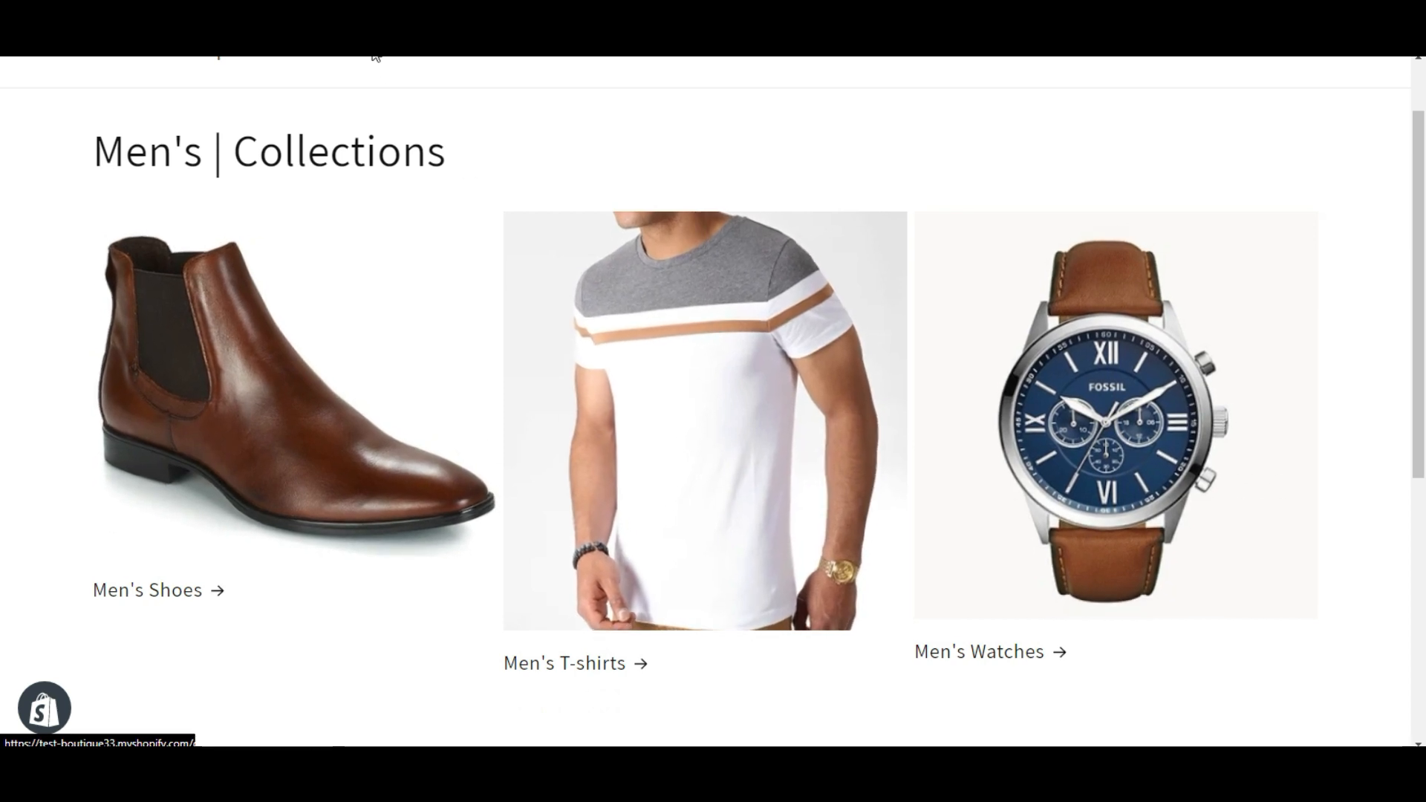
Open the current Dawn theme in the theme editor and return the storefront to its home page.
{"action": "left_click", "coordinate": [282, 15]}
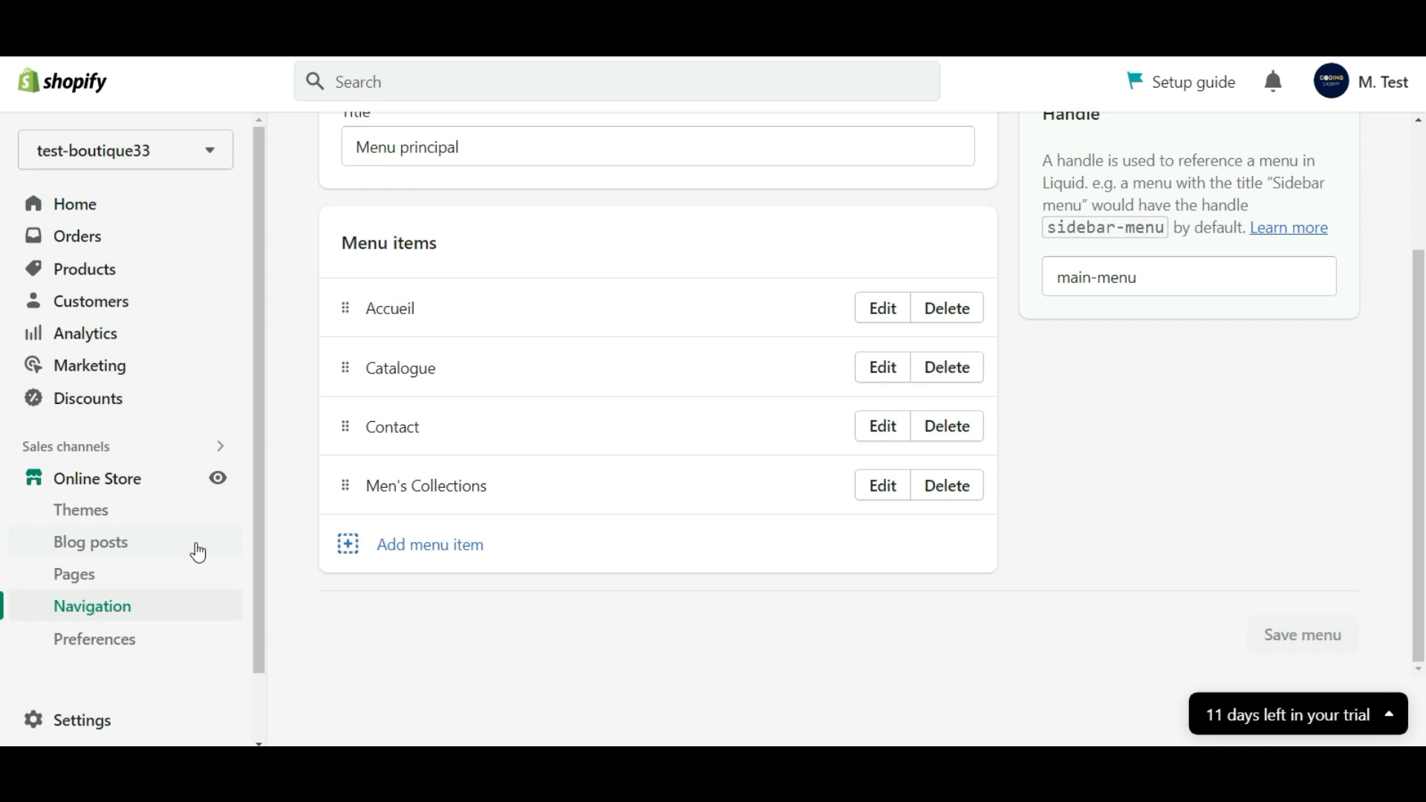
{"action": "left_click", "coordinate": [107, 486]}
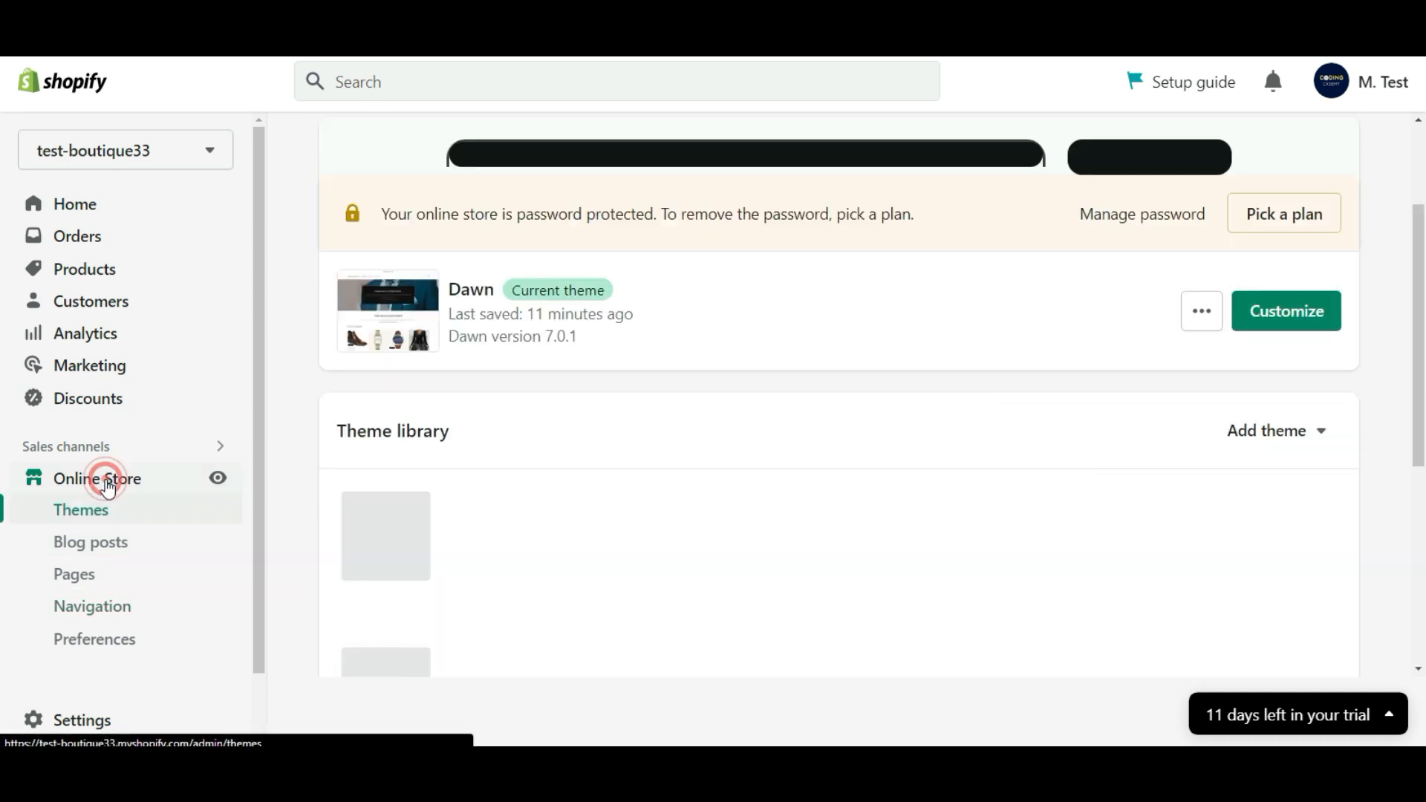
{"action": "left_click", "coordinate": [1290, 565]}
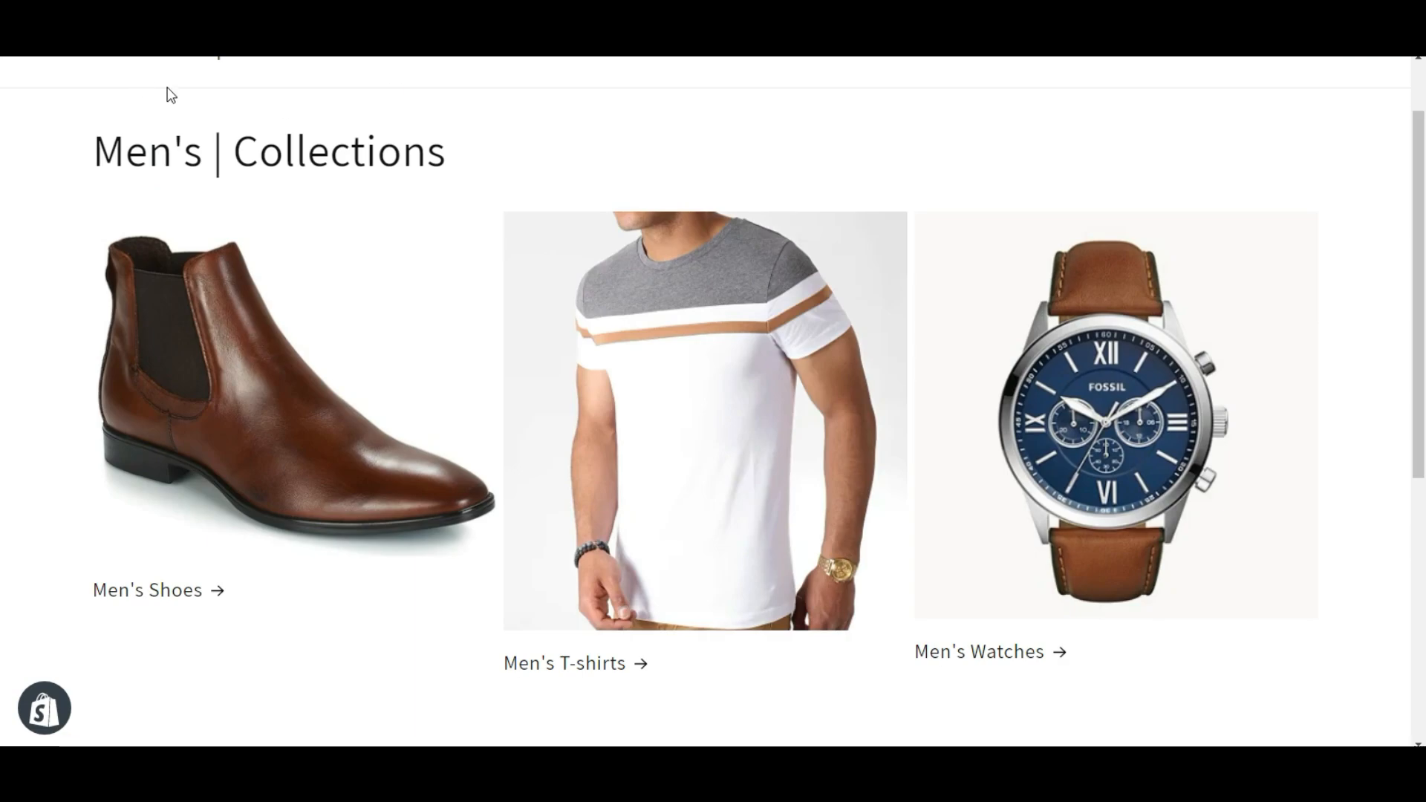
{"action": "scroll", "coordinate": [170, 112], "scroll_direction": "up", "scroll_amount": 2}
{"action": "left_click", "coordinate": [177, 139]}
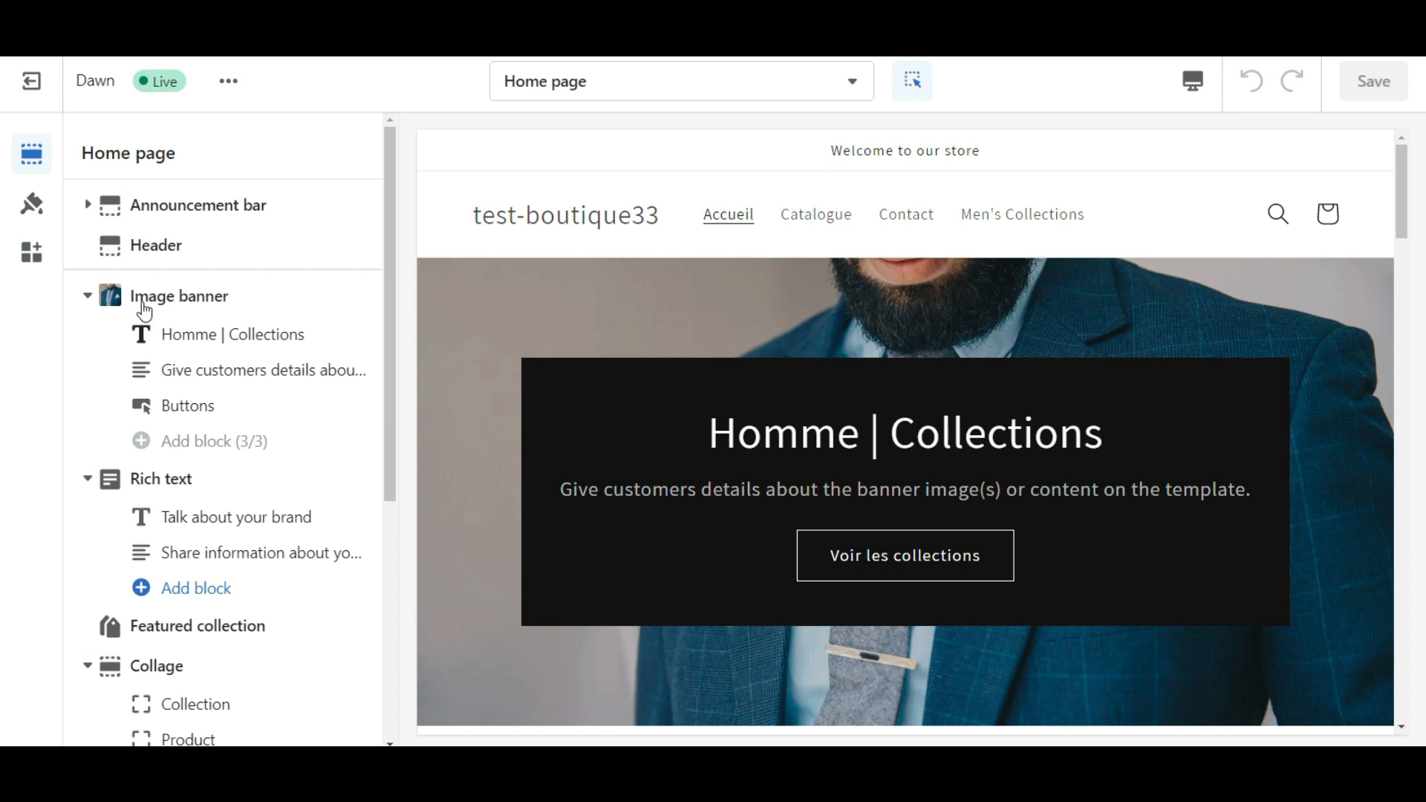
Change the home page image banner's heading to "Men's | Collections" and save the theme.
{"action": "left_click", "coordinate": [227, 295]}
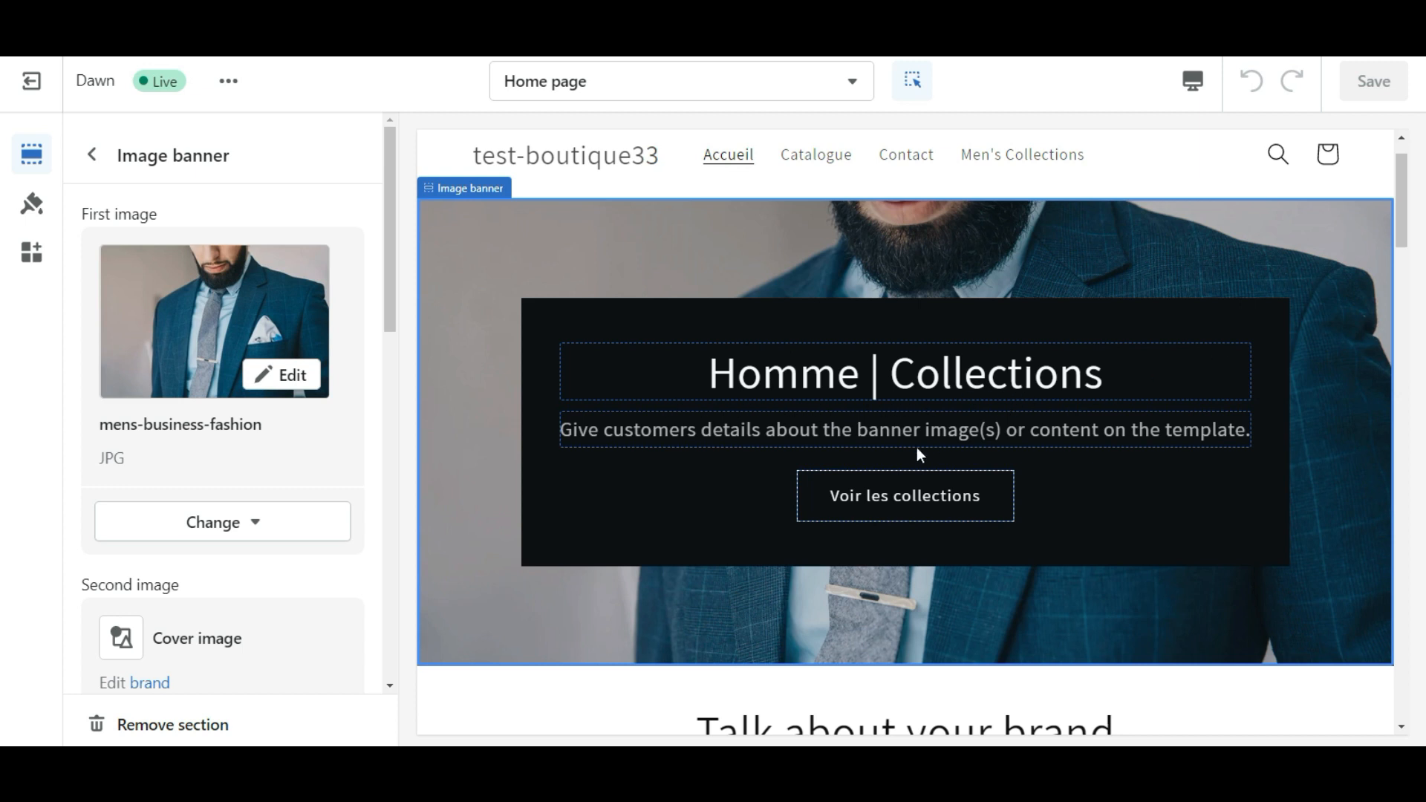
{"action": "left_click", "coordinate": [780, 380]}
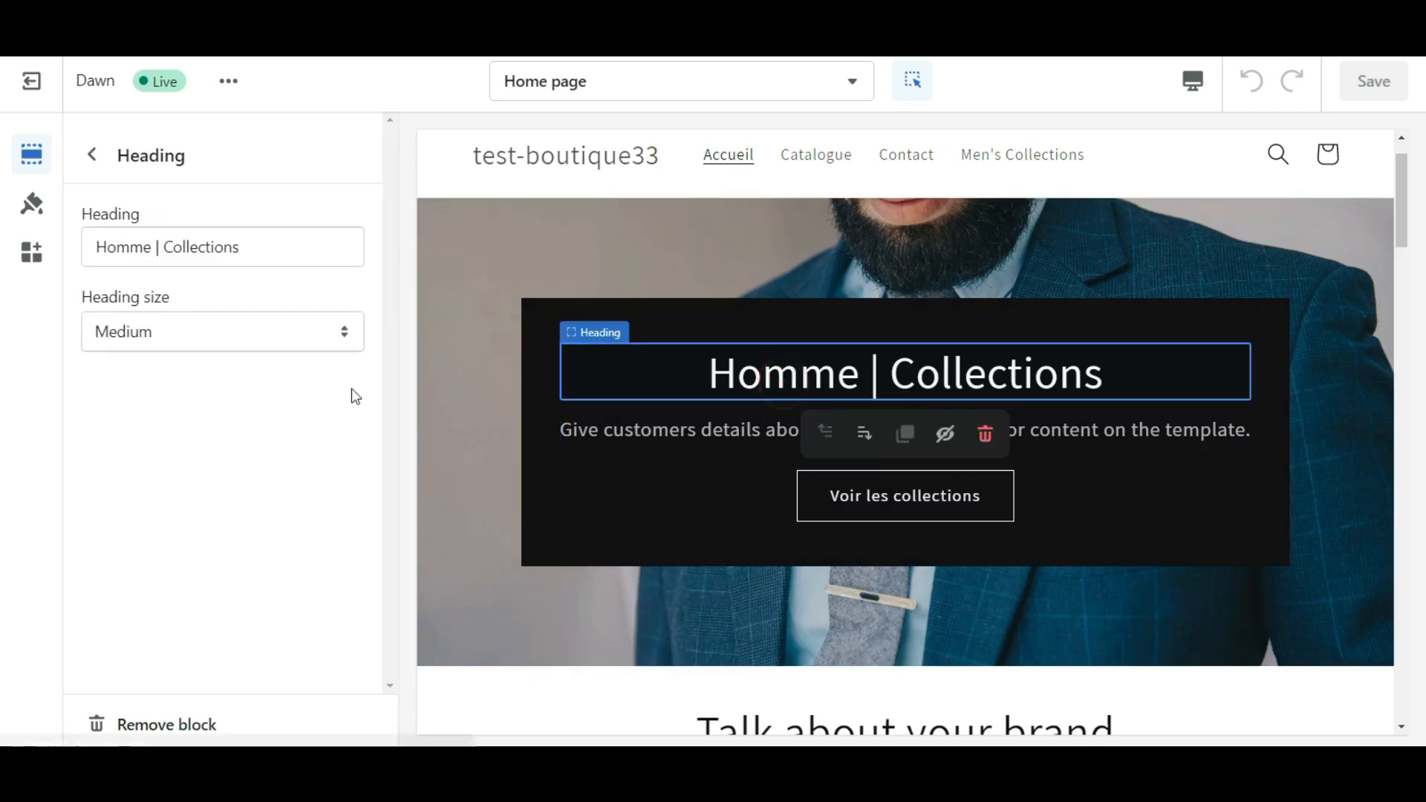
{"action": "left_click", "coordinate": [150, 243]}
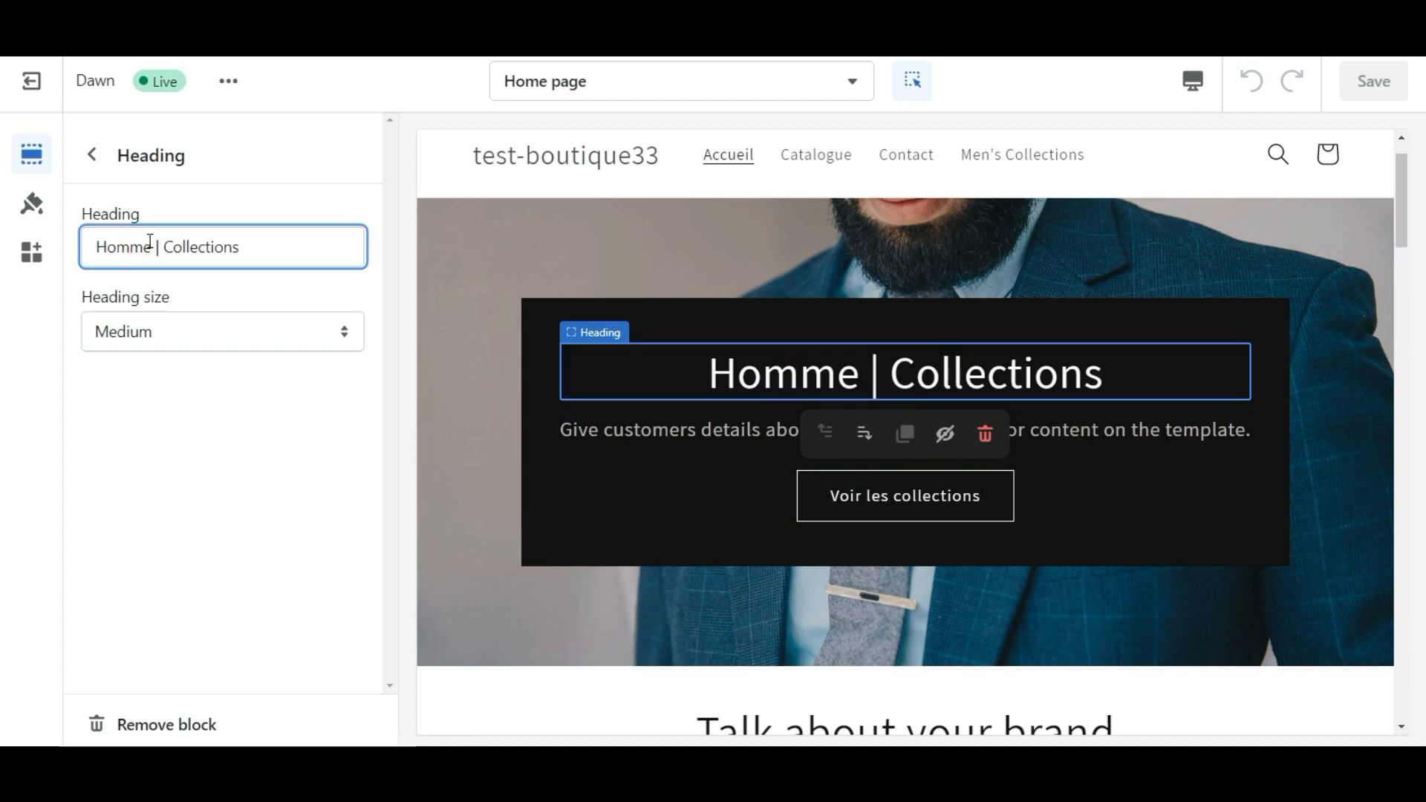
{"action": "key", "text": "BackSpace"}
{"action": "key", "text": "BackSpace"}
{"action": "key", "text": "BackSpace"}
{"action": "key", "text": "BackSpace"}
{"action": "key", "text": "BackSpace"}
{"action": "type", "text": "Me"}
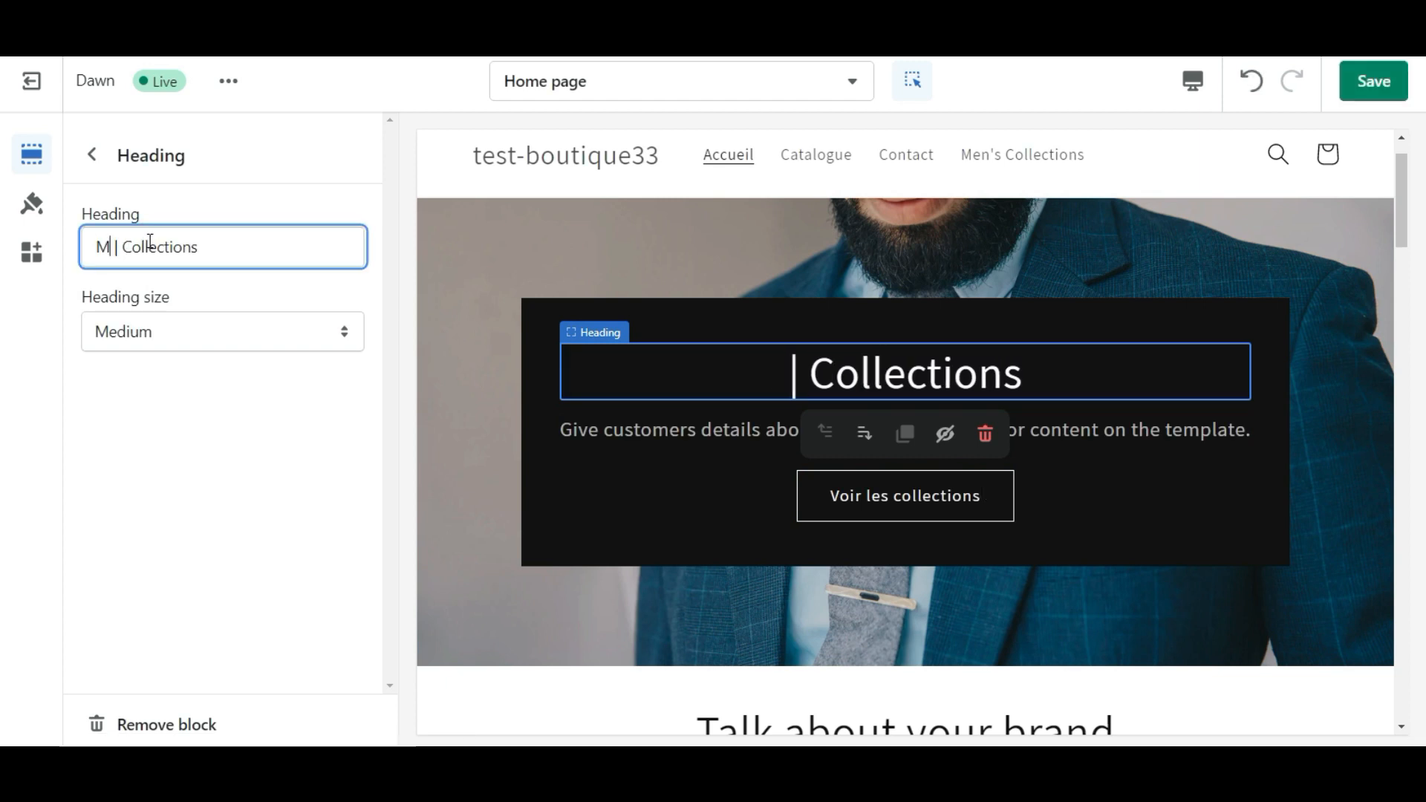
{"action": "type", "text": "n's"}
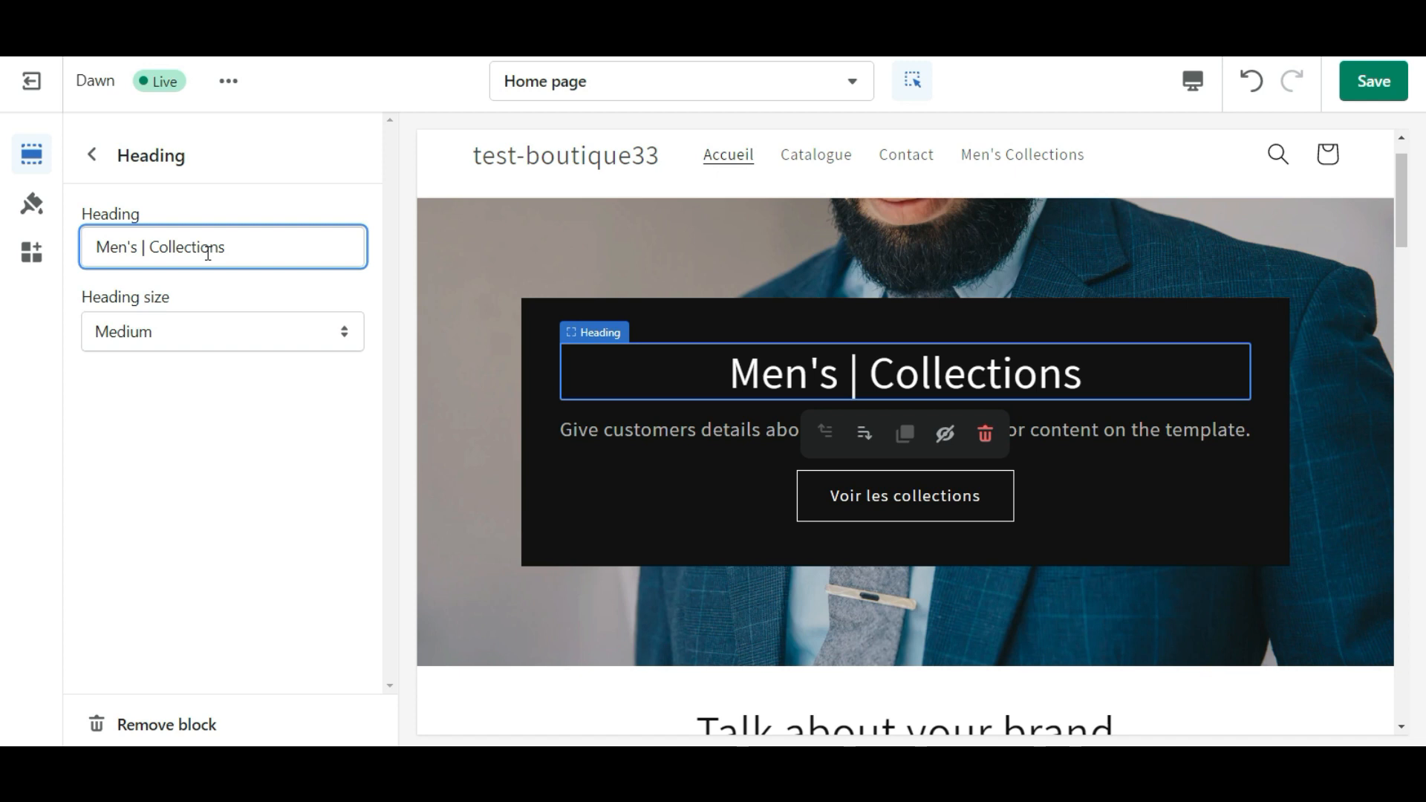
{"action": "left_click", "coordinate": [1400, 72]}
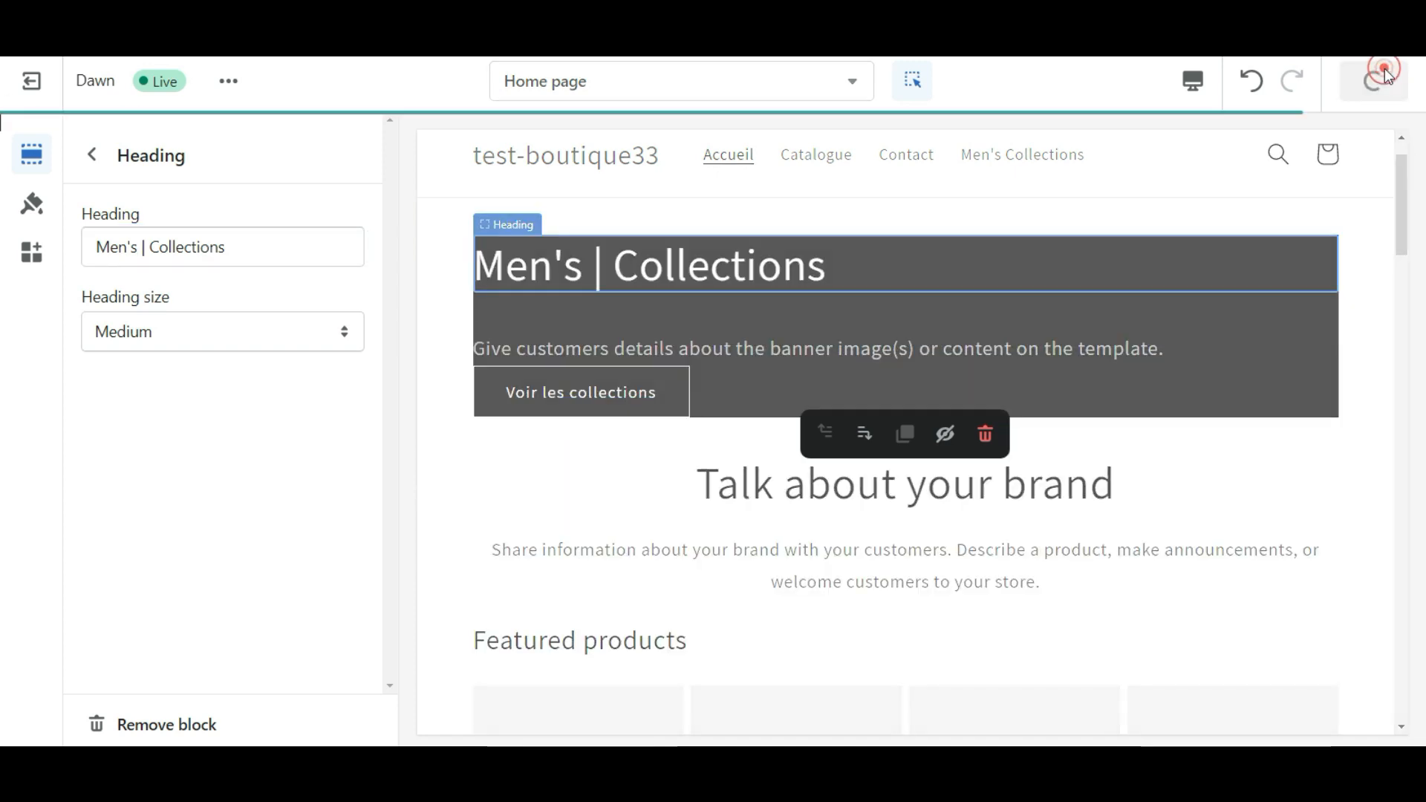
Link the image banner's first button, "Voir les collections", to the Men's Collections collection.
{"action": "left_click", "coordinate": [92, 155]}
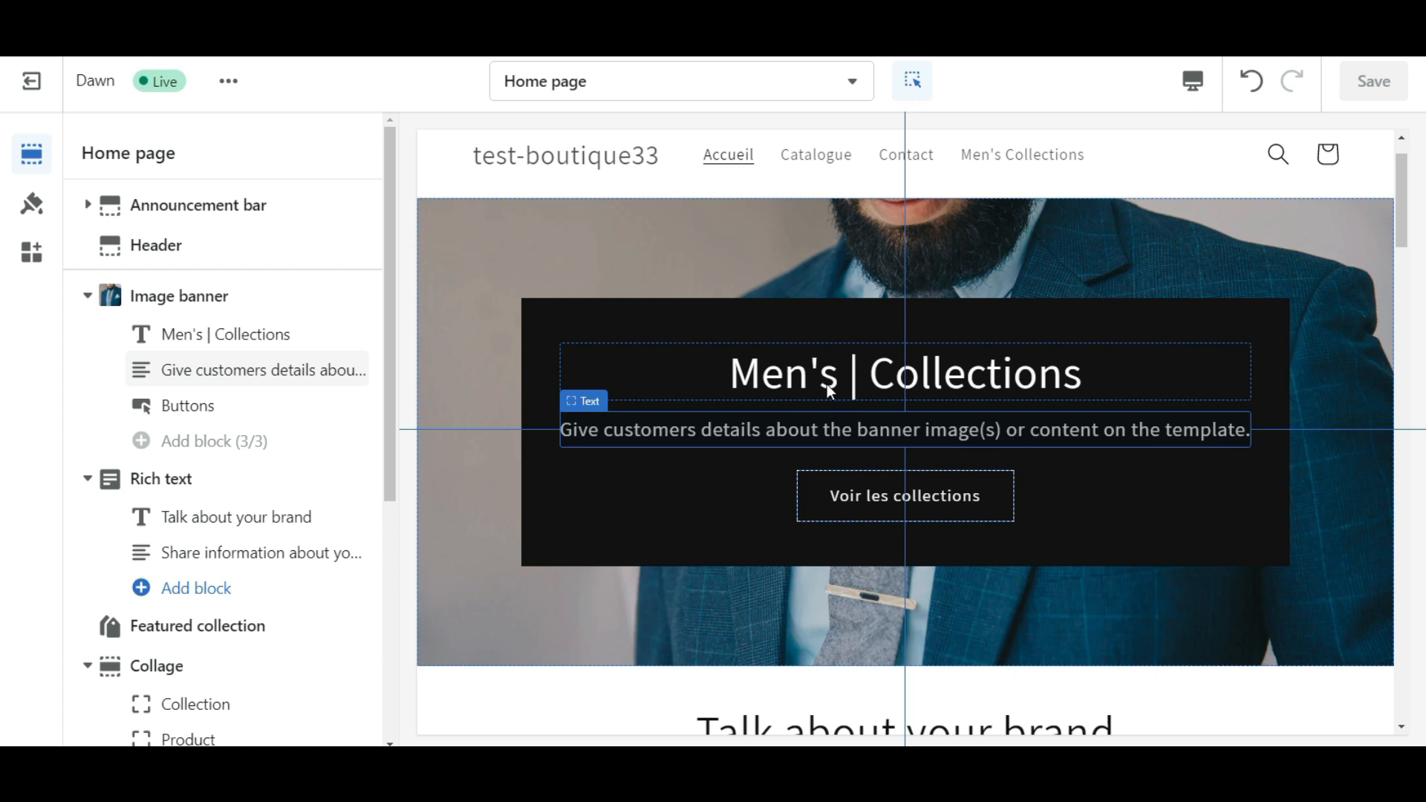
{"action": "left_click", "coordinate": [858, 361]}
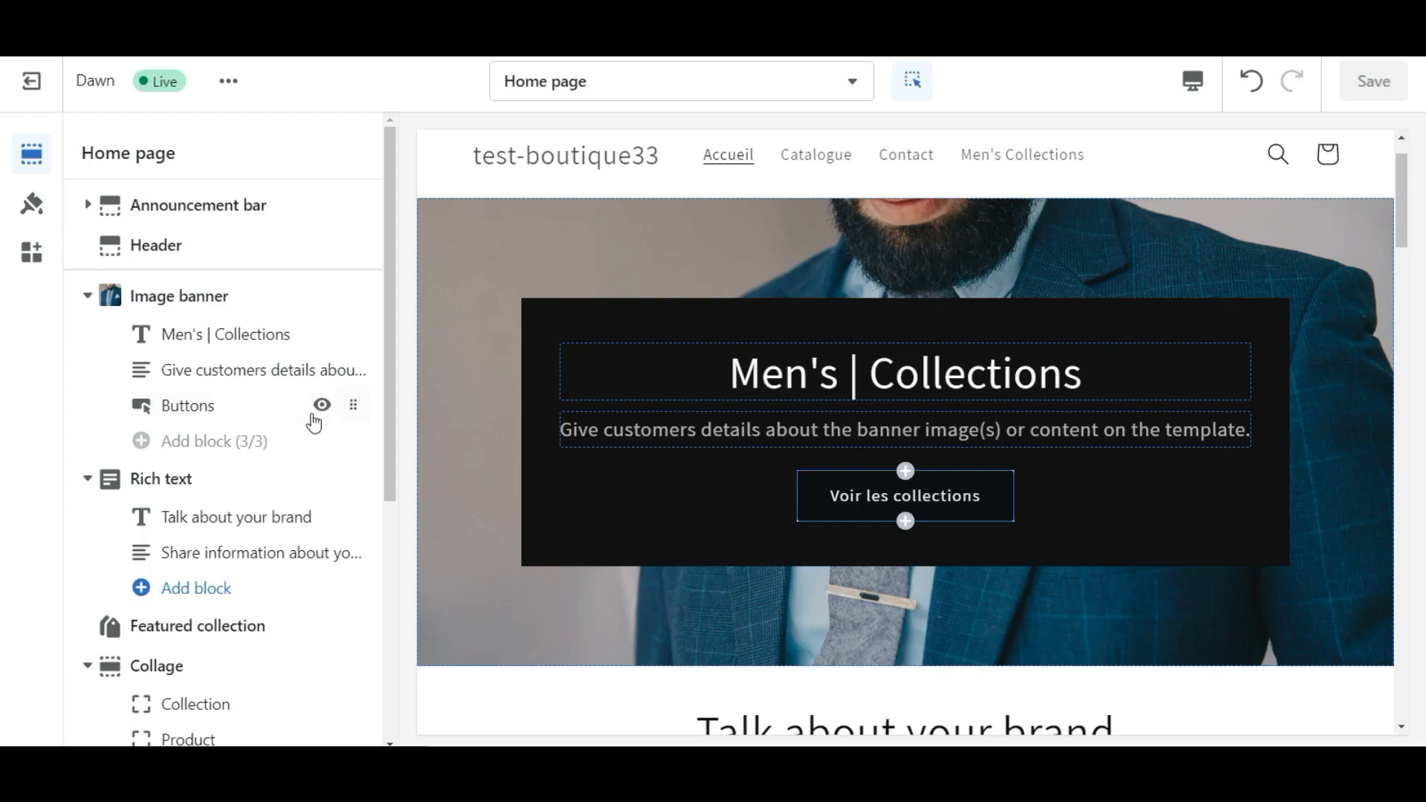
{"action": "left_click", "coordinate": [262, 408]}
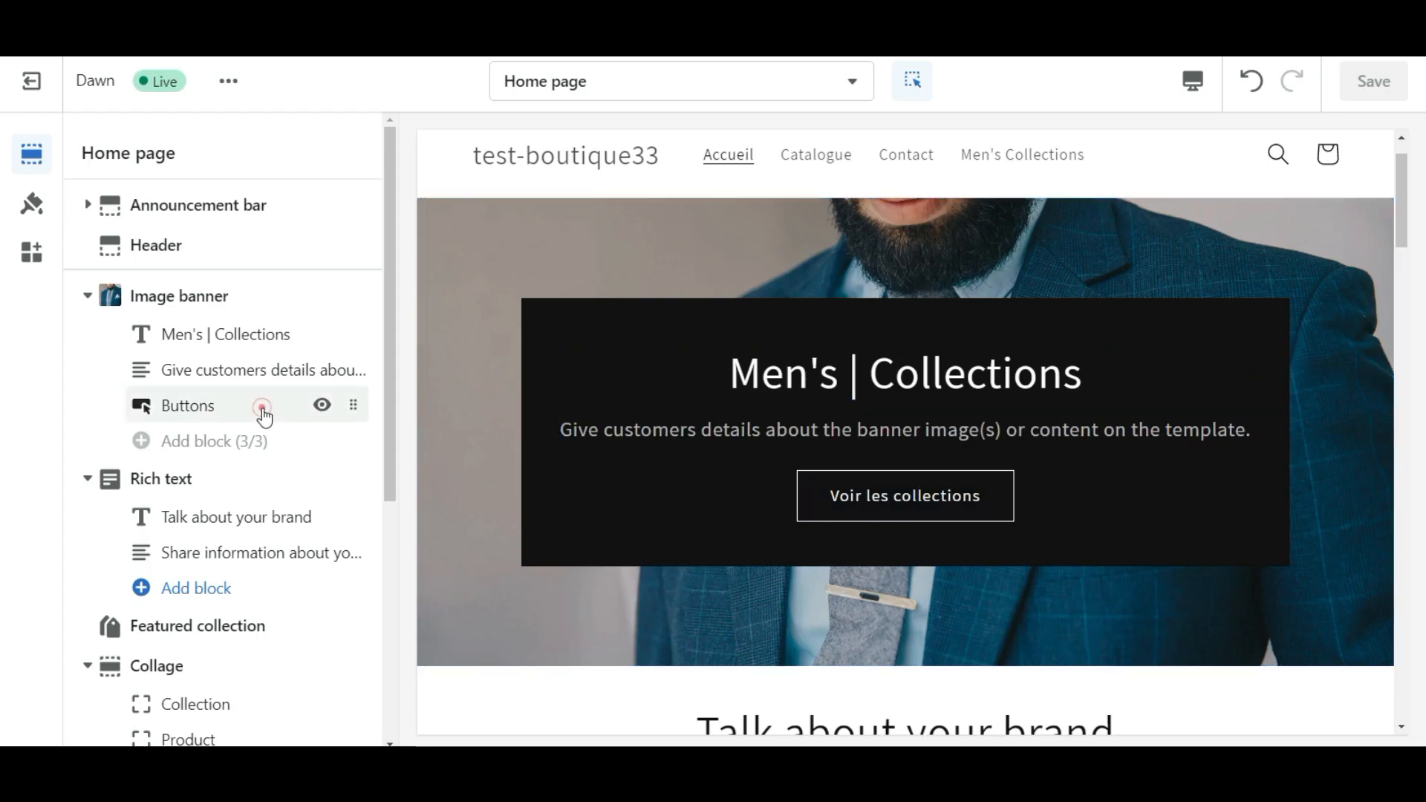
{"action": "left_click", "coordinate": [340, 363]}
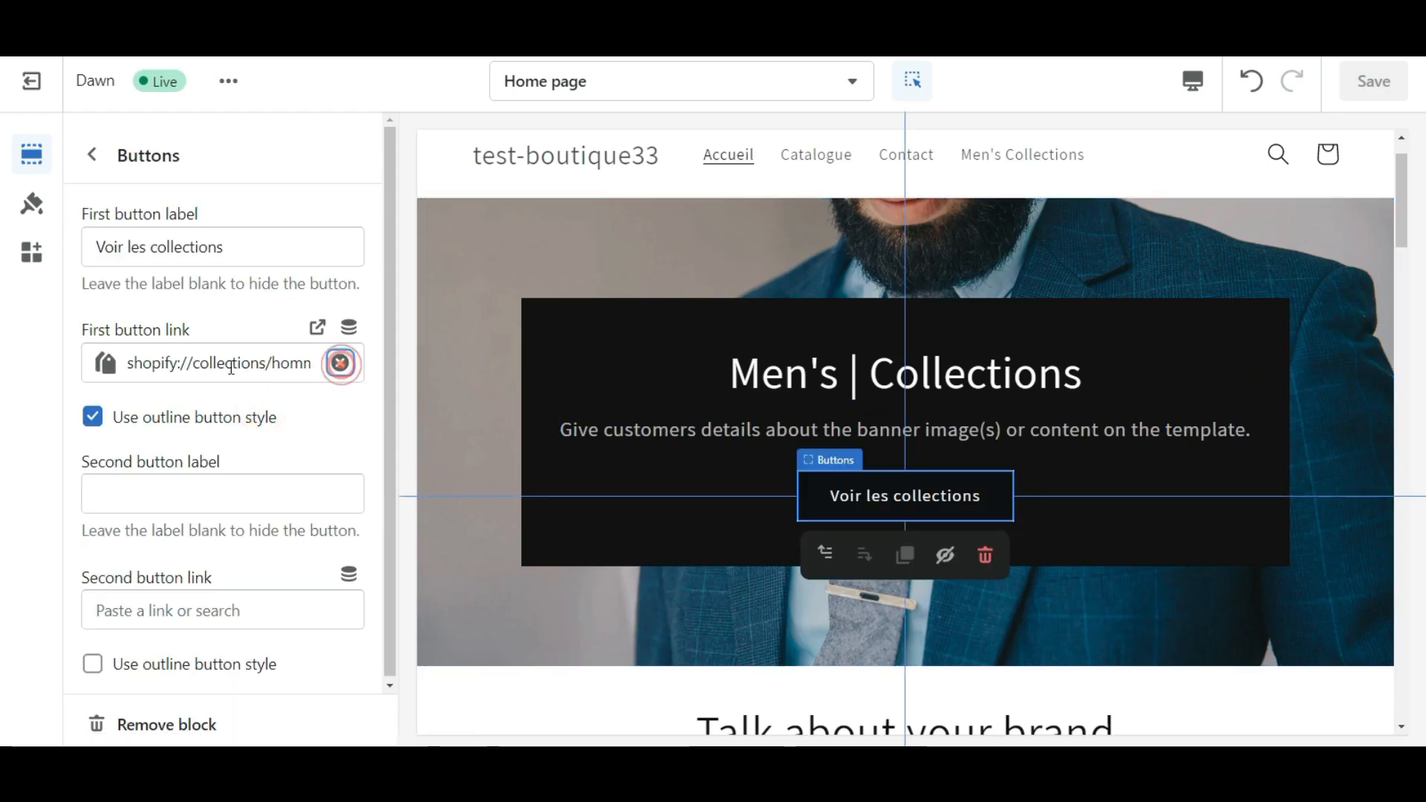
{"action": "left_click", "coordinate": [229, 101]}
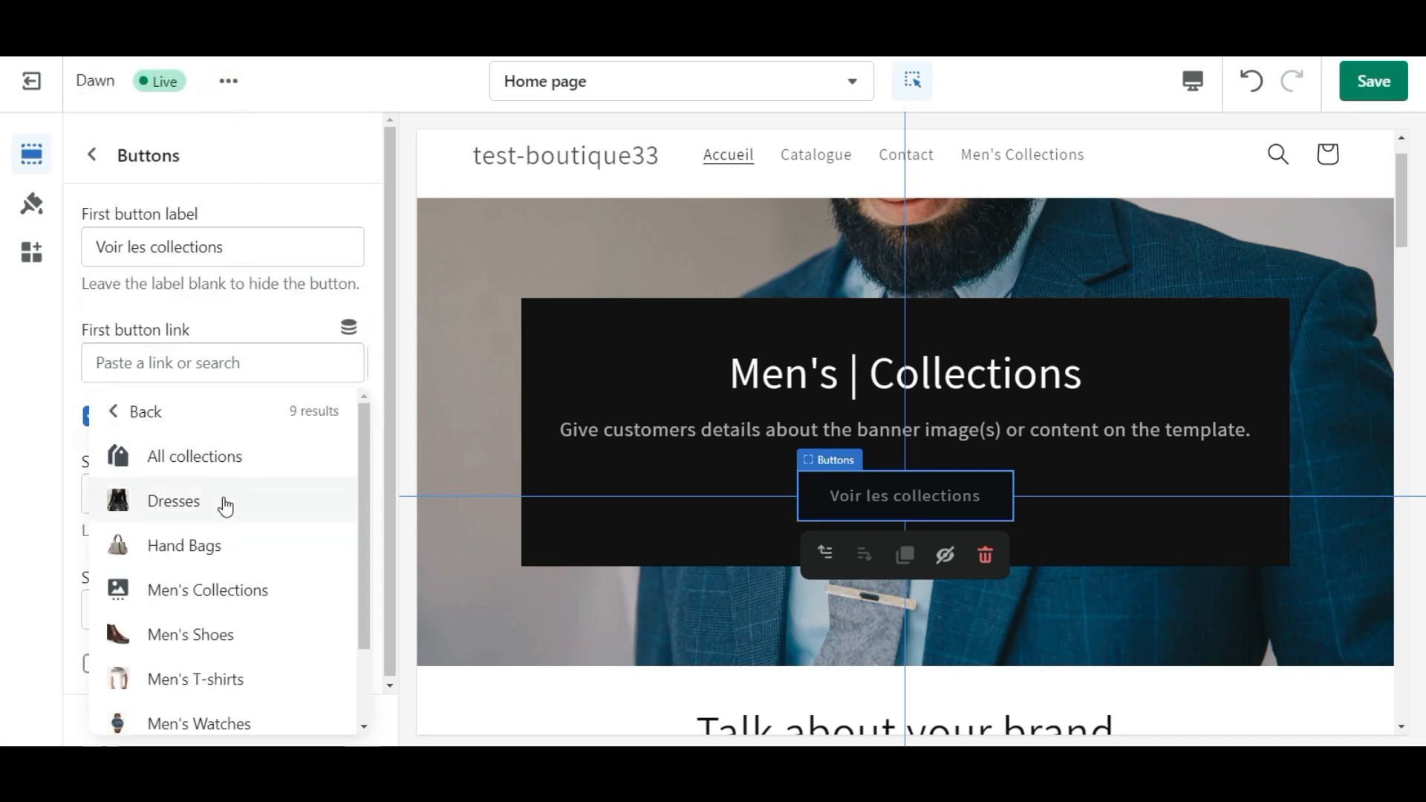
{"action": "left_click", "coordinate": [214, 591]}
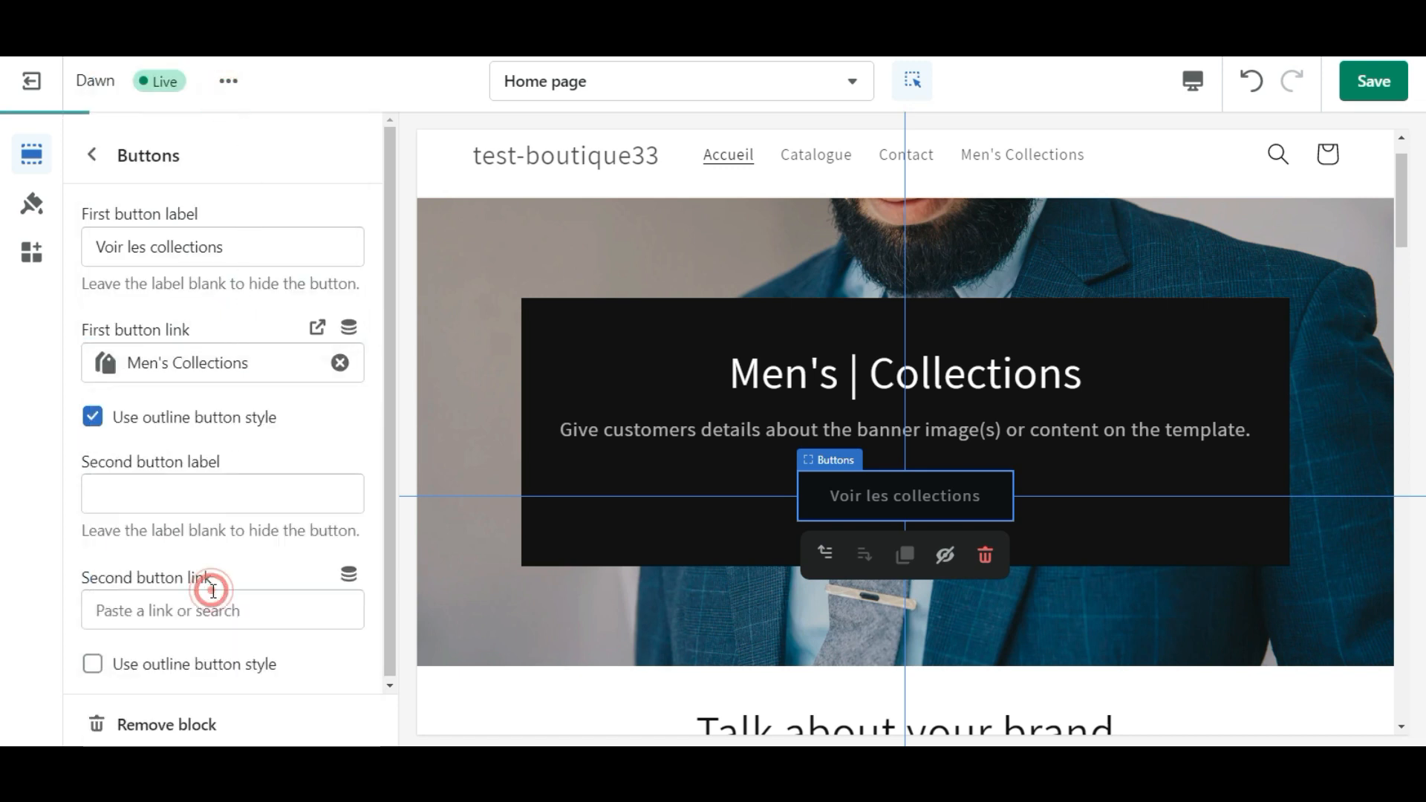
Save the theme and check in the storefront that the banner's "Voir les collections" button leads to the Men's Collections page.
{"action": "left_click", "coordinate": [1371, 78]}
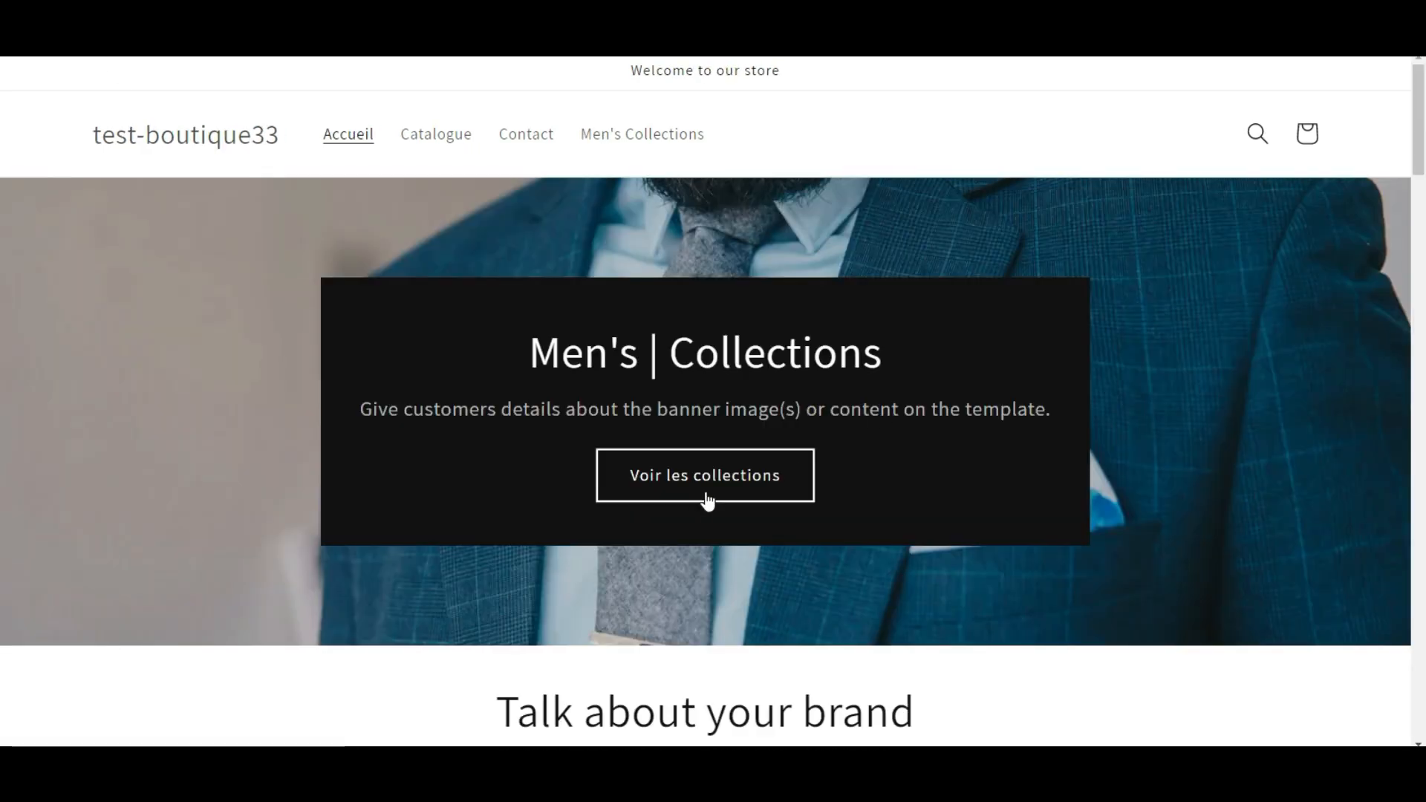
{"action": "scroll", "coordinate": [742, 490], "scroll_direction": "down", "scroll_amount": 3}
{"action": "scroll", "coordinate": [773, 490], "scroll_direction": "up", "scroll_amount": 3}
{"action": "left_click", "coordinate": [768, 490]}
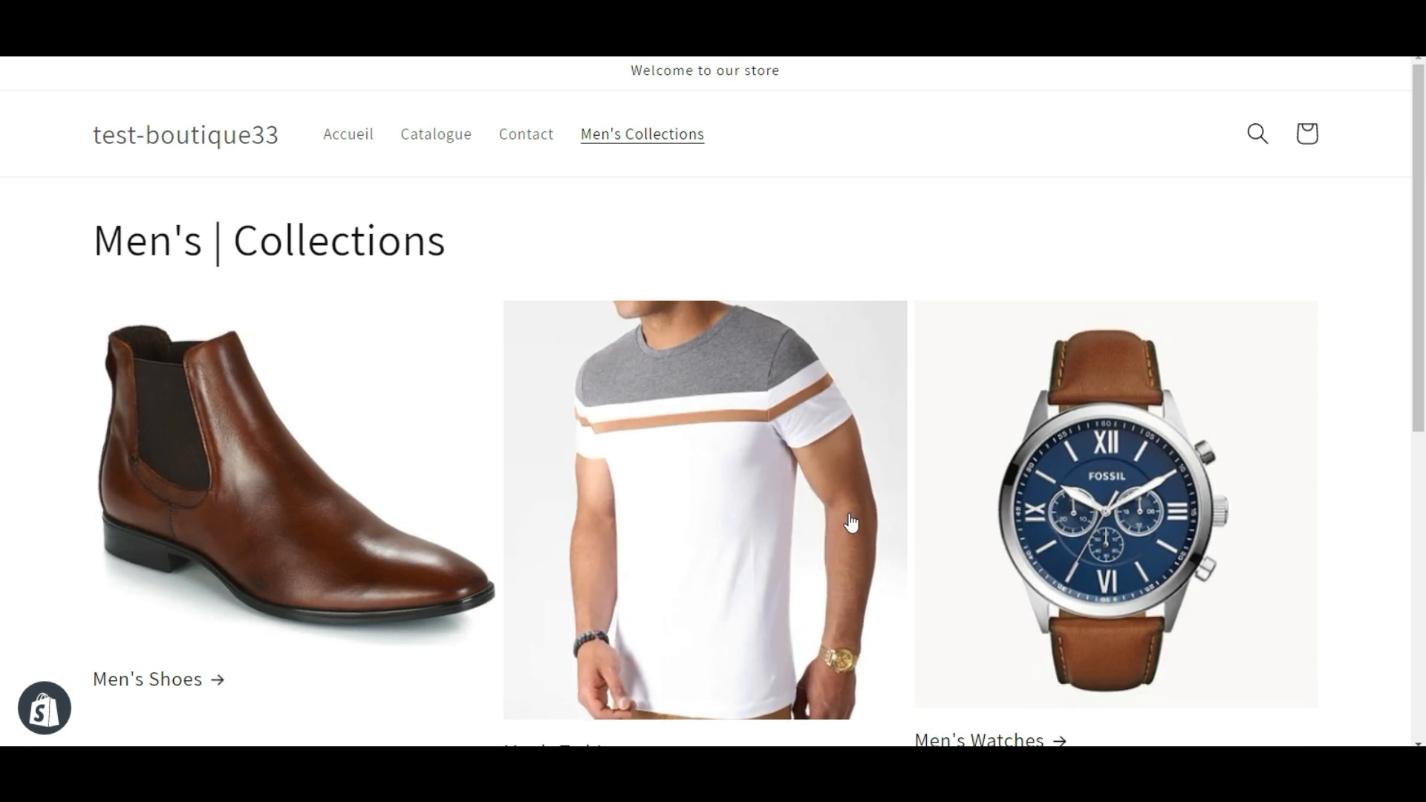
{"action": "scroll", "coordinate": [851, 524], "scroll_direction": "down", "scroll_amount": 1}
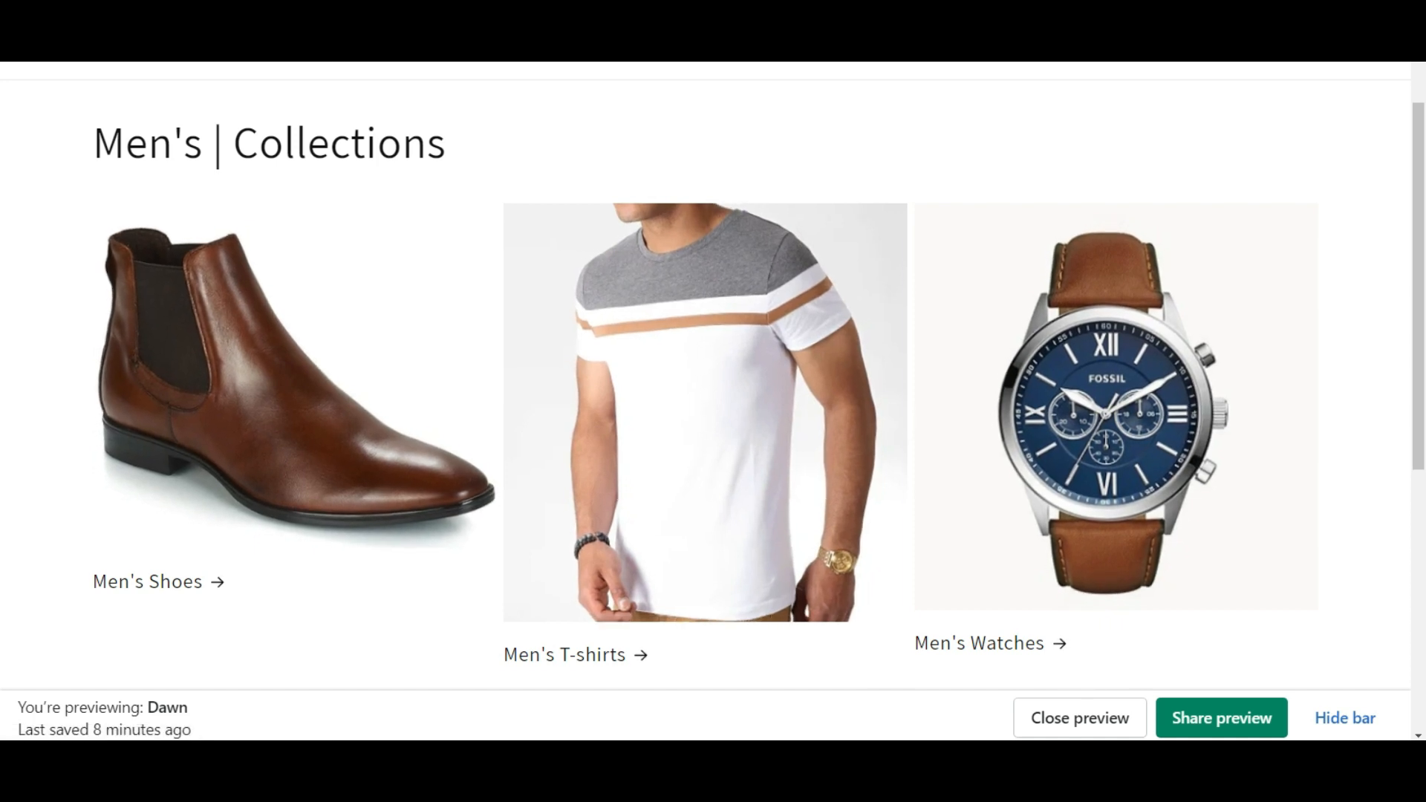
Return to the Shopify admin's themes page and open the current Dawn theme's code for editing.
{"action": "left_click", "coordinate": [312, 17]}
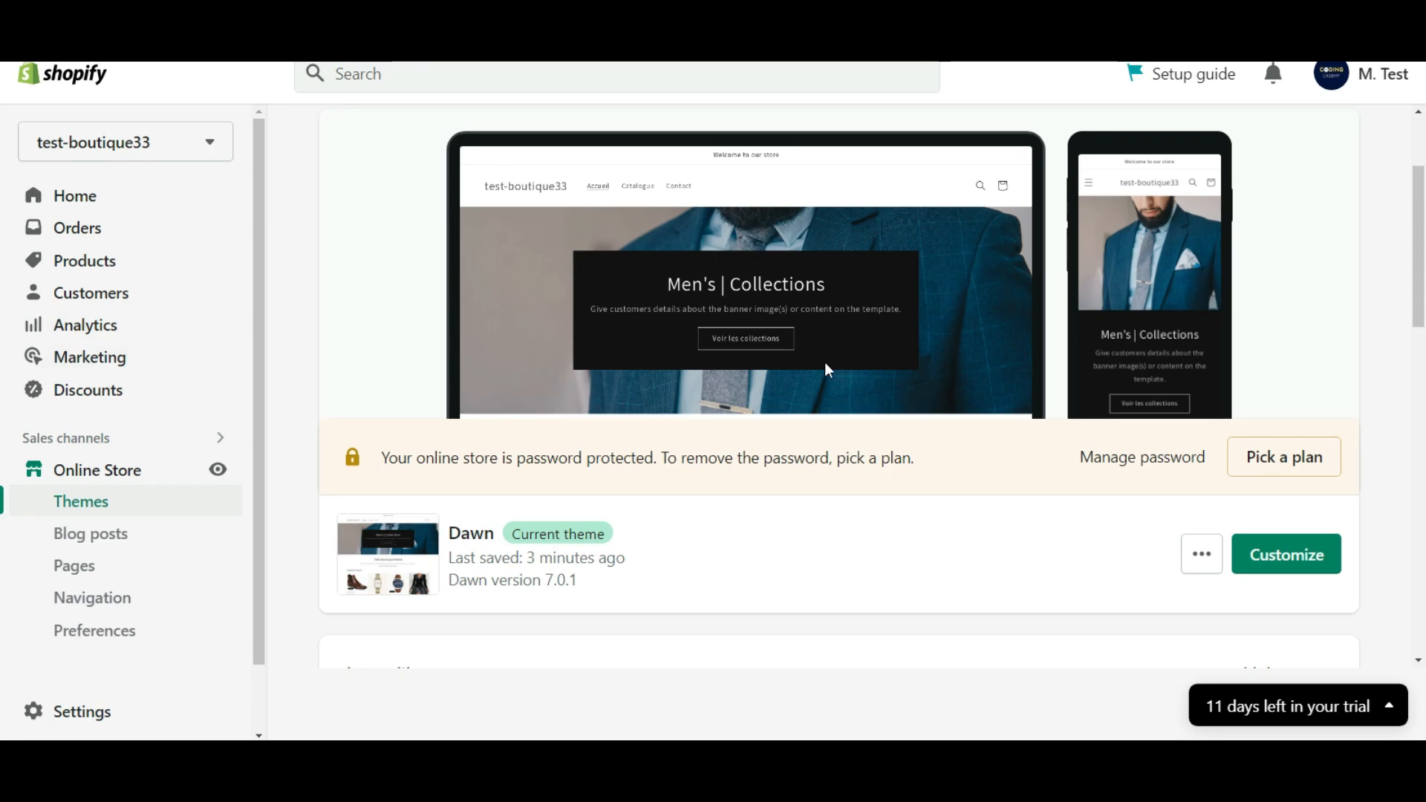
{"action": "left_click", "coordinate": [111, 472]}
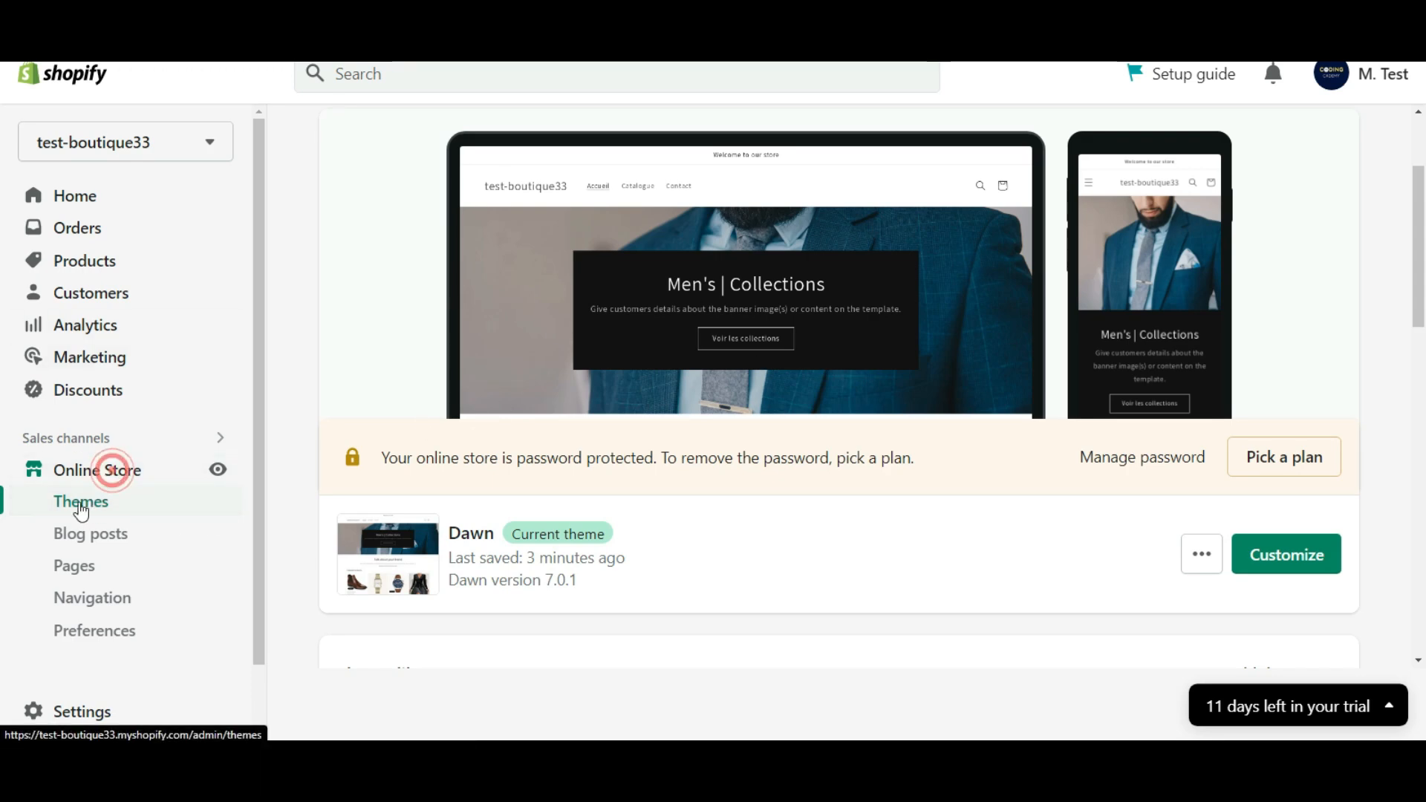
{"action": "left_click", "coordinate": [1205, 564]}
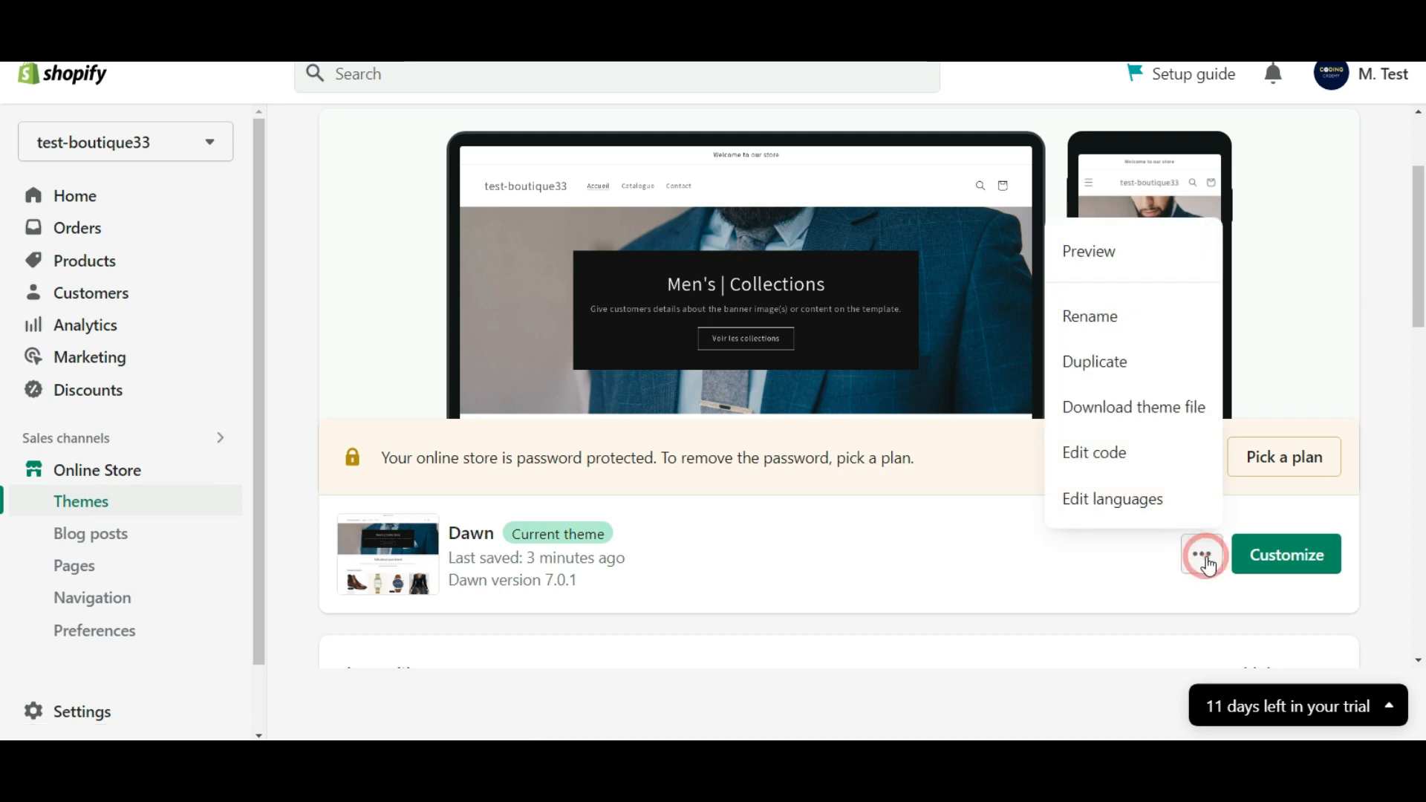
{"action": "left_click", "coordinate": [1111, 459]}
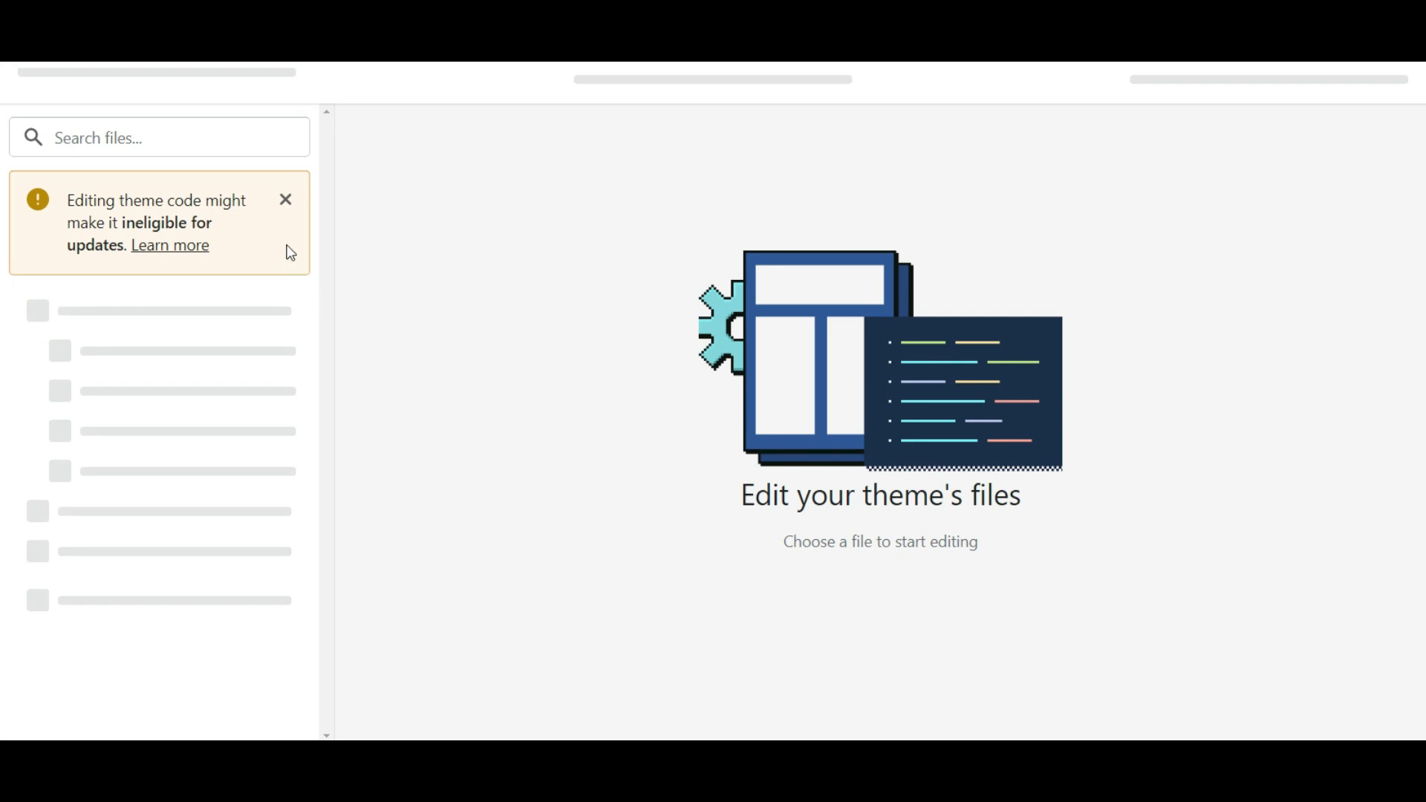
Delete the collection.men-s-collections.json file from the theme's Templates folder.
{"action": "left_click", "coordinate": [121, 190]}
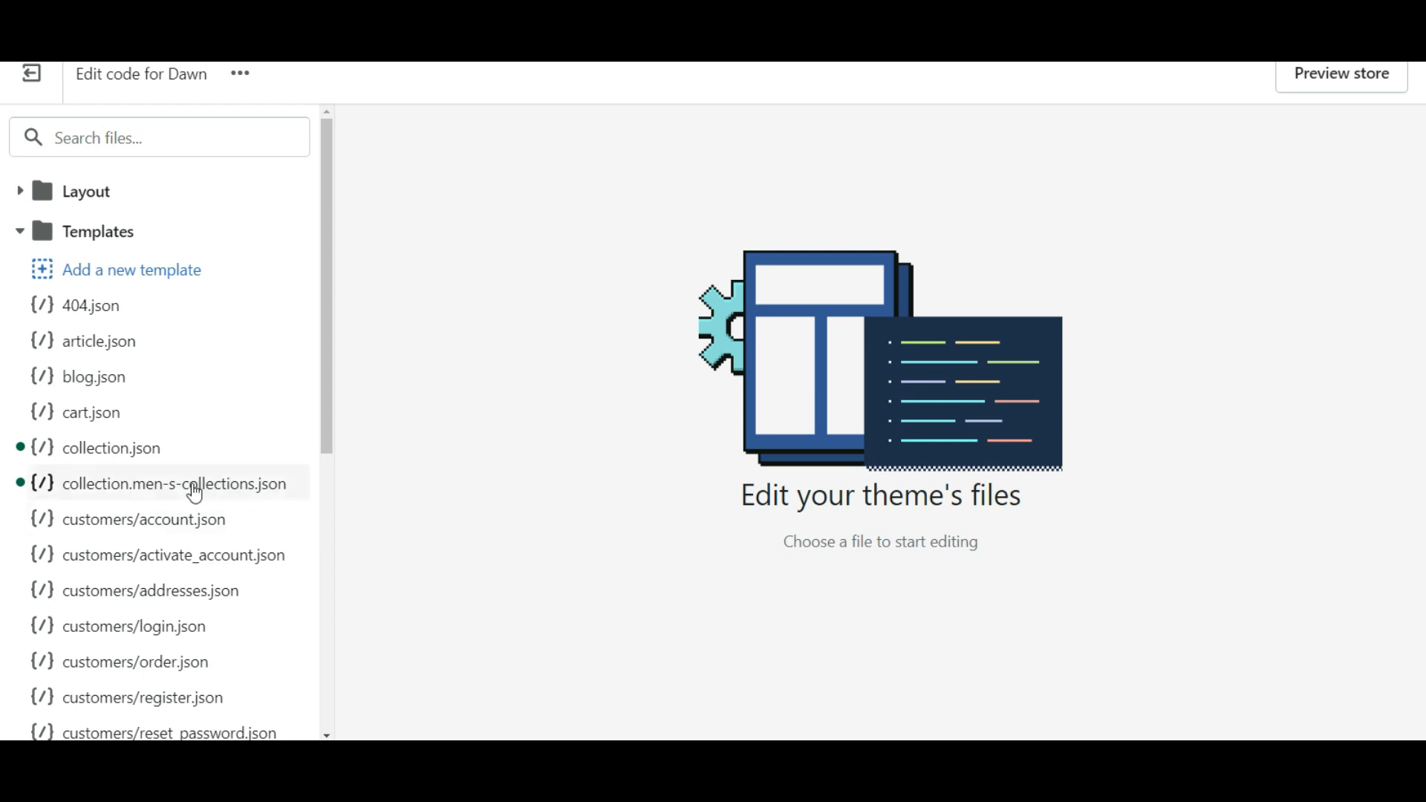
{"action": "left_click", "coordinate": [168, 493]}
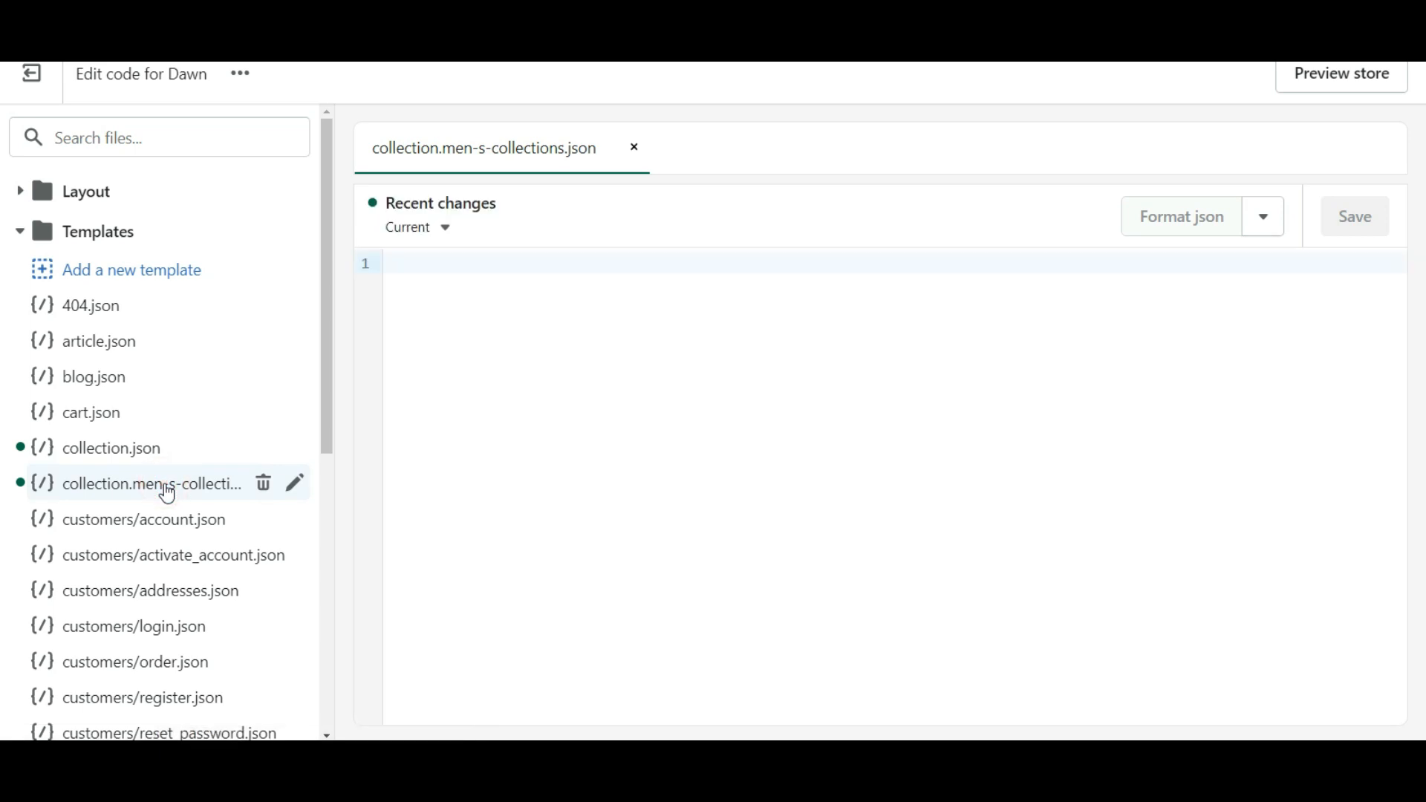
{"action": "left_click", "coordinate": [265, 485]}
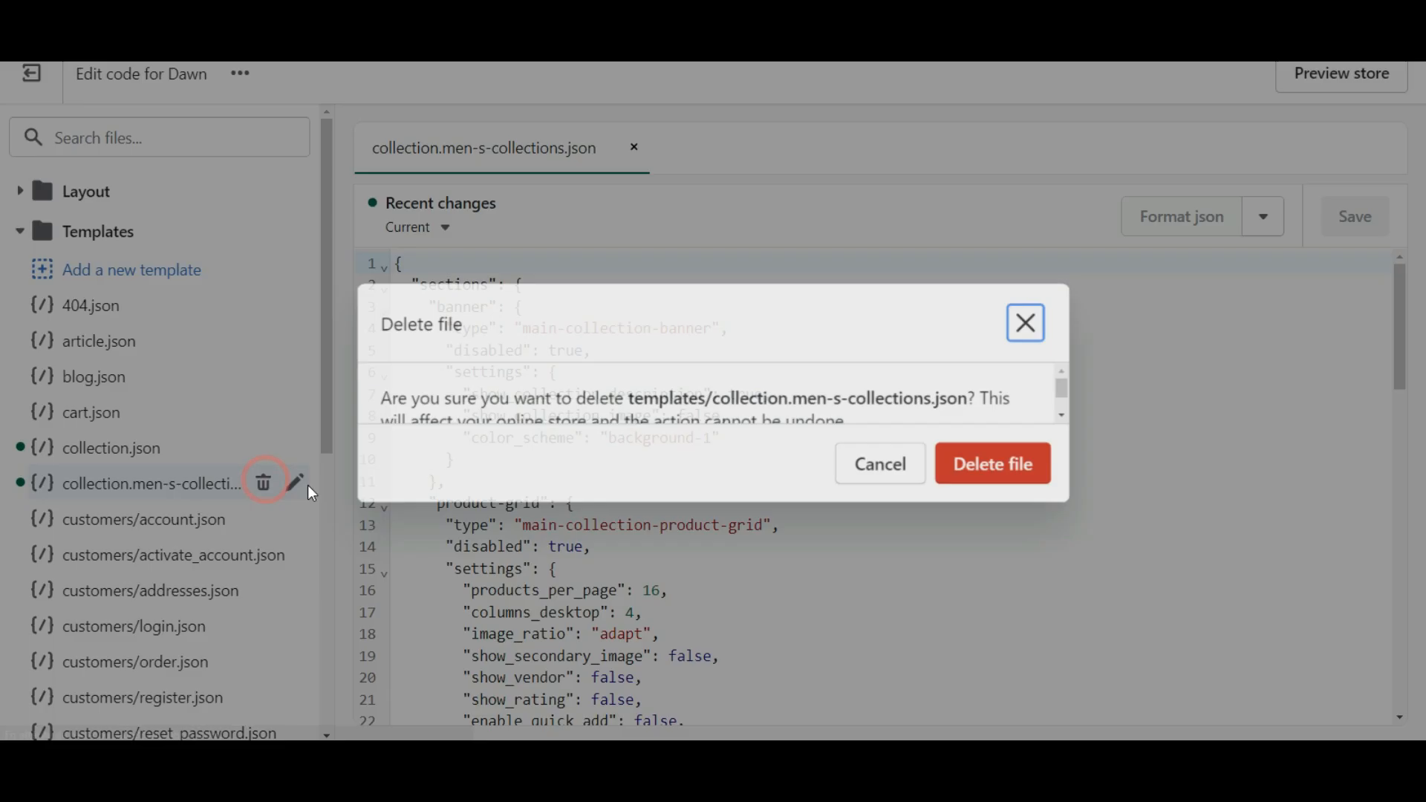
{"action": "left_click", "coordinate": [1001, 461]}
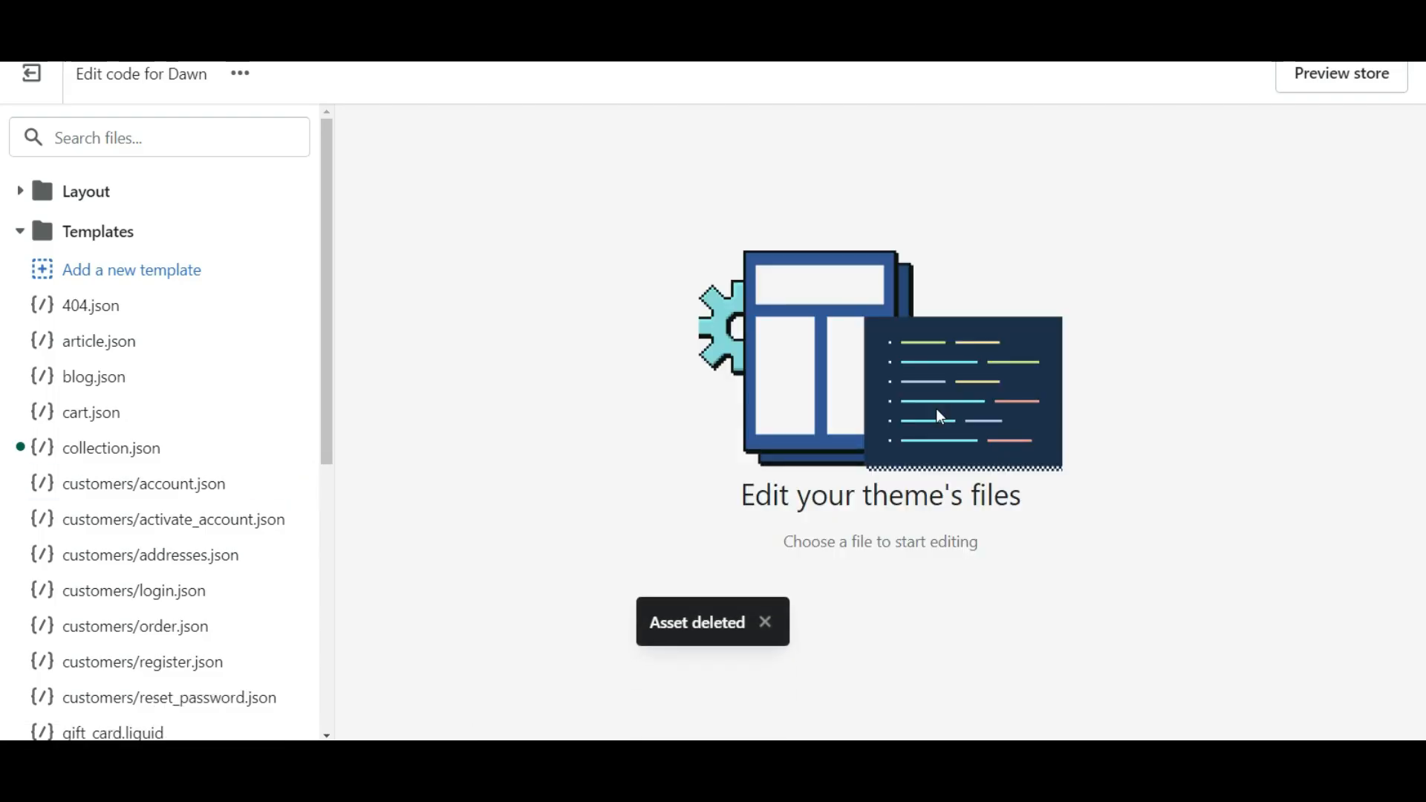
Leave the code editor and delete the Men's Collections collection from the store's product collections.
{"action": "left_click", "coordinate": [38, 94]}
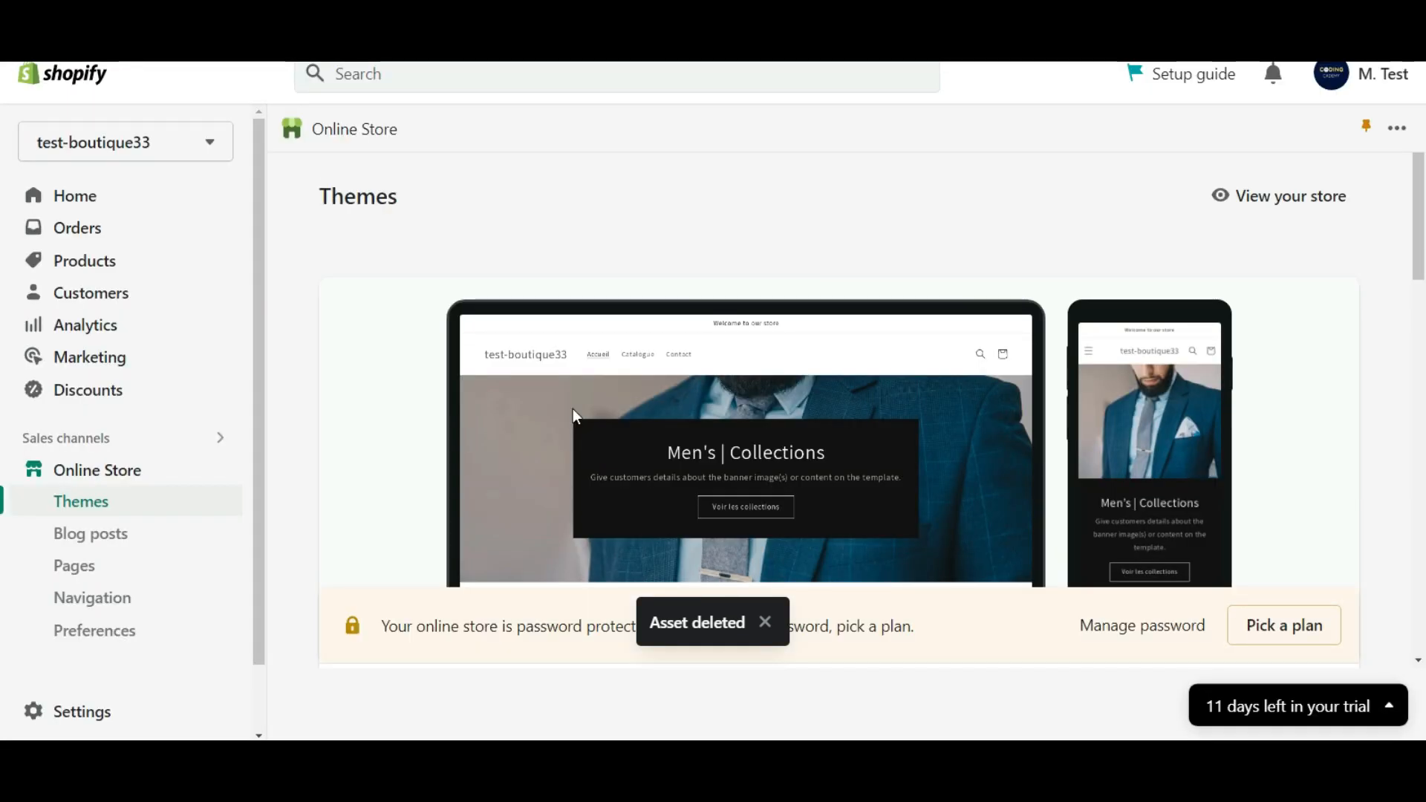
{"action": "left_click", "coordinate": [111, 269]}
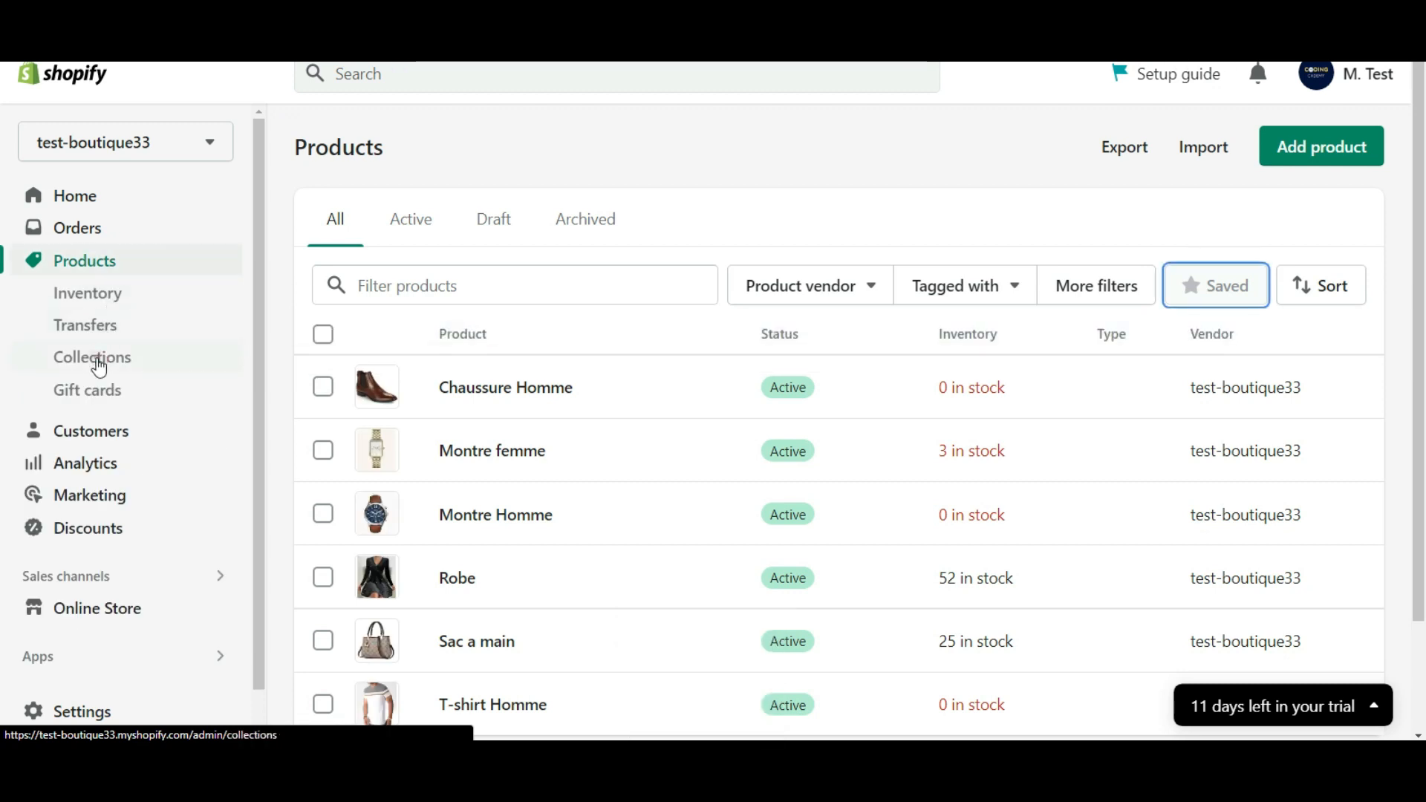
{"action": "left_click", "coordinate": [98, 358]}
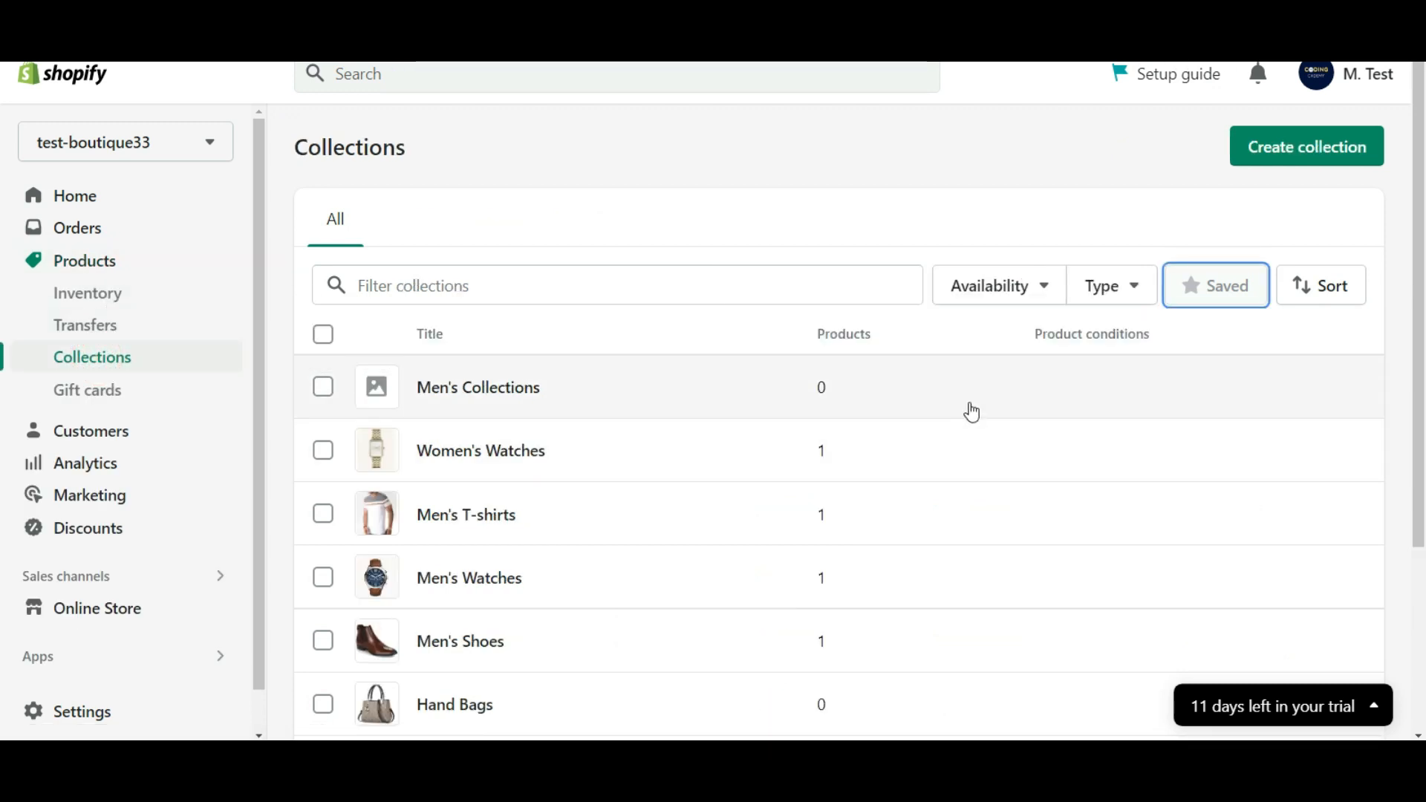
{"action": "left_click", "coordinate": [465, 389]}
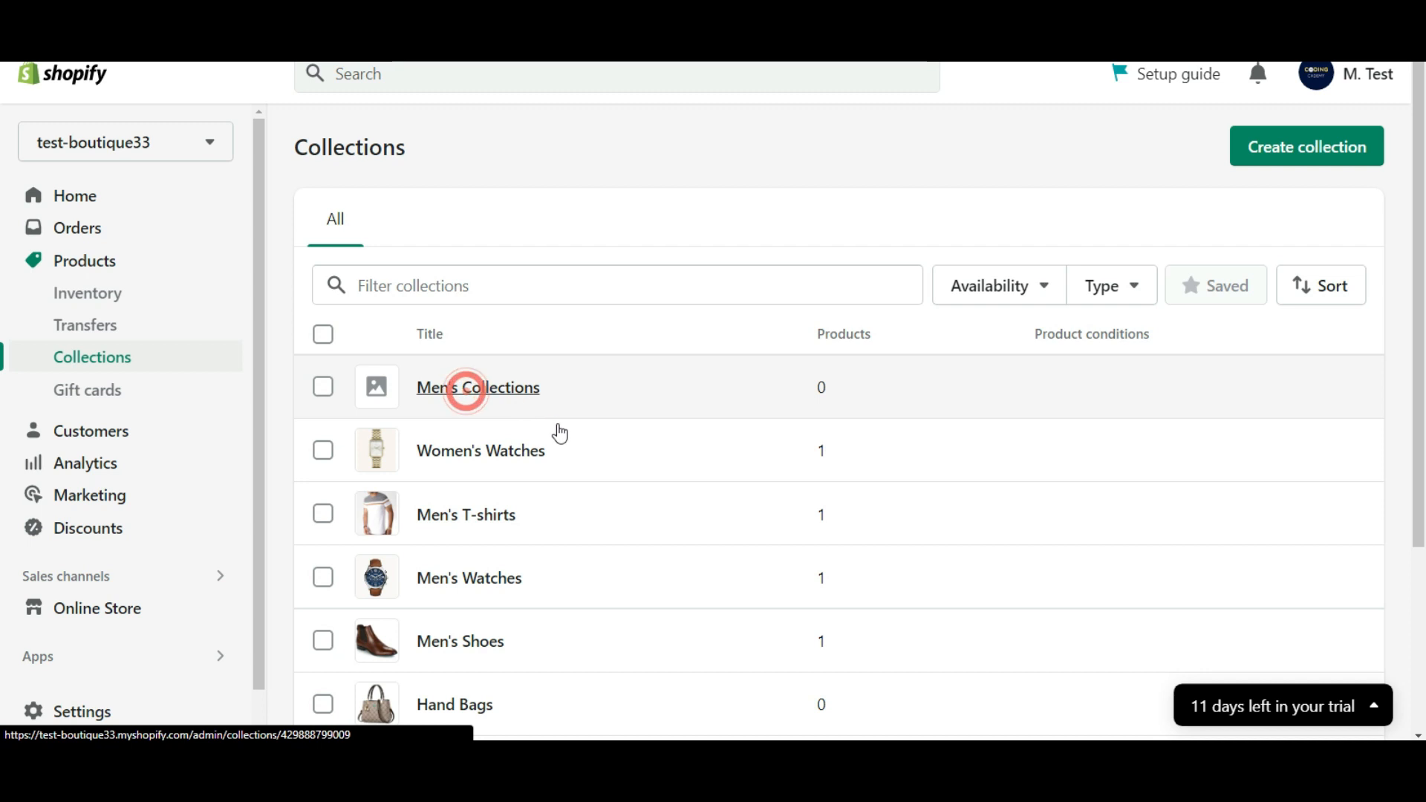
{"action": "scroll", "coordinate": [602, 416], "scroll_direction": "down", "scroll_amount": 5}
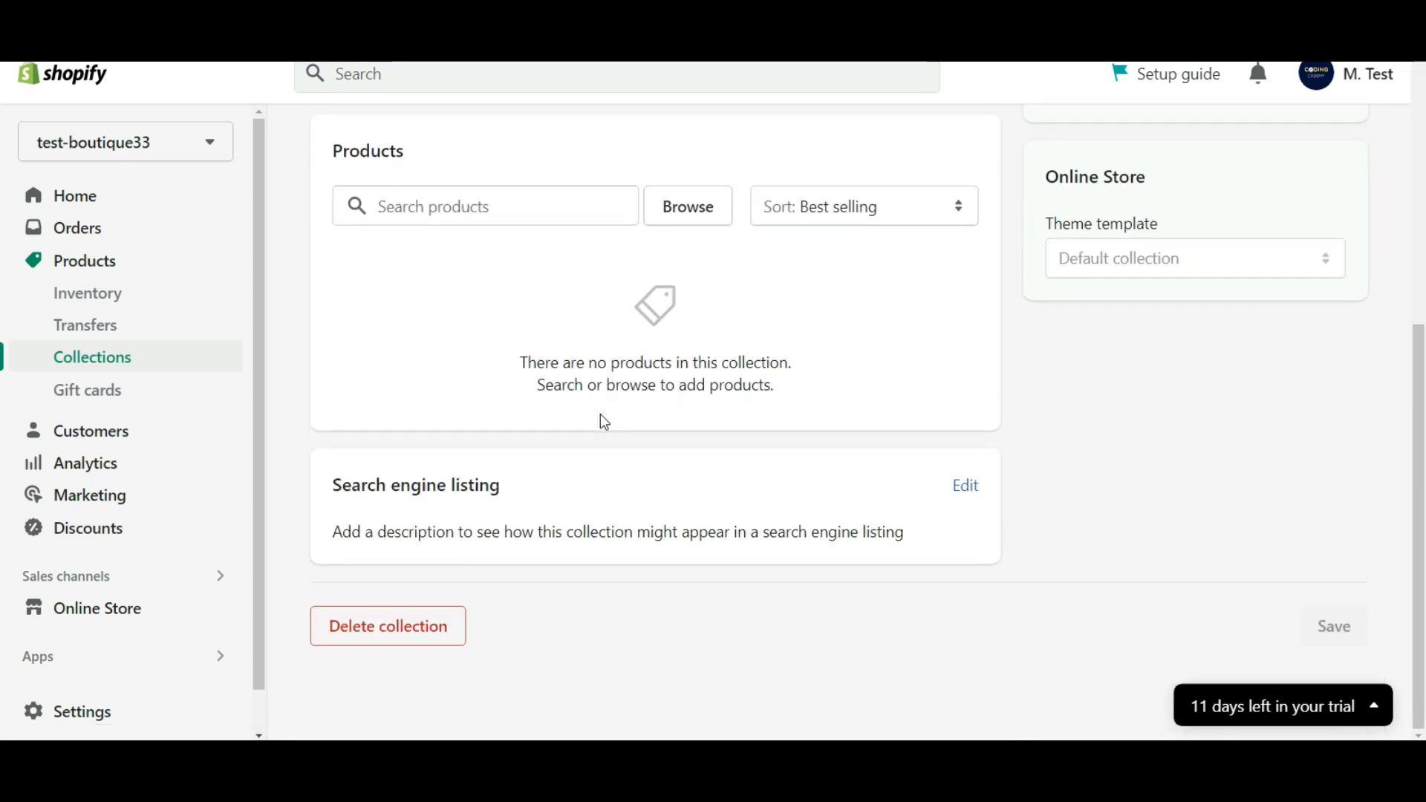
{"action": "left_click", "coordinate": [398, 627]}
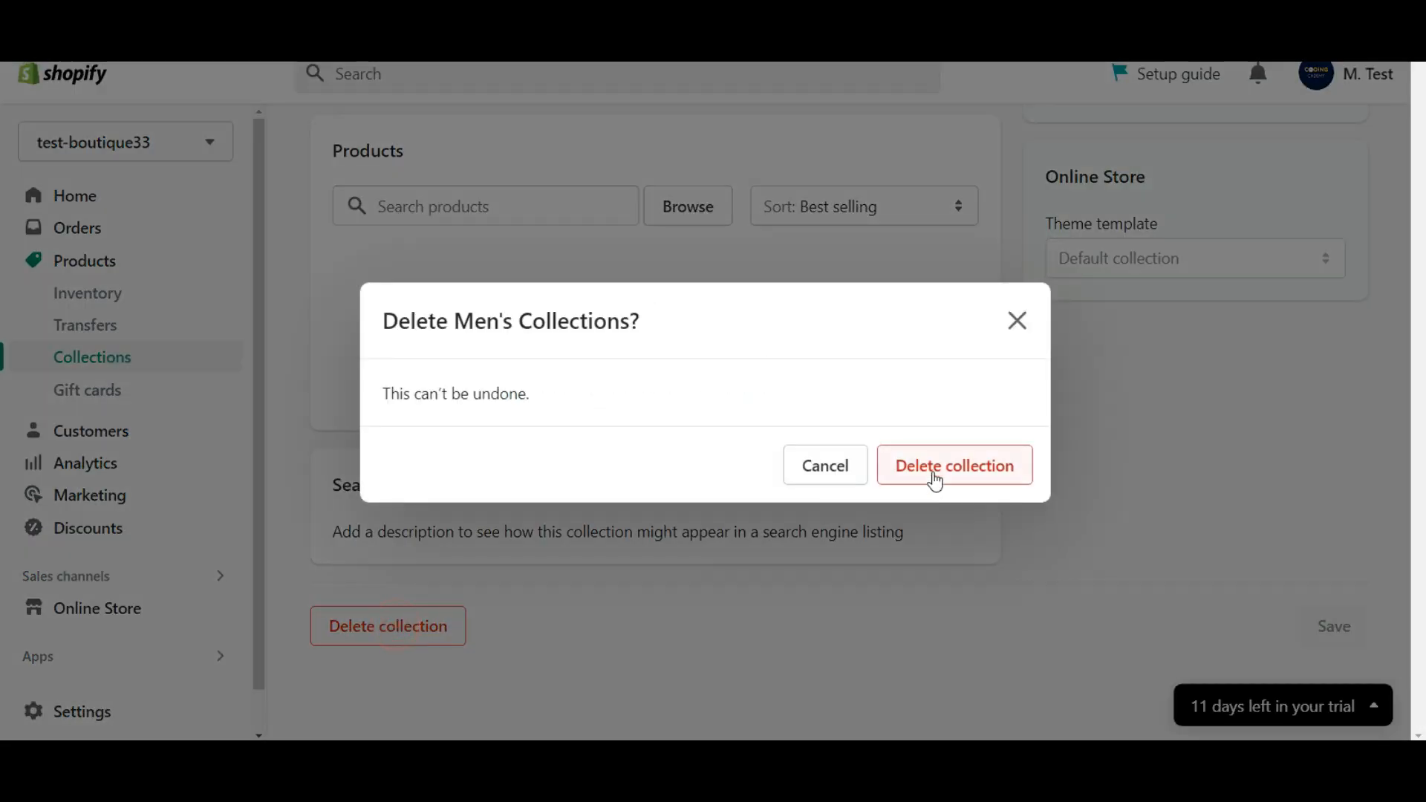
{"action": "left_click", "coordinate": [944, 463]}
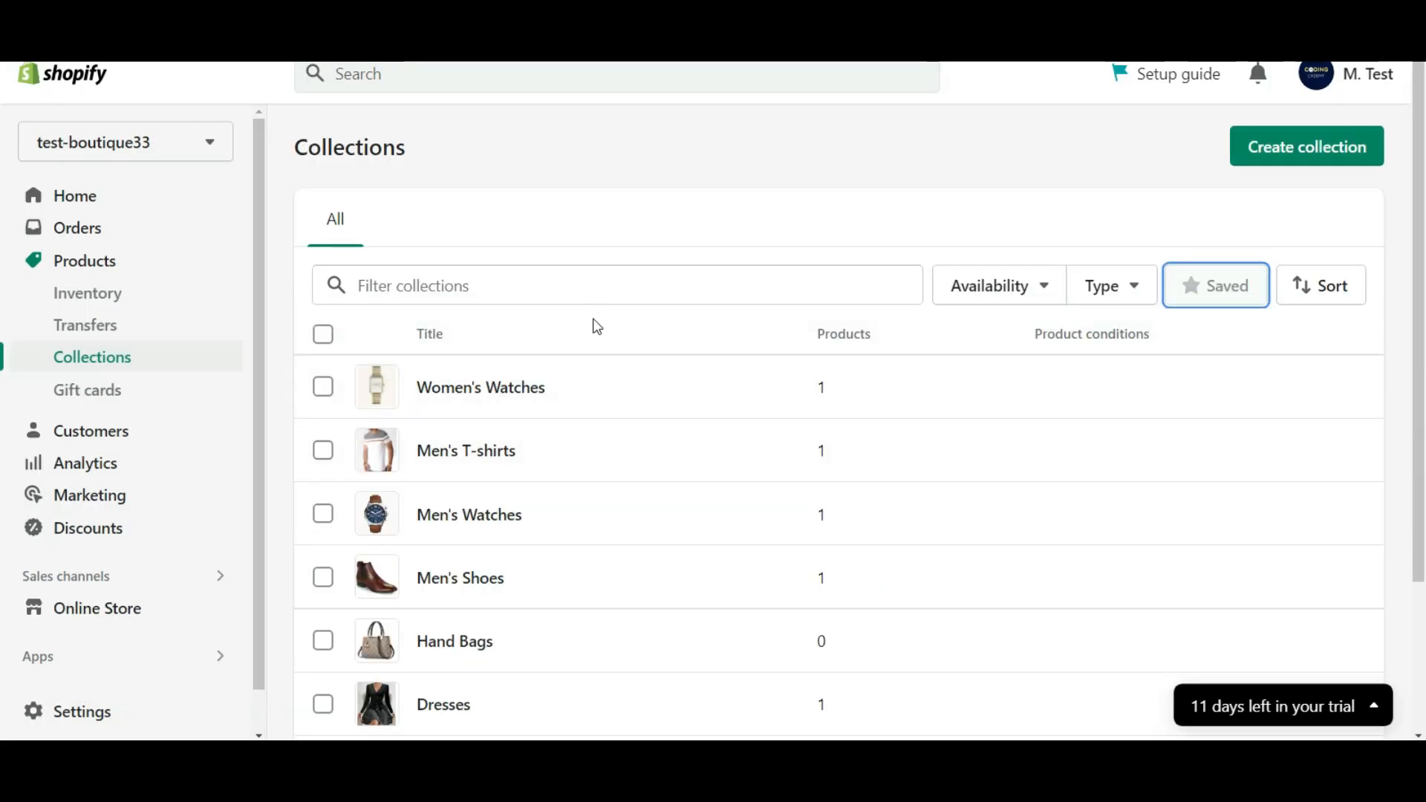
{"action": "scroll", "coordinate": [597, 326], "scroll_direction": "down", "scroll_amount": 3}
{"action": "scroll", "coordinate": [597, 326], "scroll_direction": "up", "scroll_amount": 3}
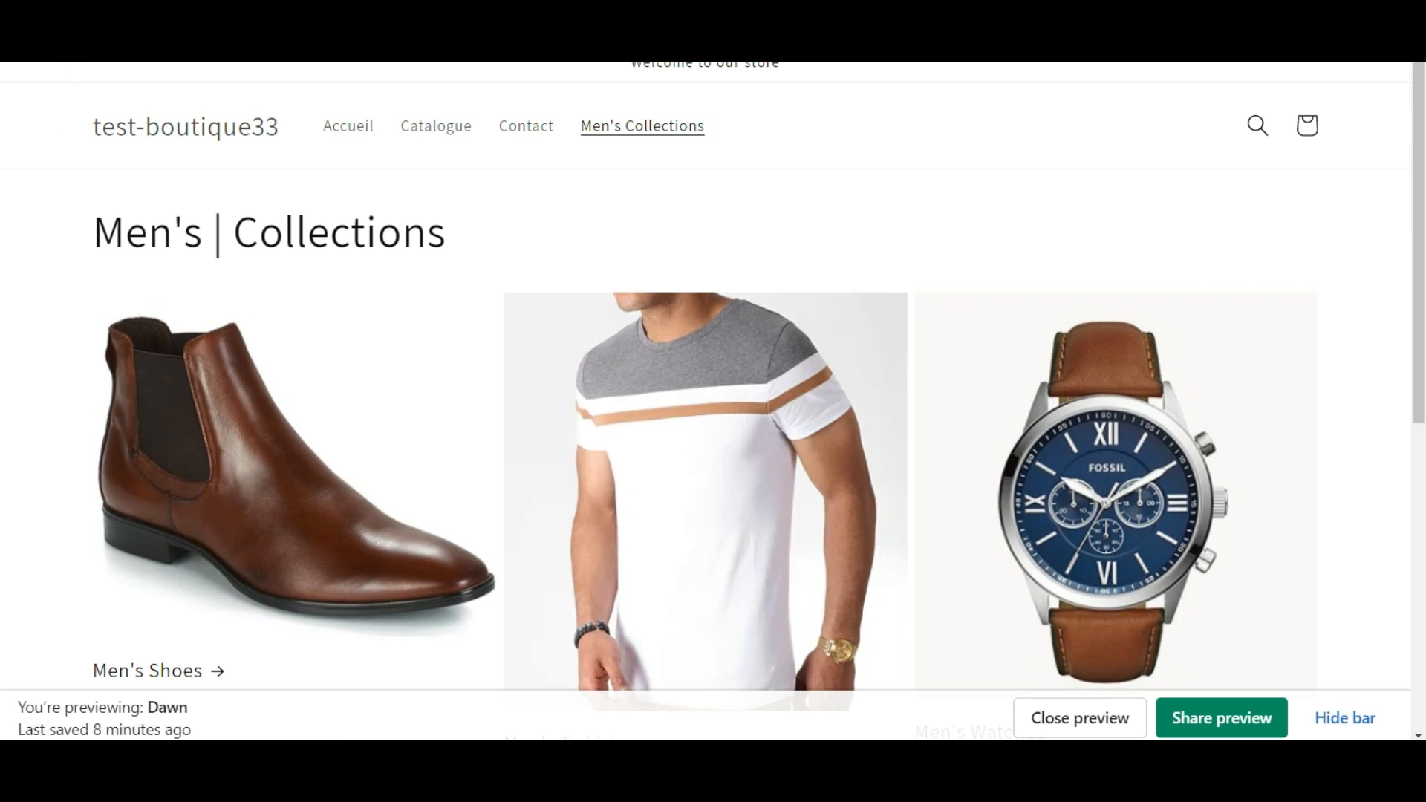
Reload the storefront's Men's Collections page and test the home page banner's "Voir les collections" button.
{"action": "left_click", "coordinate": [425, 466]}
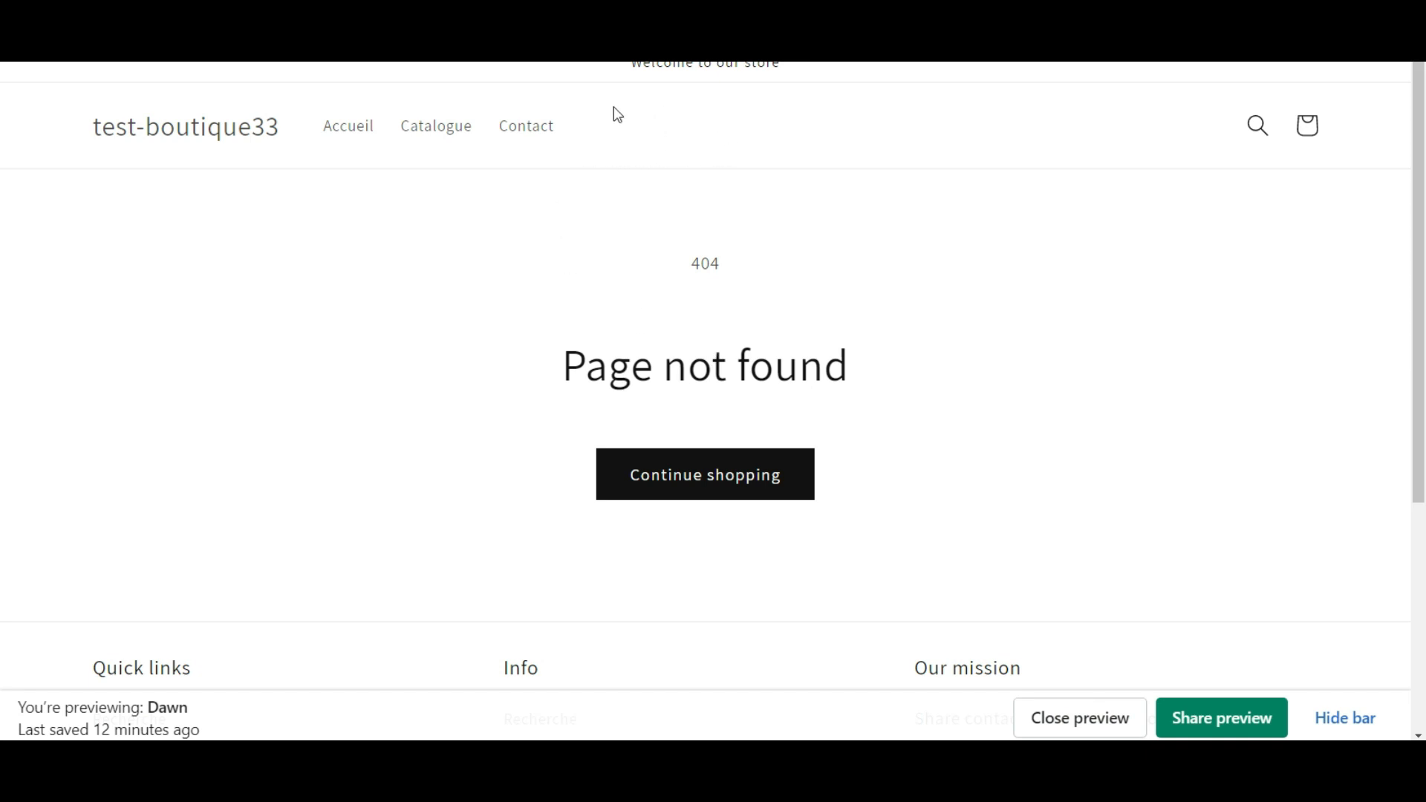
{"action": "left_click", "coordinate": [190, 138]}
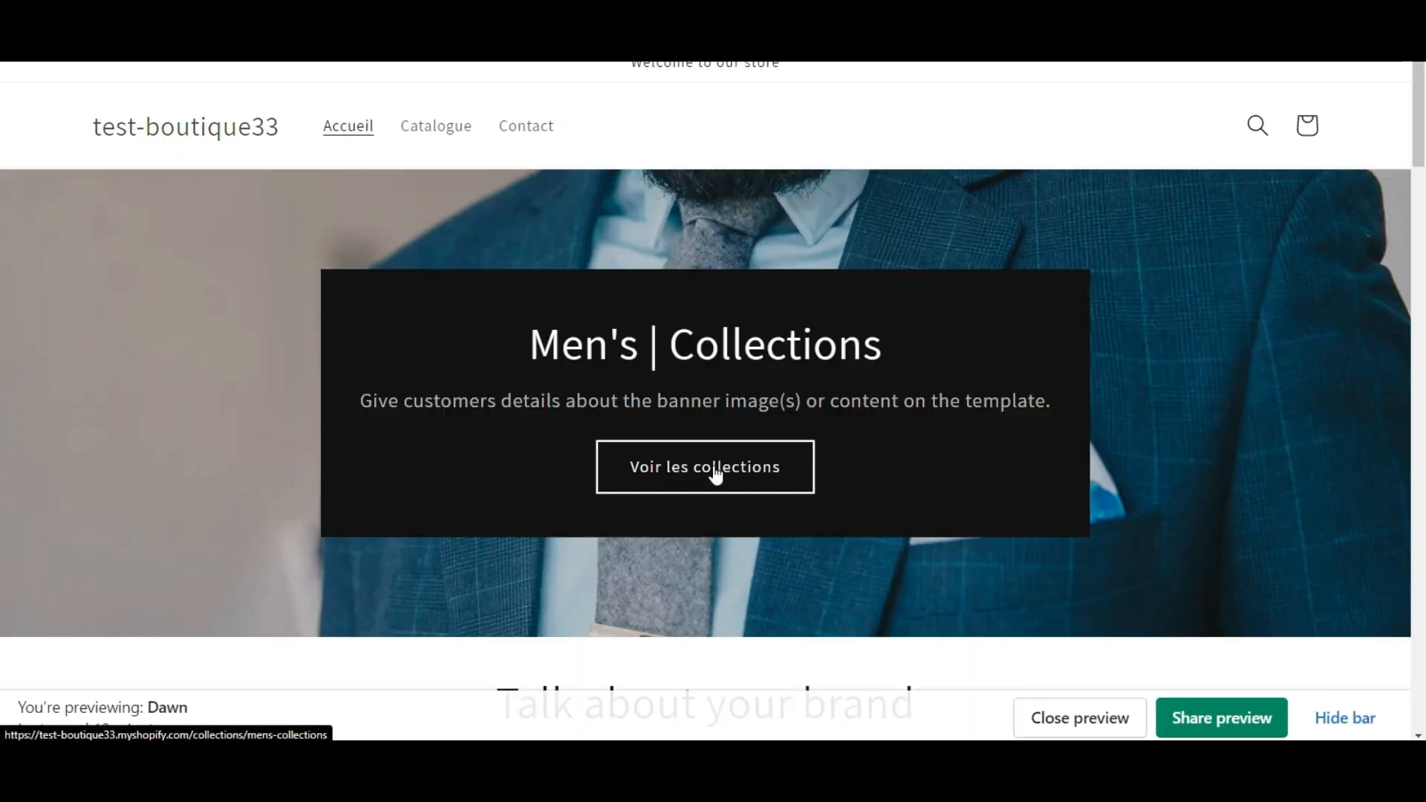
{"action": "left_click", "coordinate": [716, 475]}
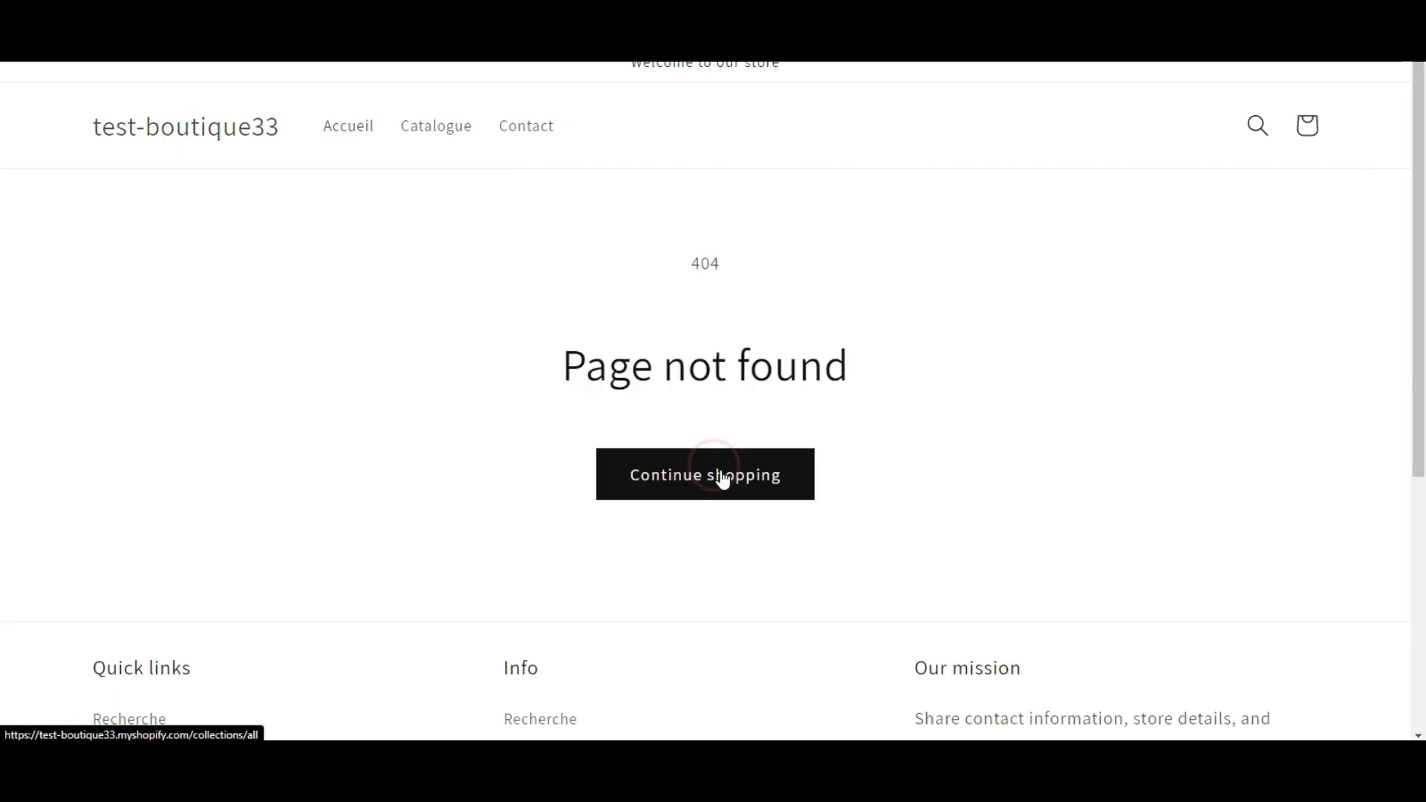
{"action": "left_click", "coordinate": [191, 130]}
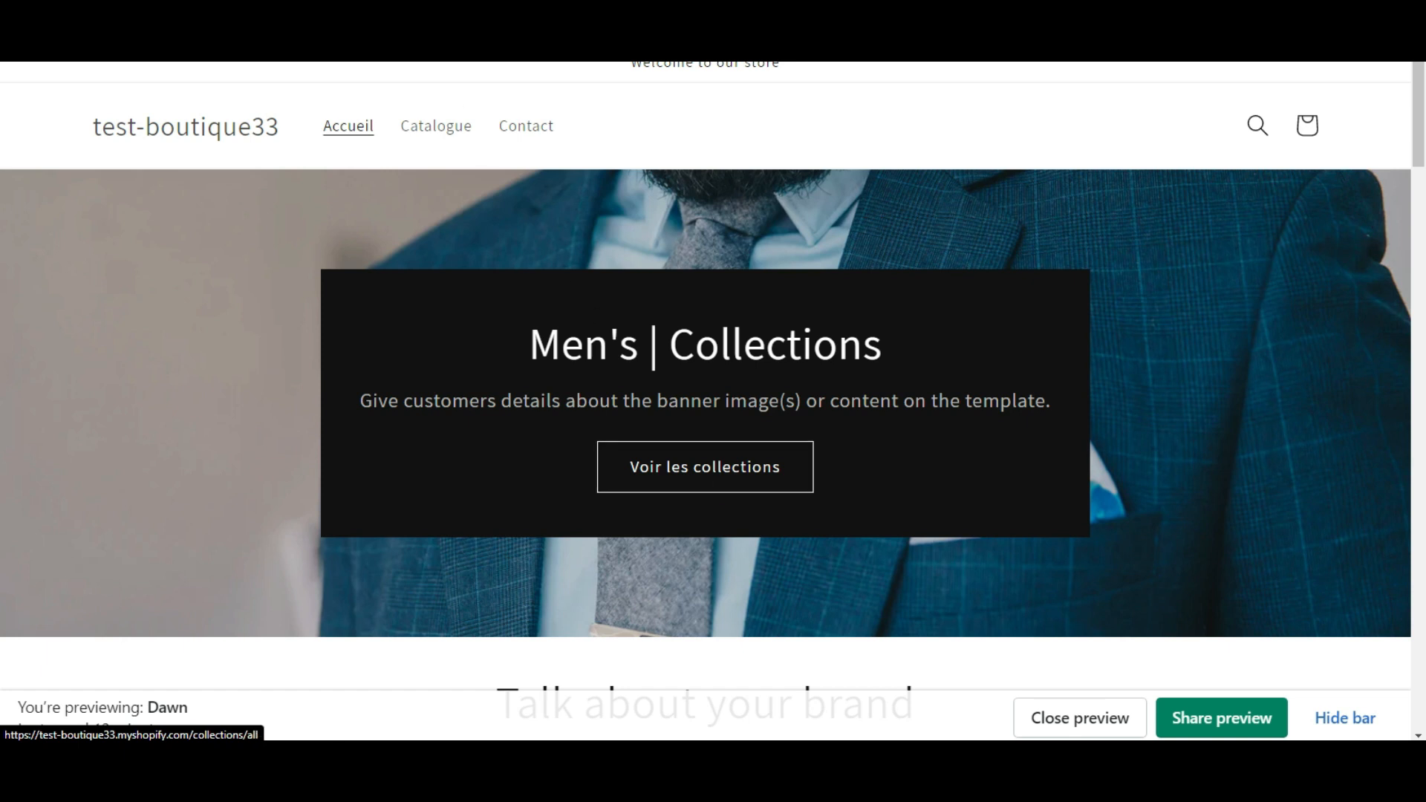
Return to the Shopify admin and review the remaining collections in the collections list.
{"action": "left_click", "coordinate": [200, 13]}
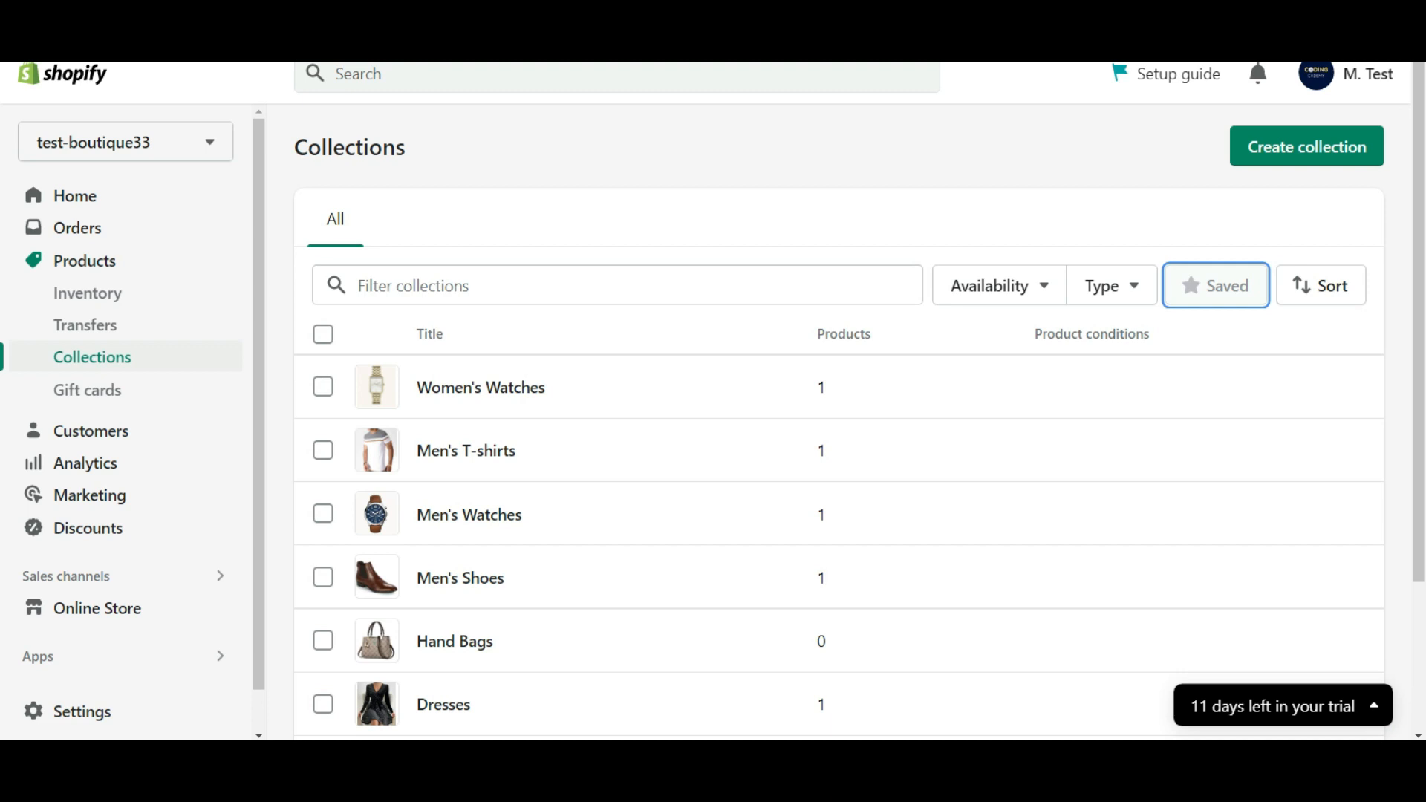
{"action": "left_click", "coordinate": [833, 148]}
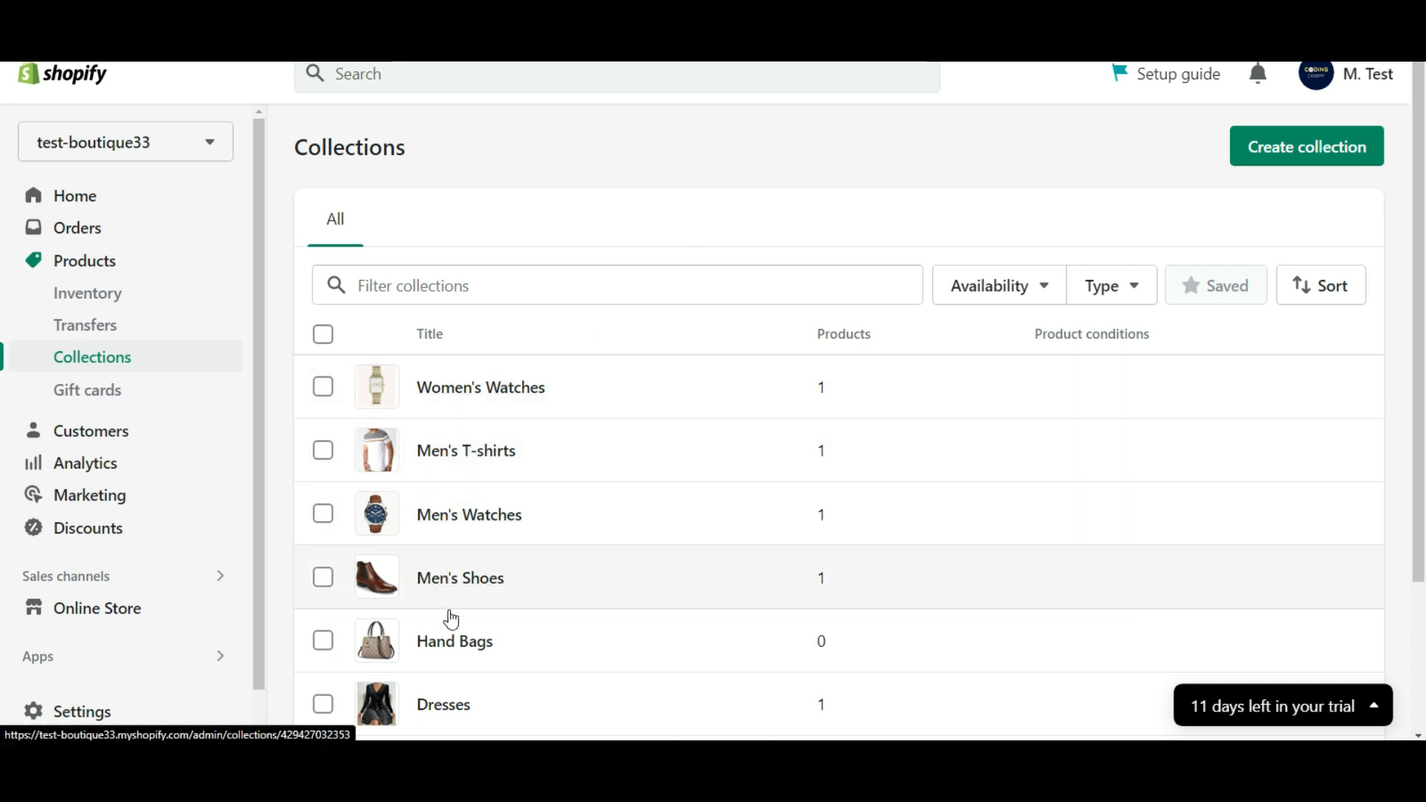
{"action": "left_click", "coordinate": [518, 450]}
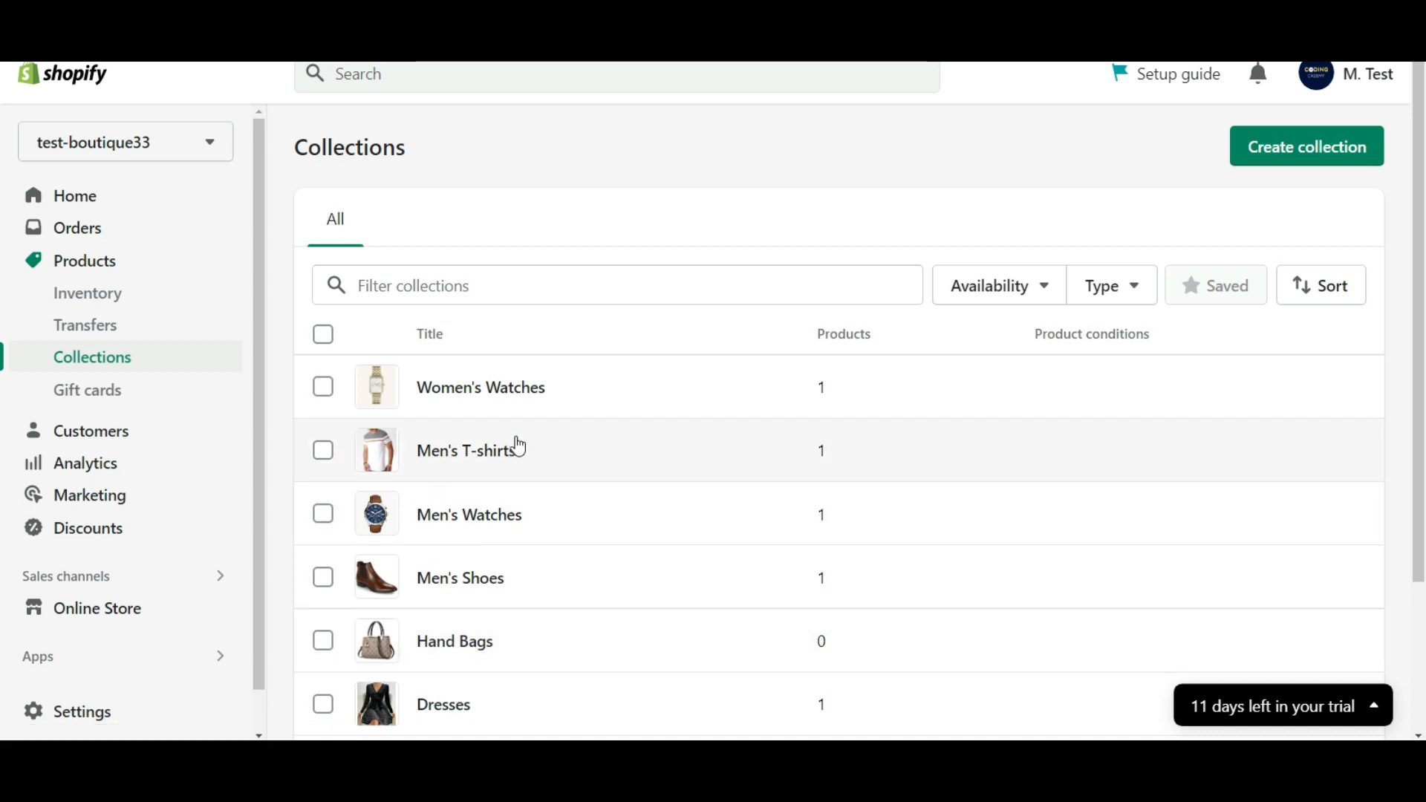